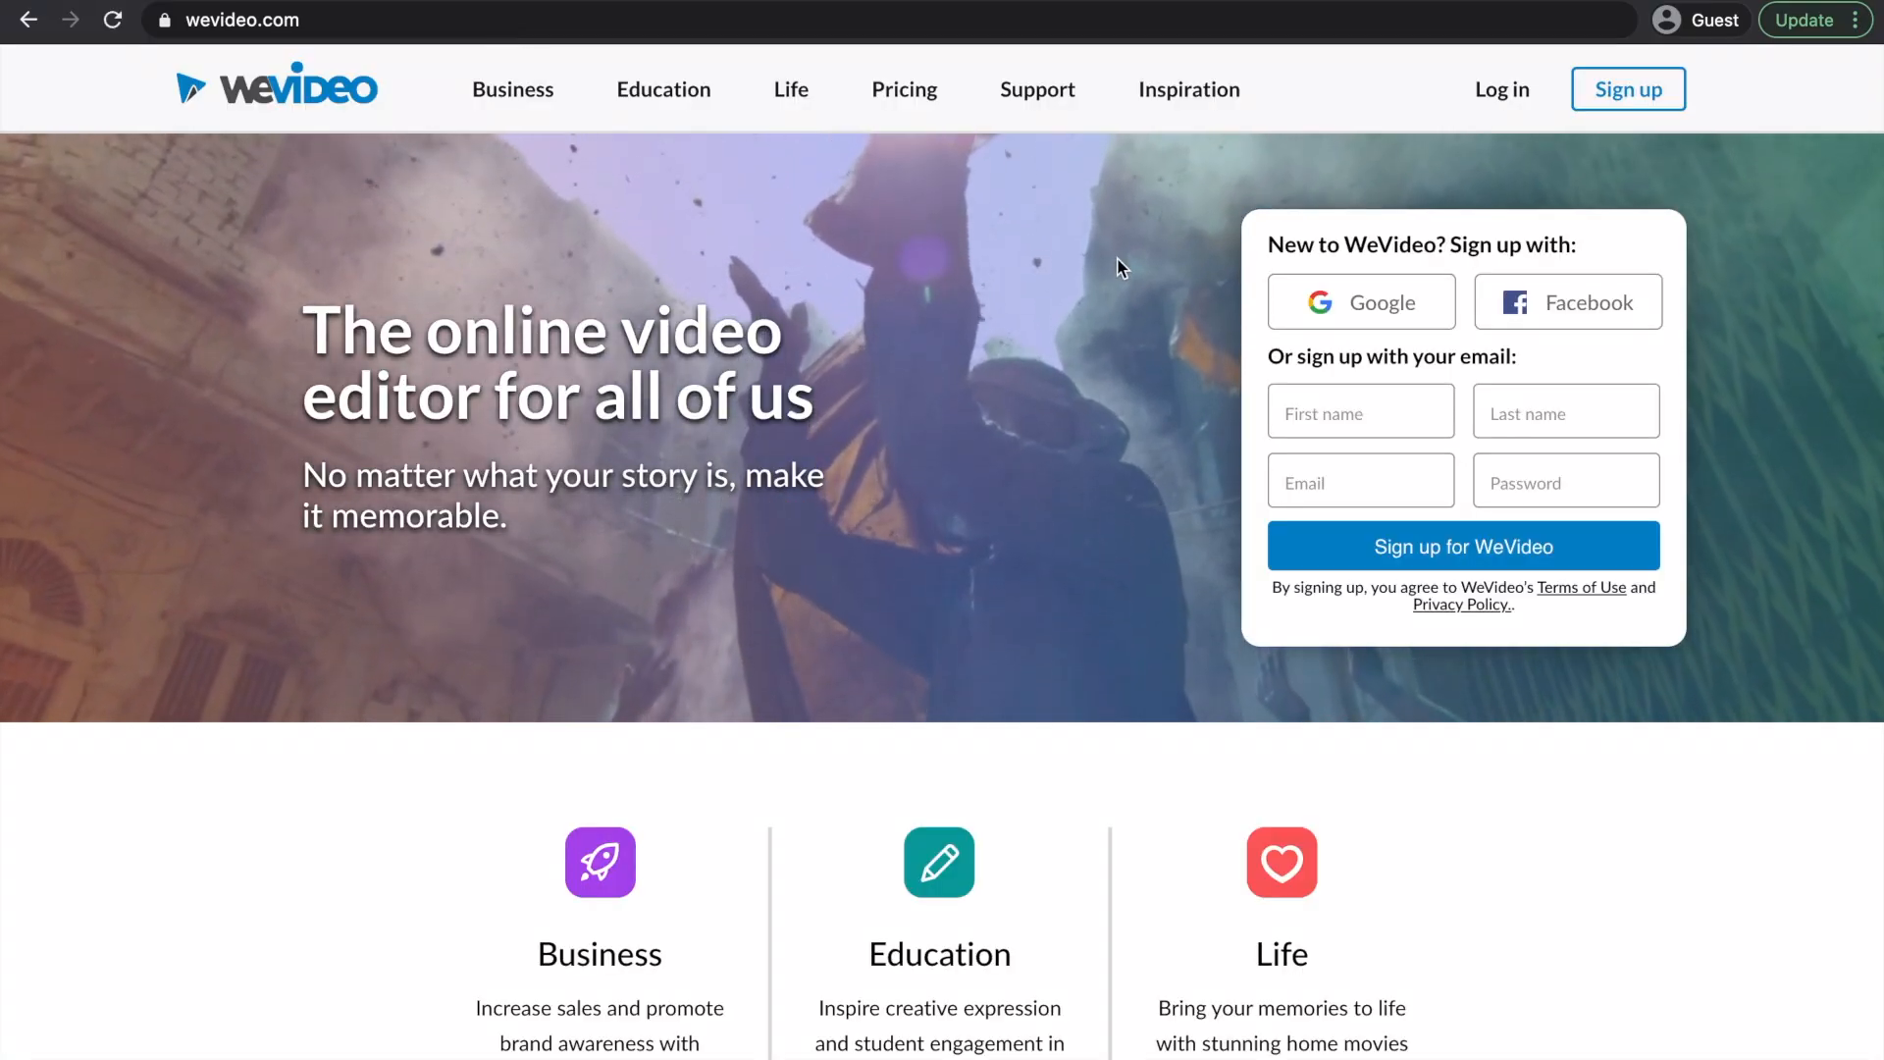
# Sign up for WeVideo with a Google account, entering the account email and password.
pyautogui.click(1355, 321)
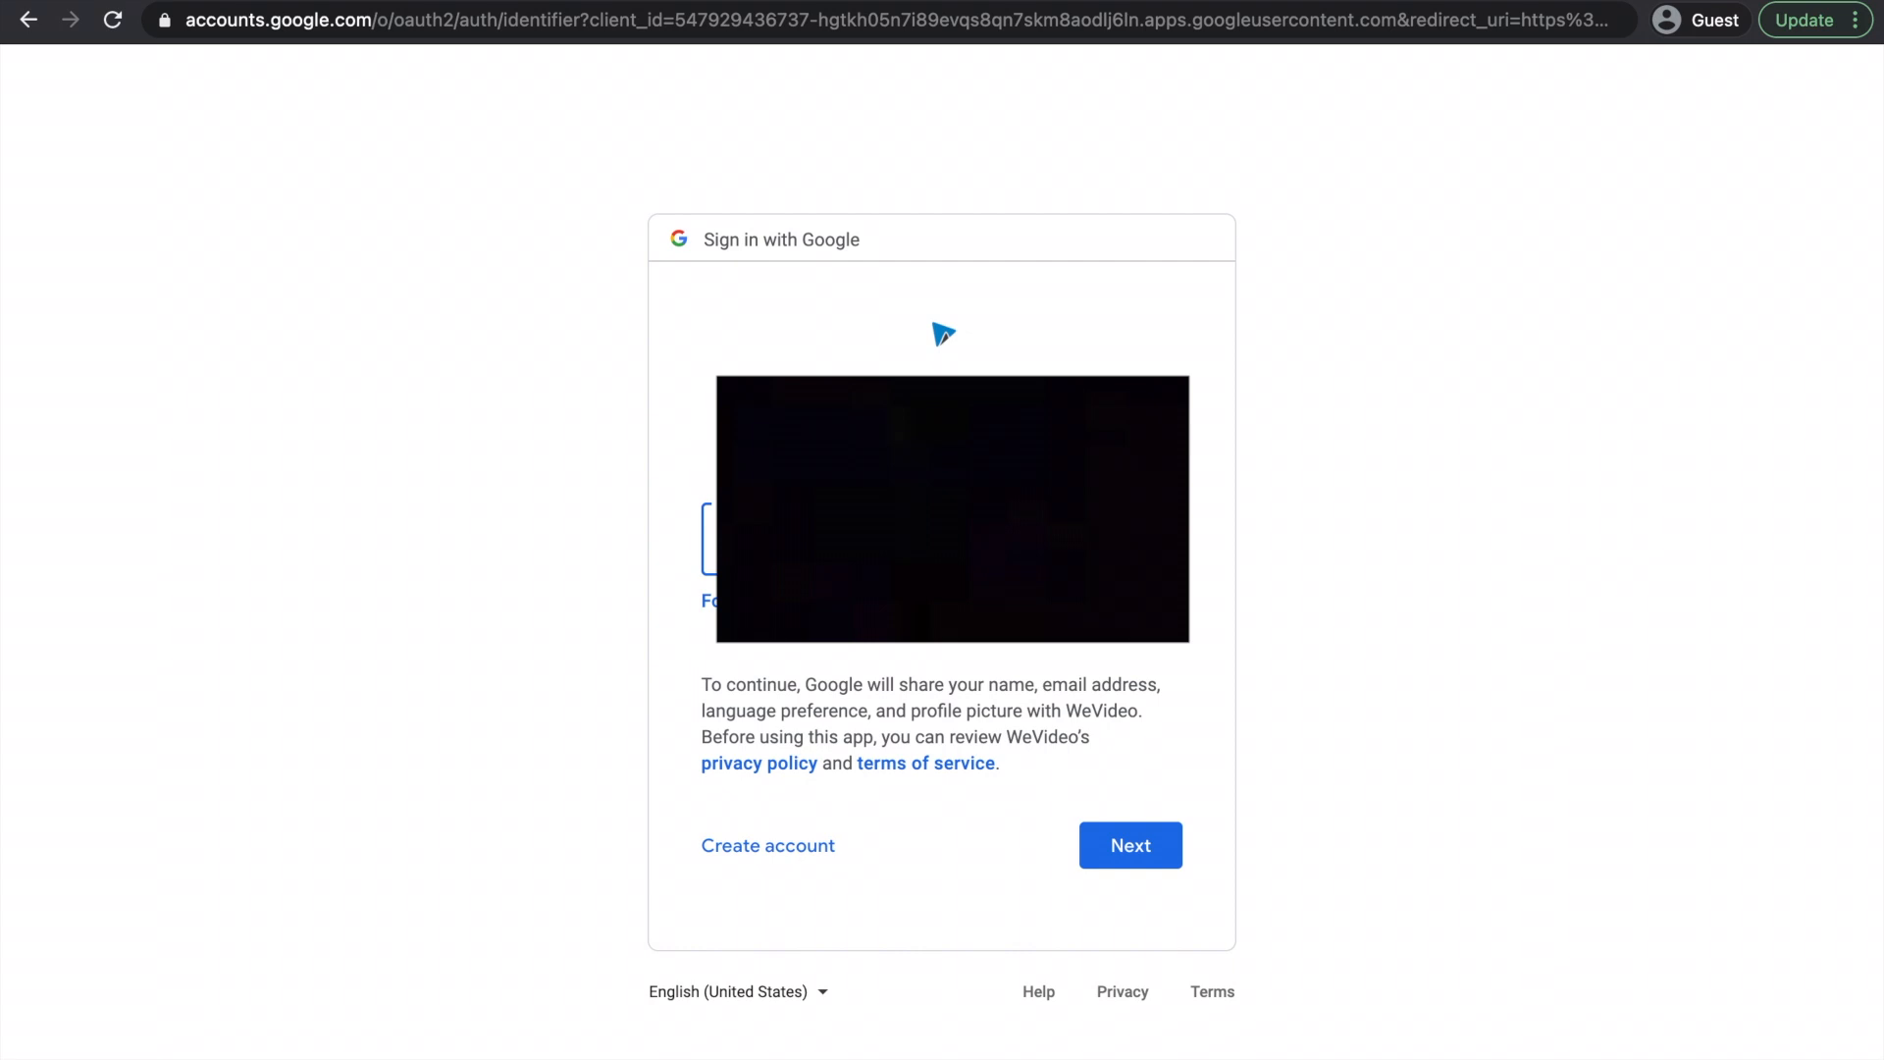
pyautogui.click(1126, 851)
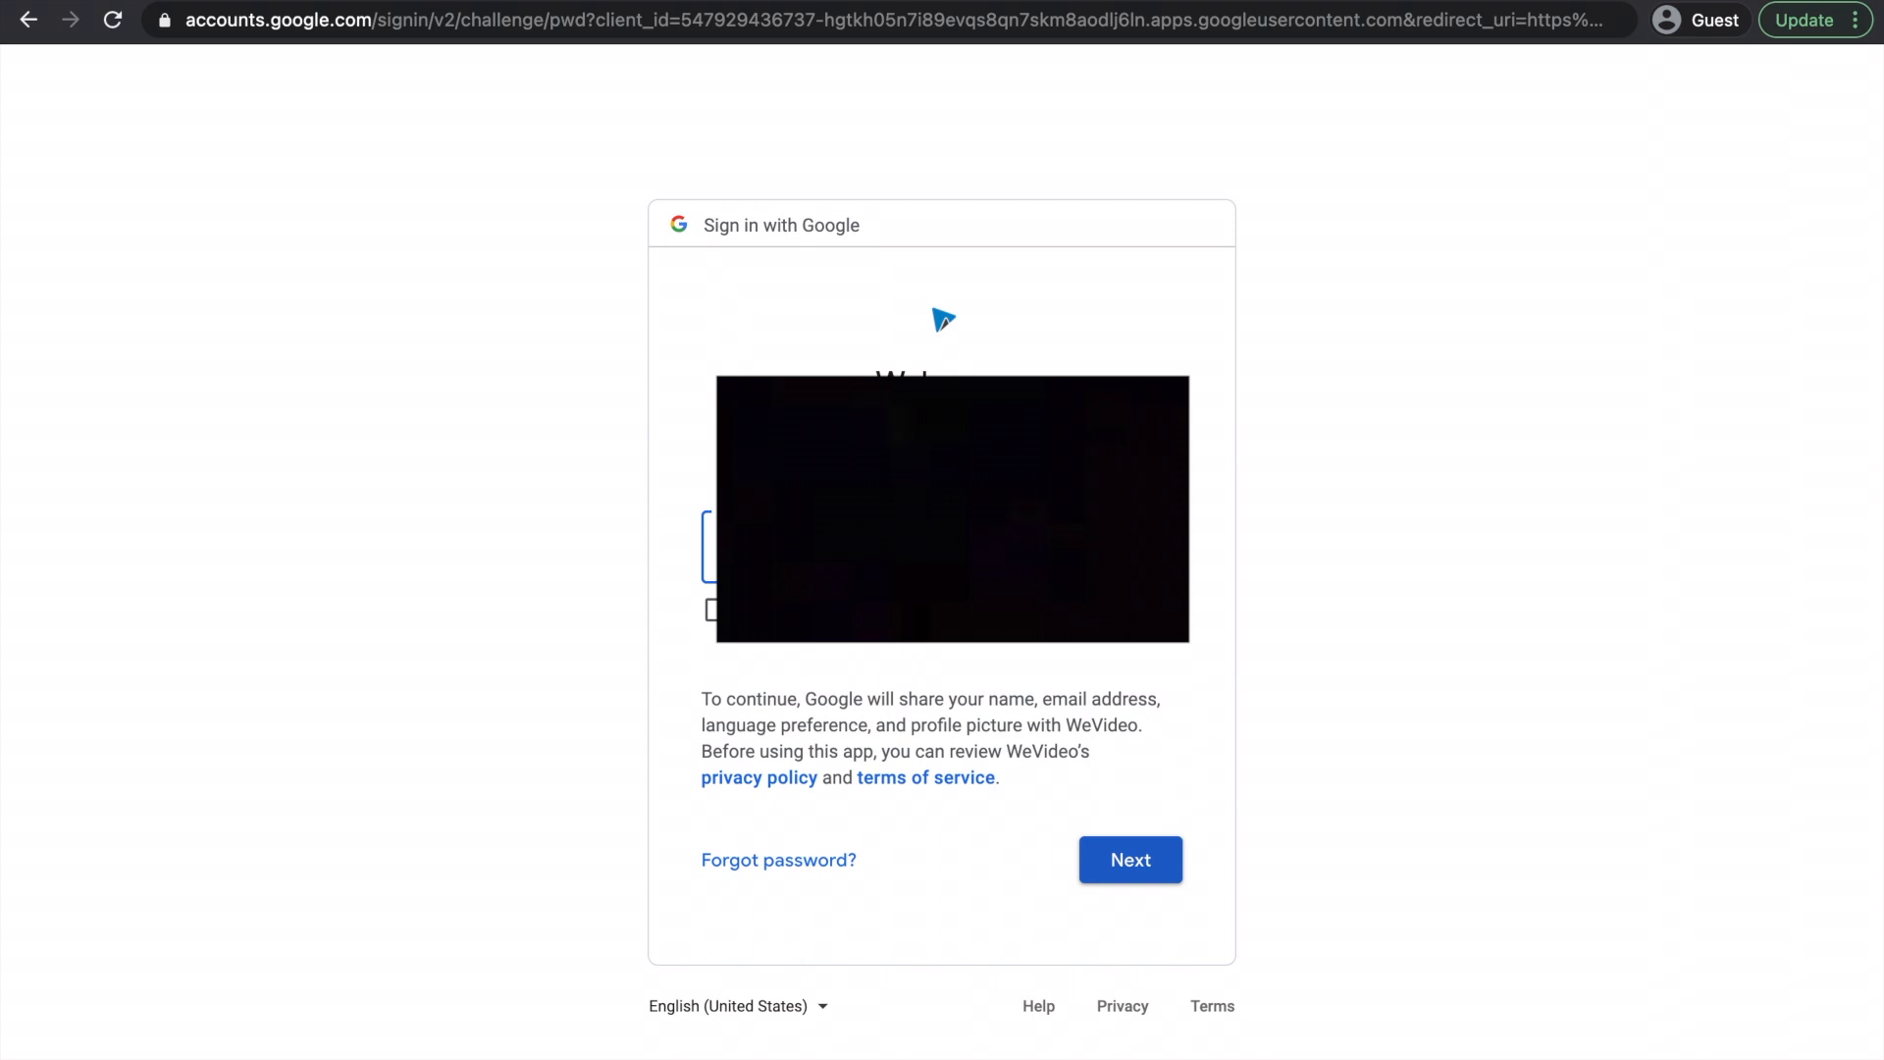
pyautogui.click(1129, 859)
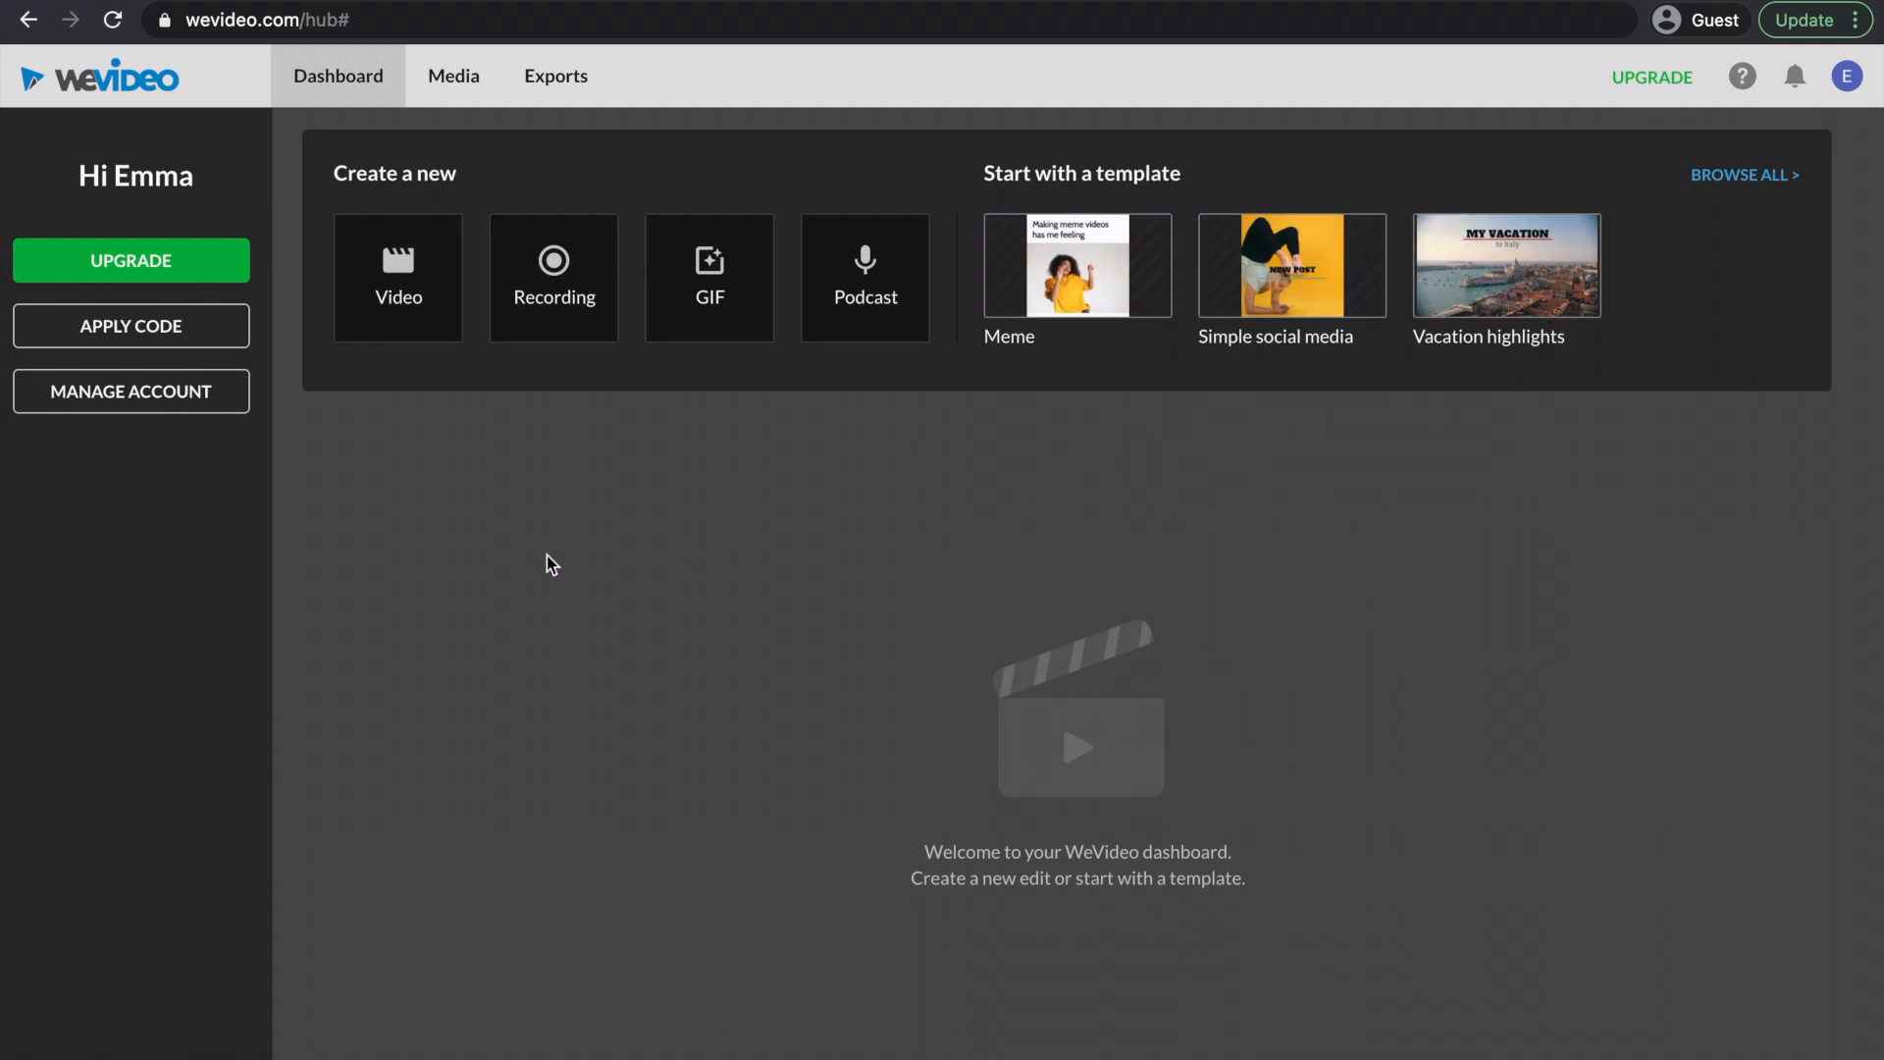
# Create a new video project in the Horizontal 16:9 format and start editing it.
pyautogui.click(398, 284)
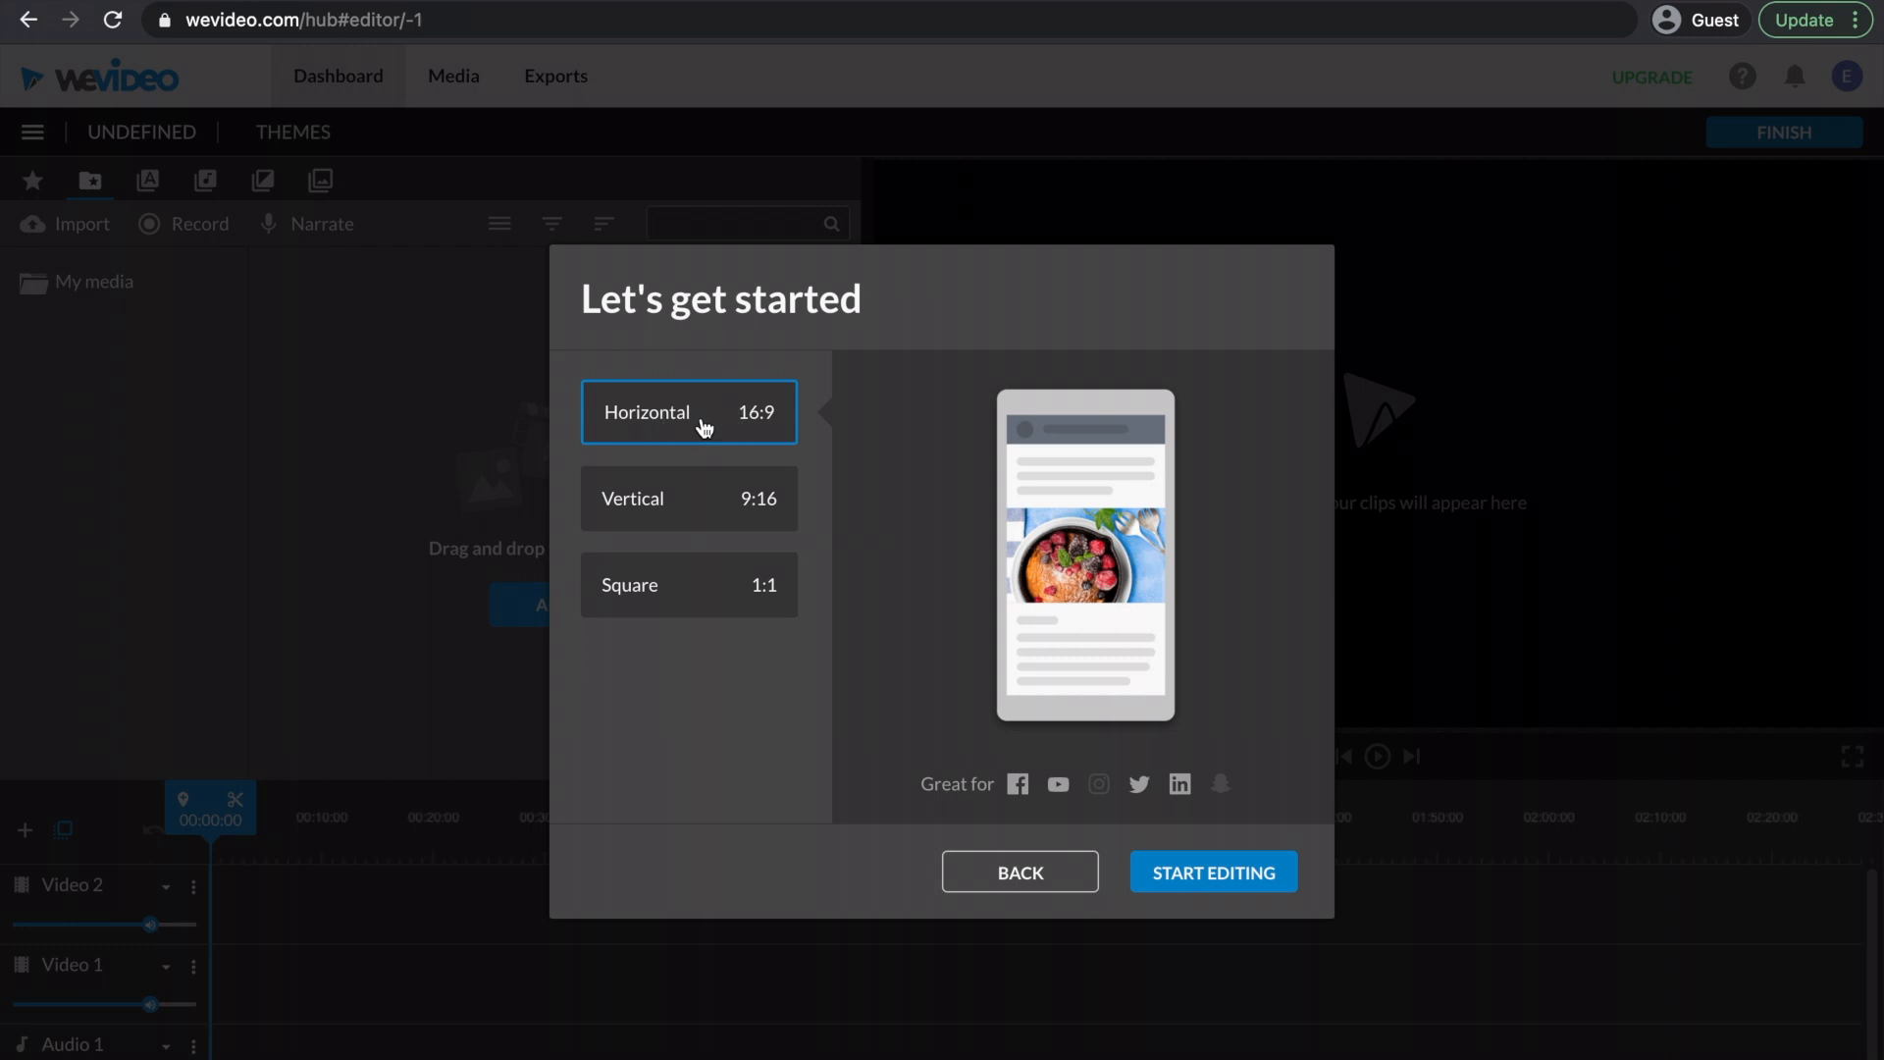
pyautogui.click(1224, 878)
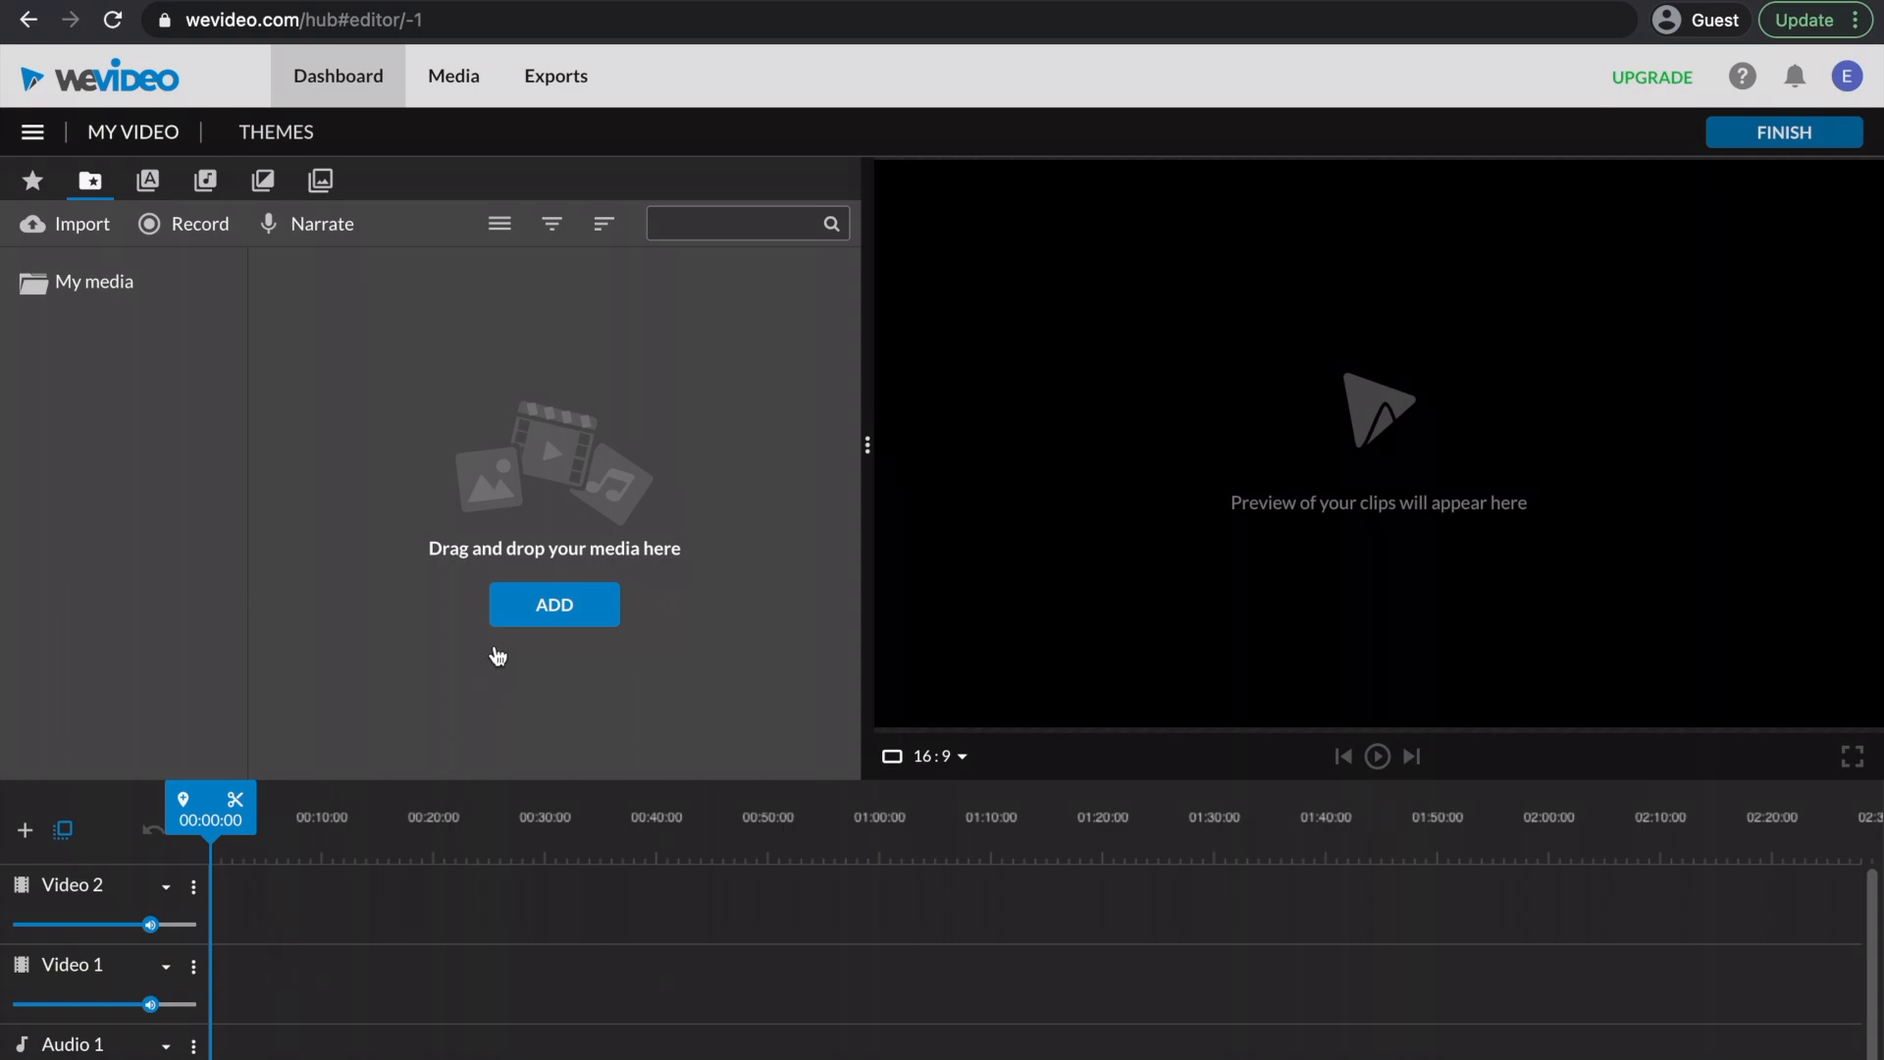
# Import recorded-284418800884.mp4, IMG_6520.JPG and IMG_5724.jpeg from the Desktop into the project media.
pyautogui.click(535, 616)
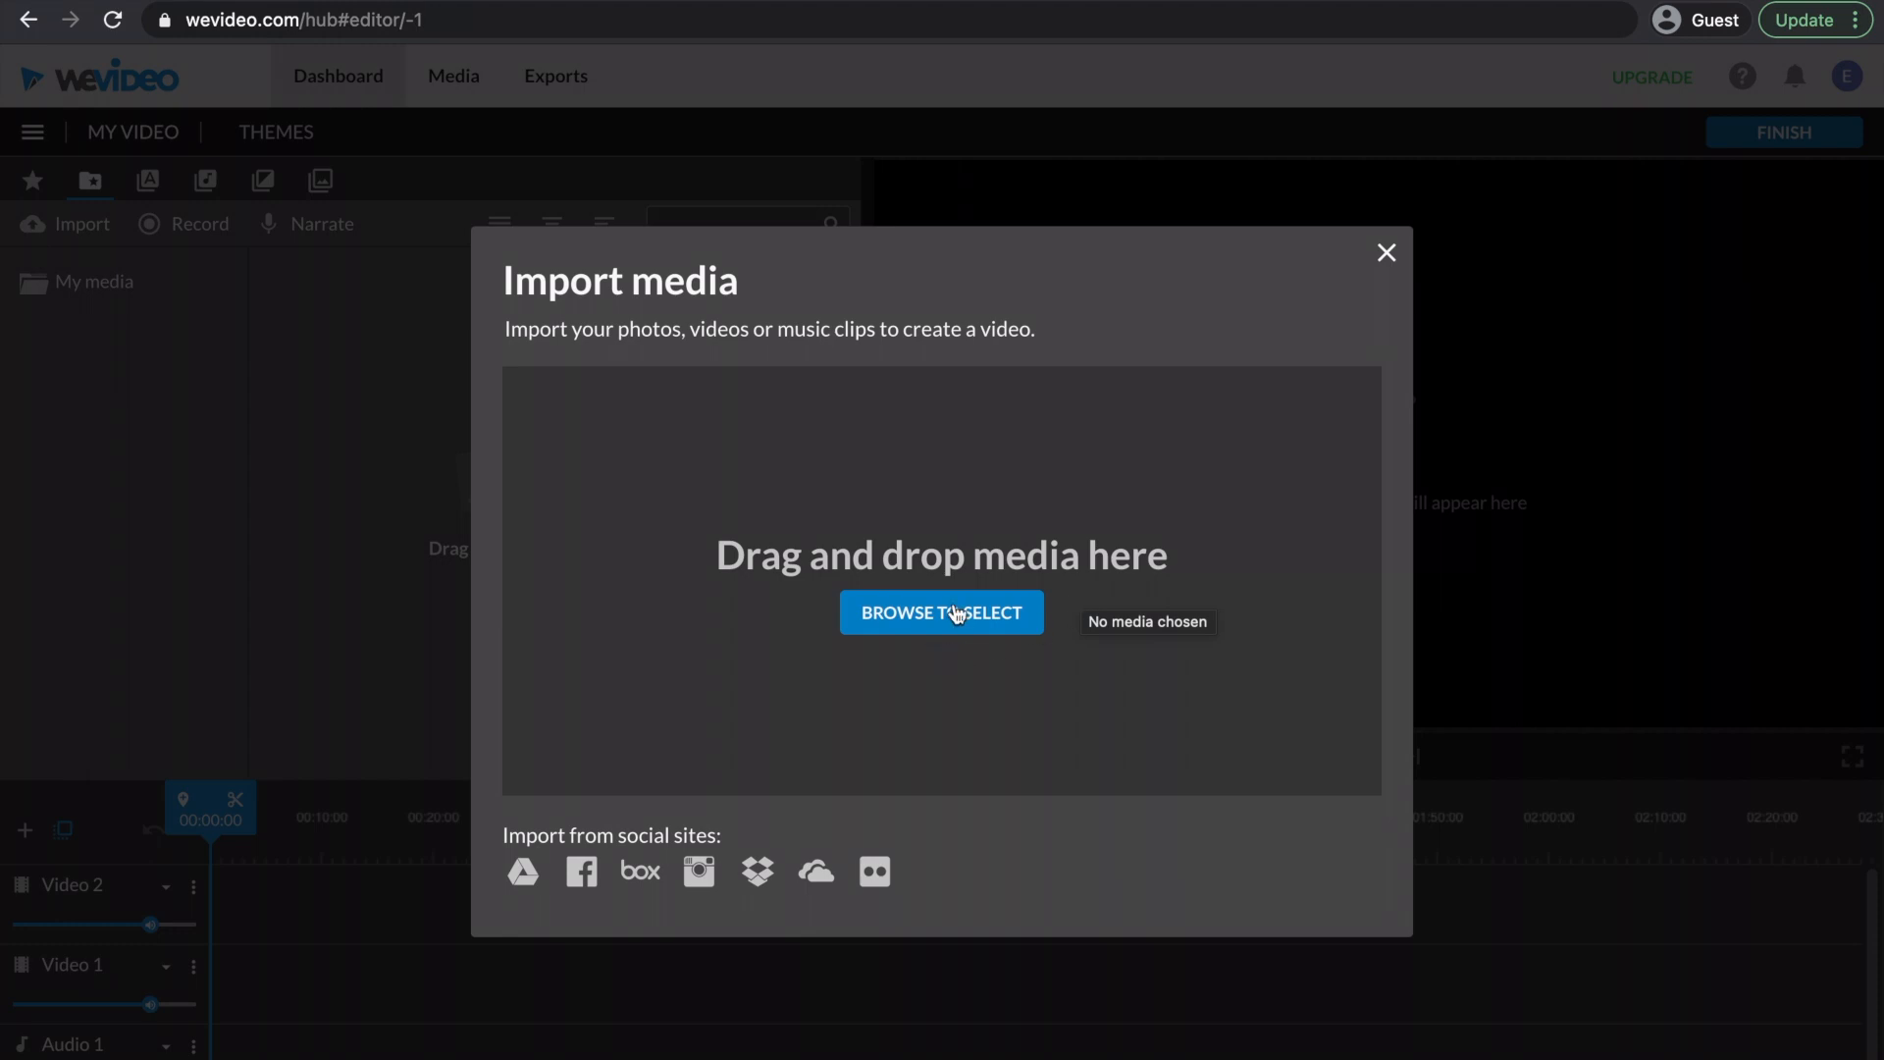
pyautogui.click(950, 614)
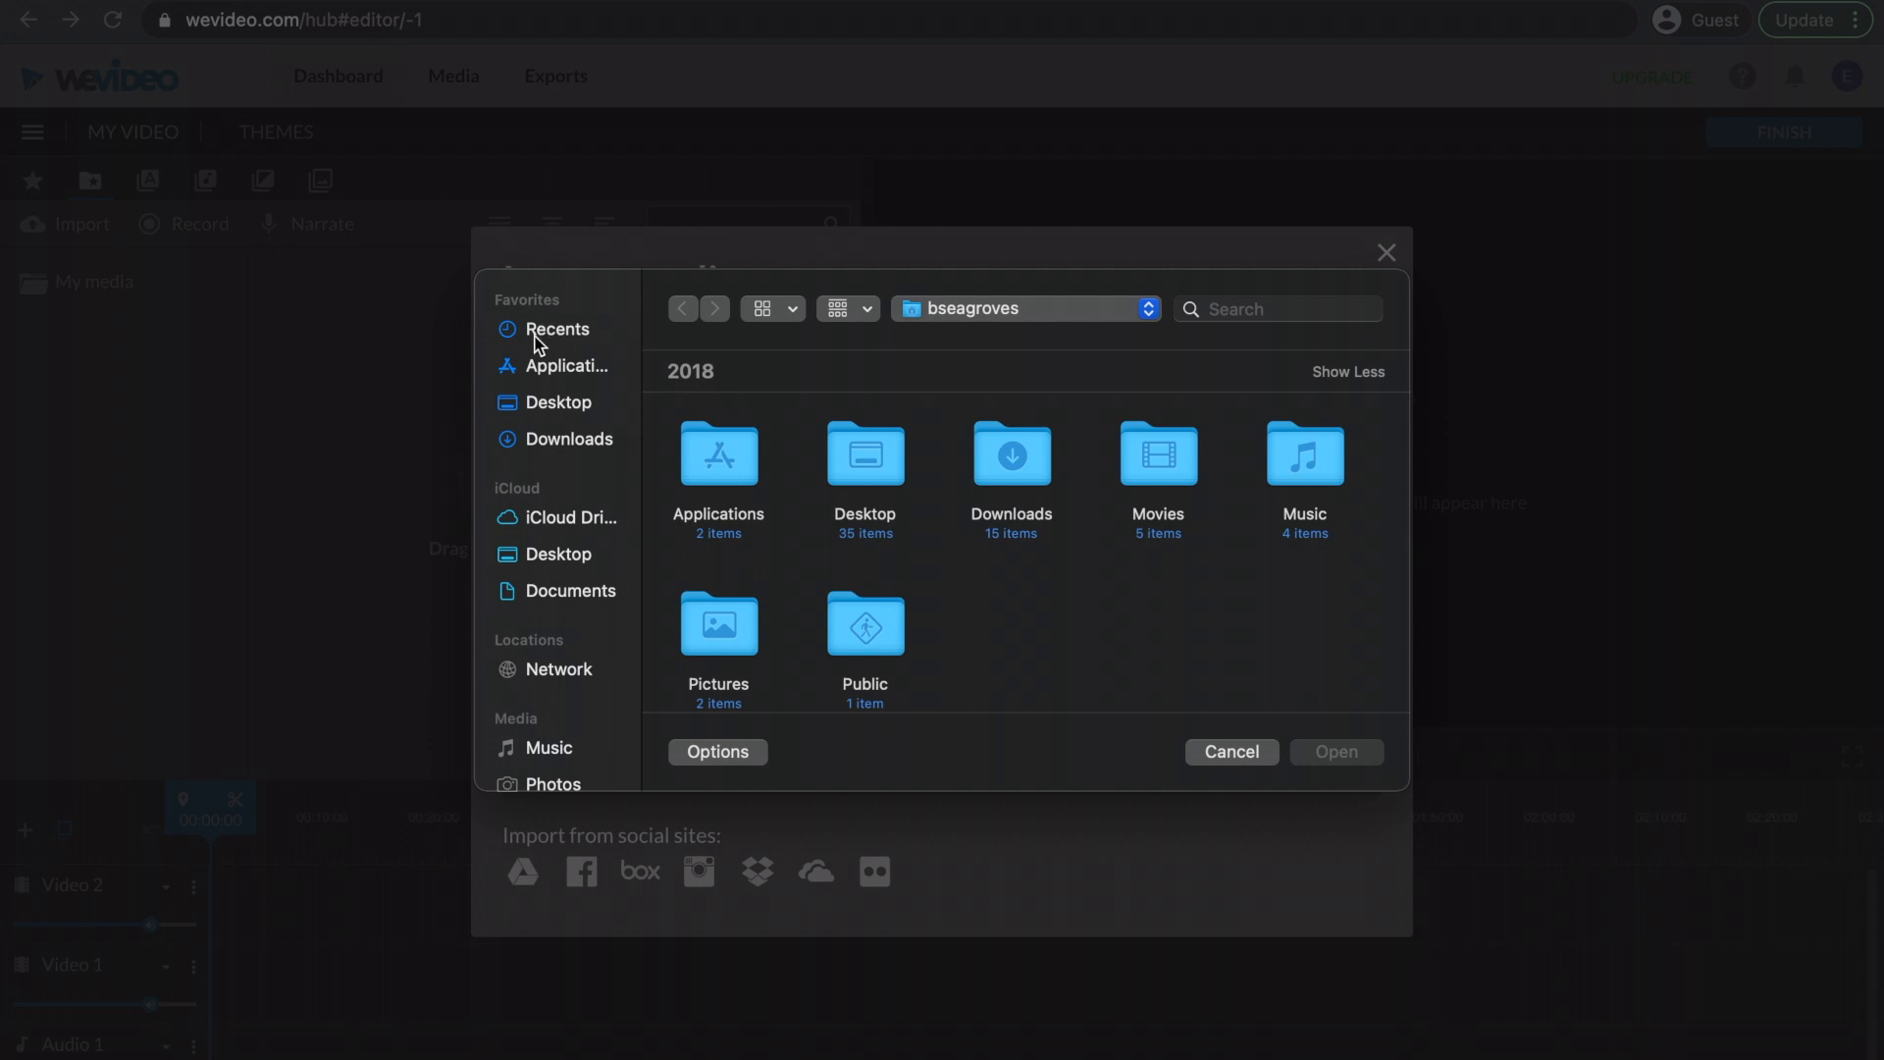
pyautogui.click(546, 406)
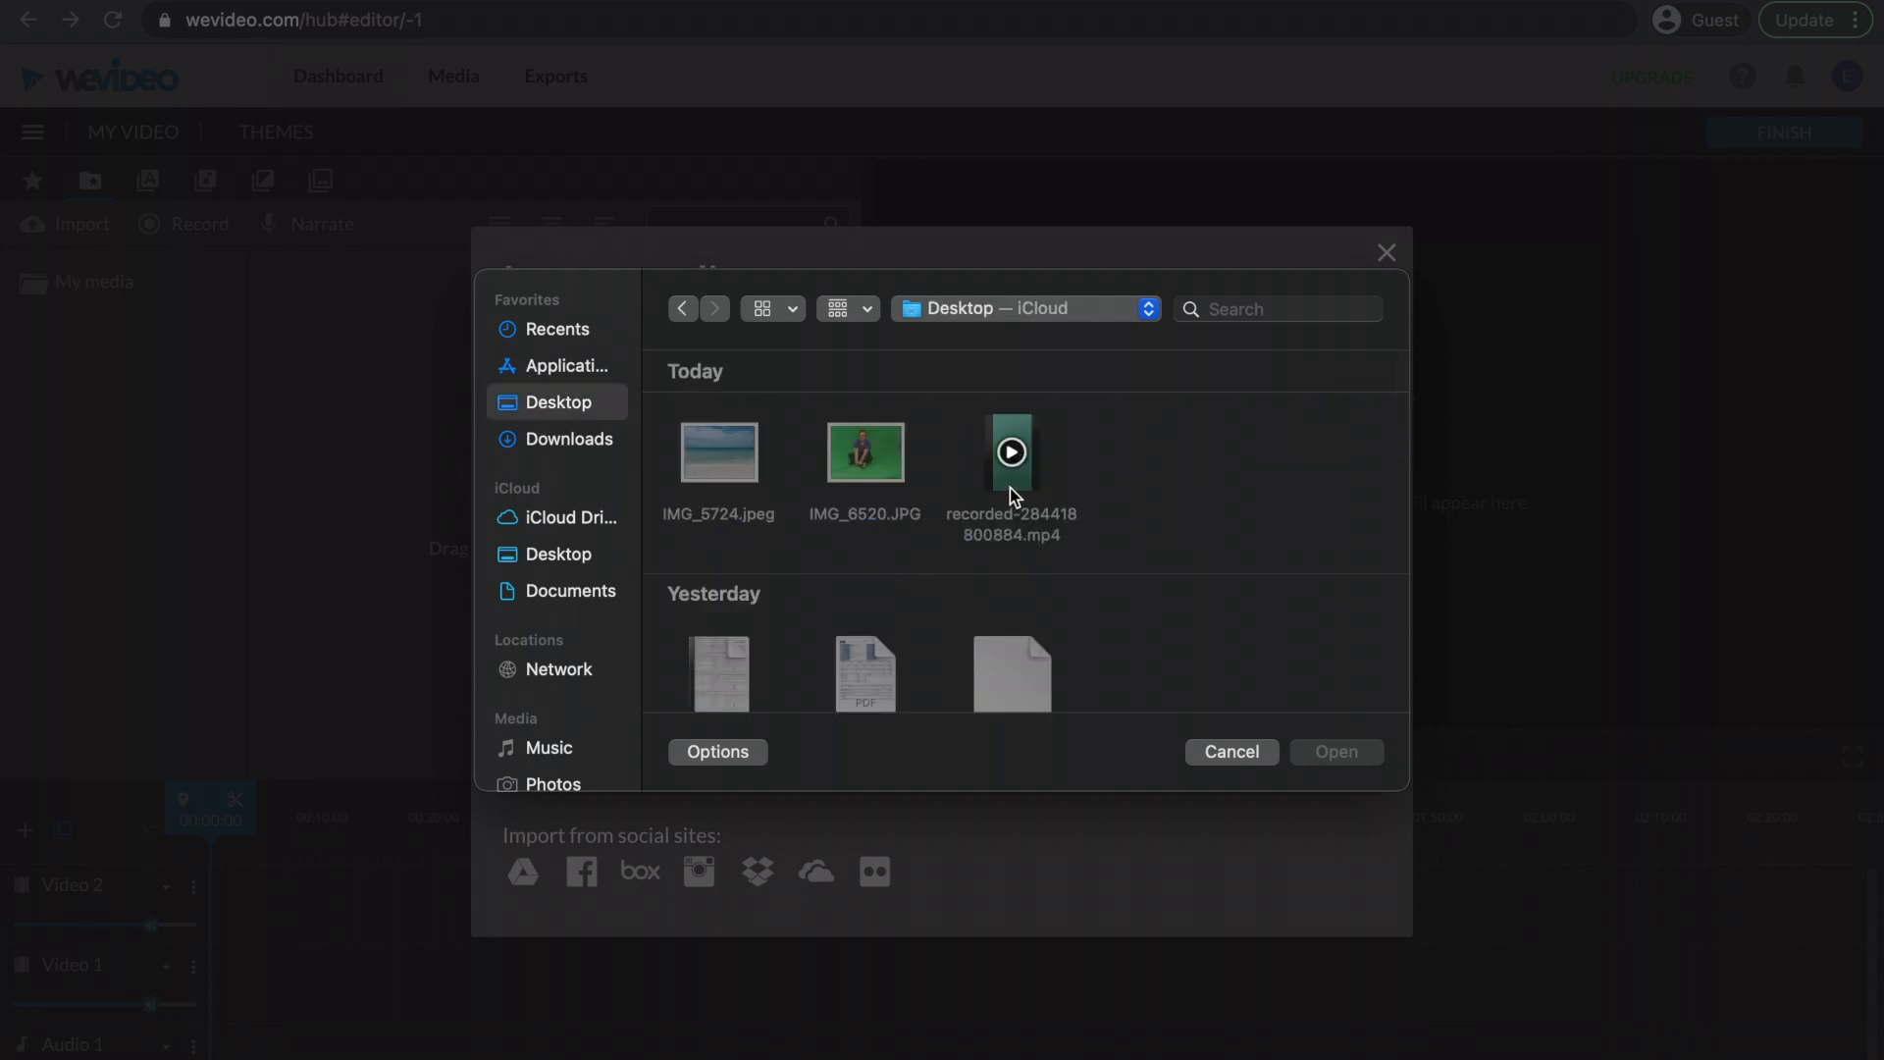
pyautogui.click(1021, 460)
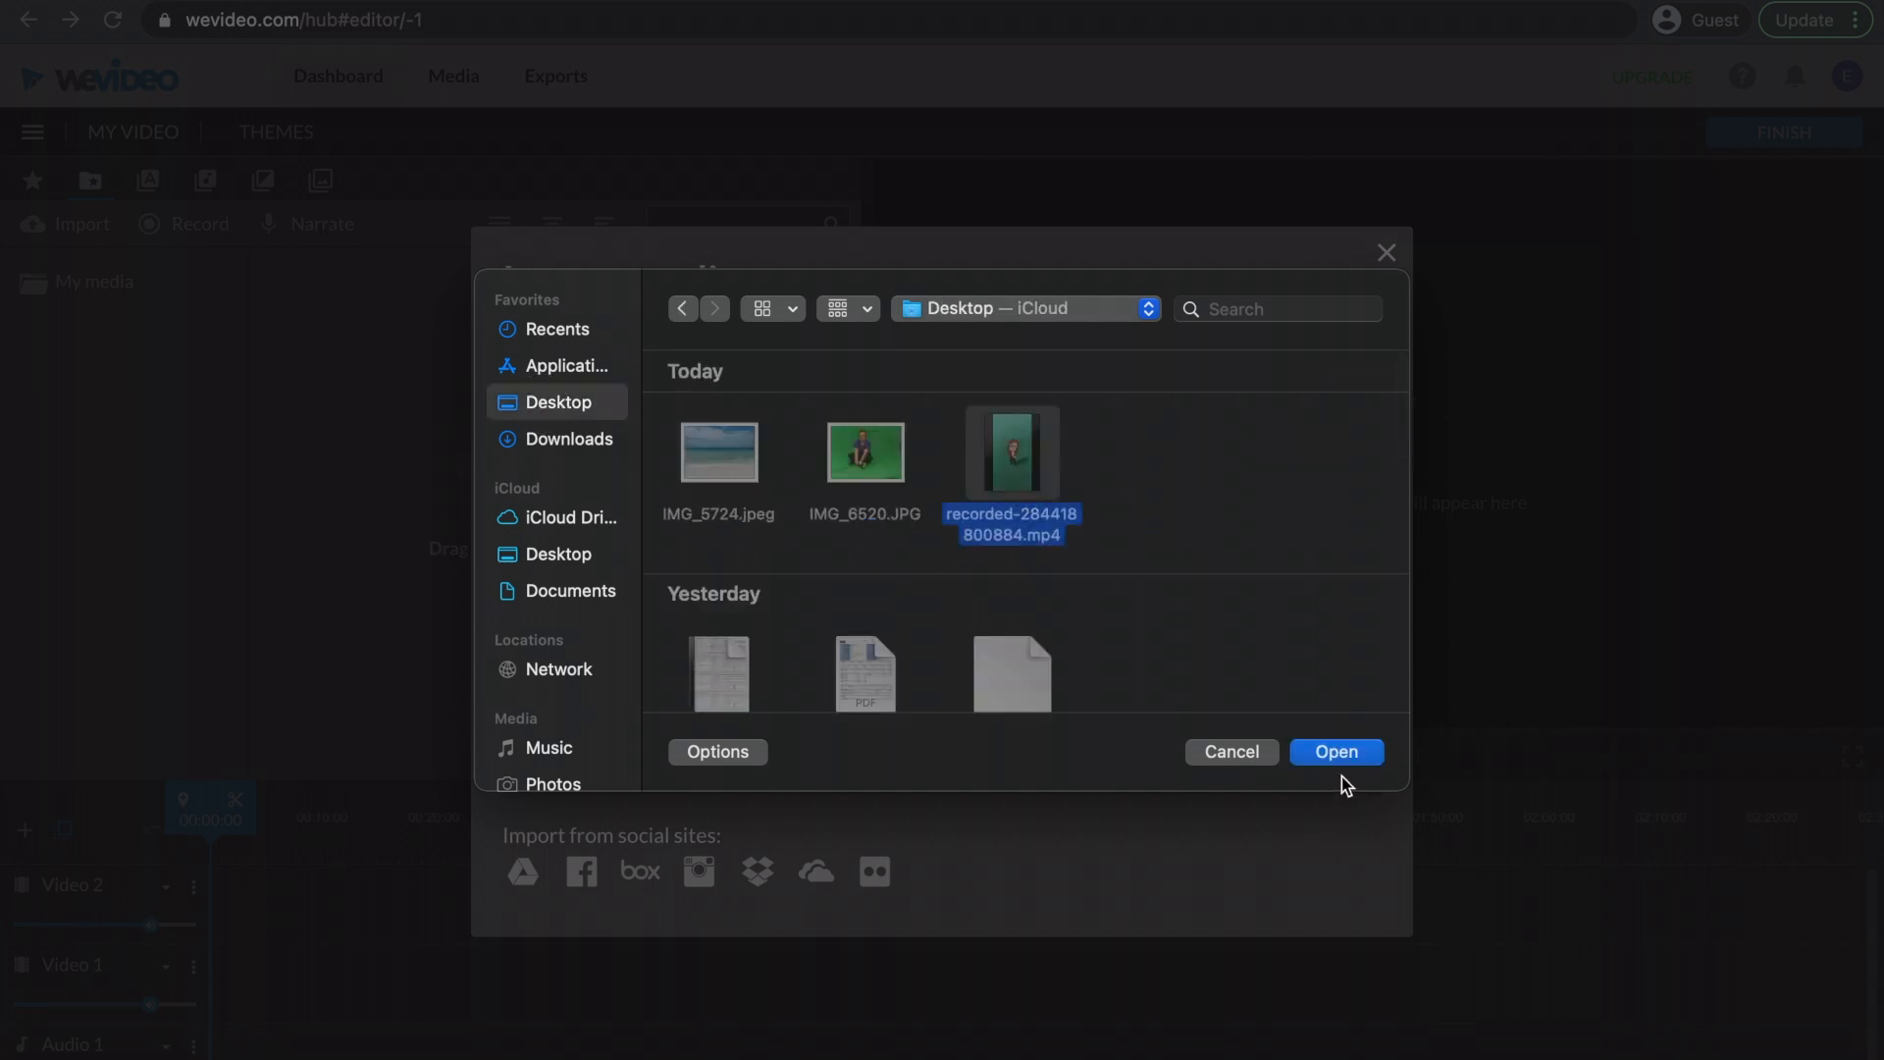
pyautogui.keyDown('super'); pyautogui.click(865, 461); pyautogui.keyUp('super')
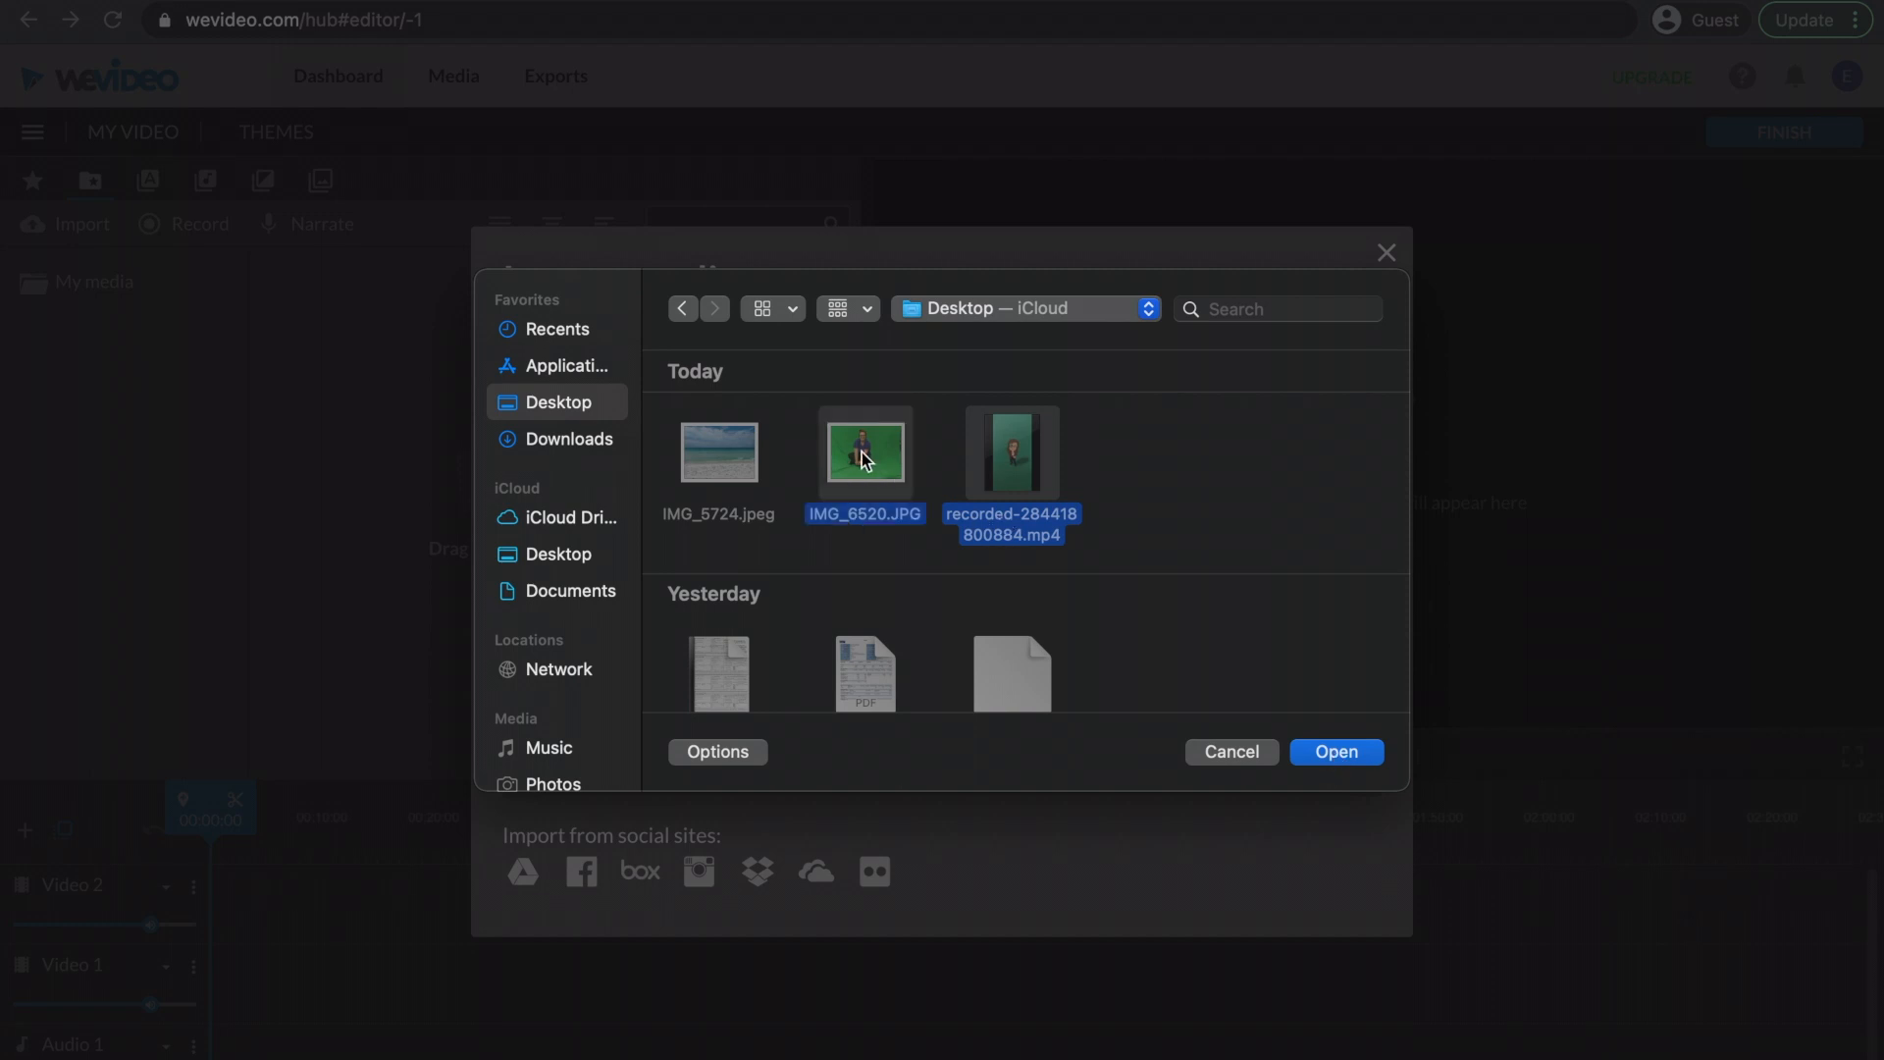
pyautogui.keyDown('super'); pyautogui.click(713, 467); pyautogui.keyUp('super')
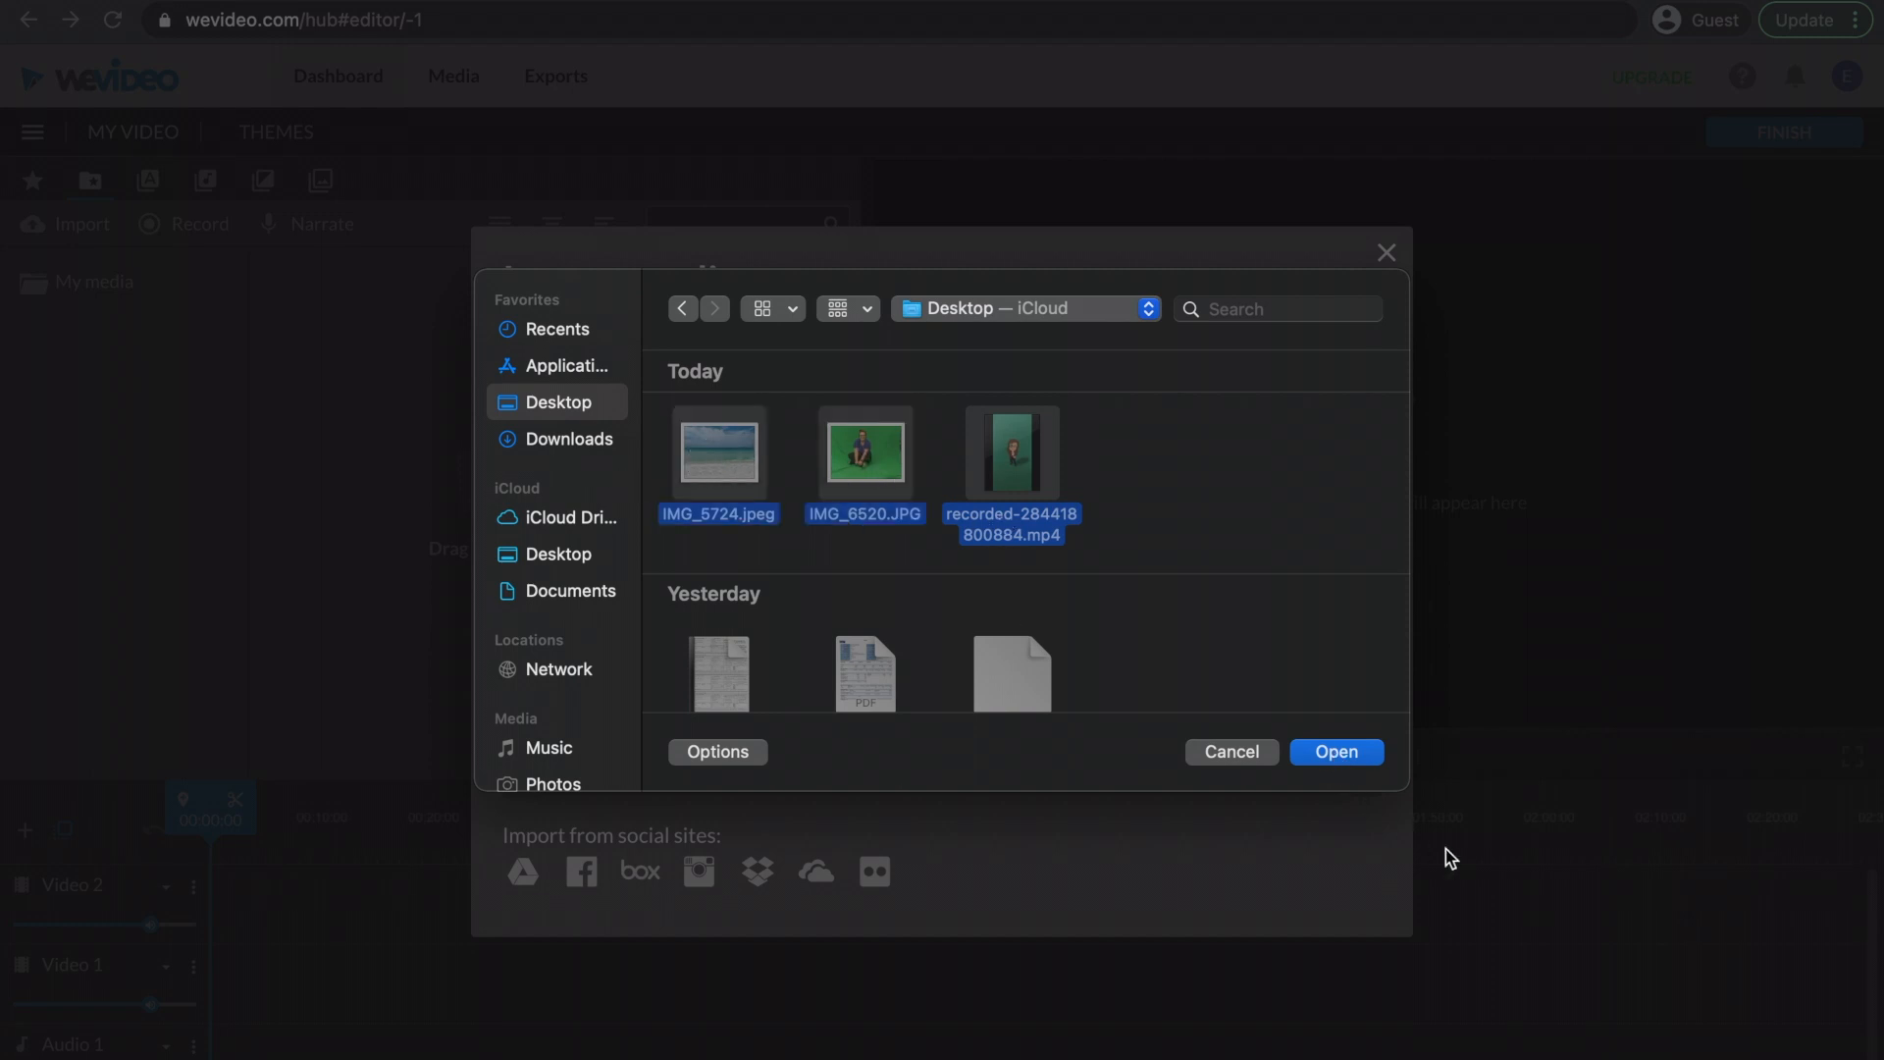
pyautogui.click(1368, 752)
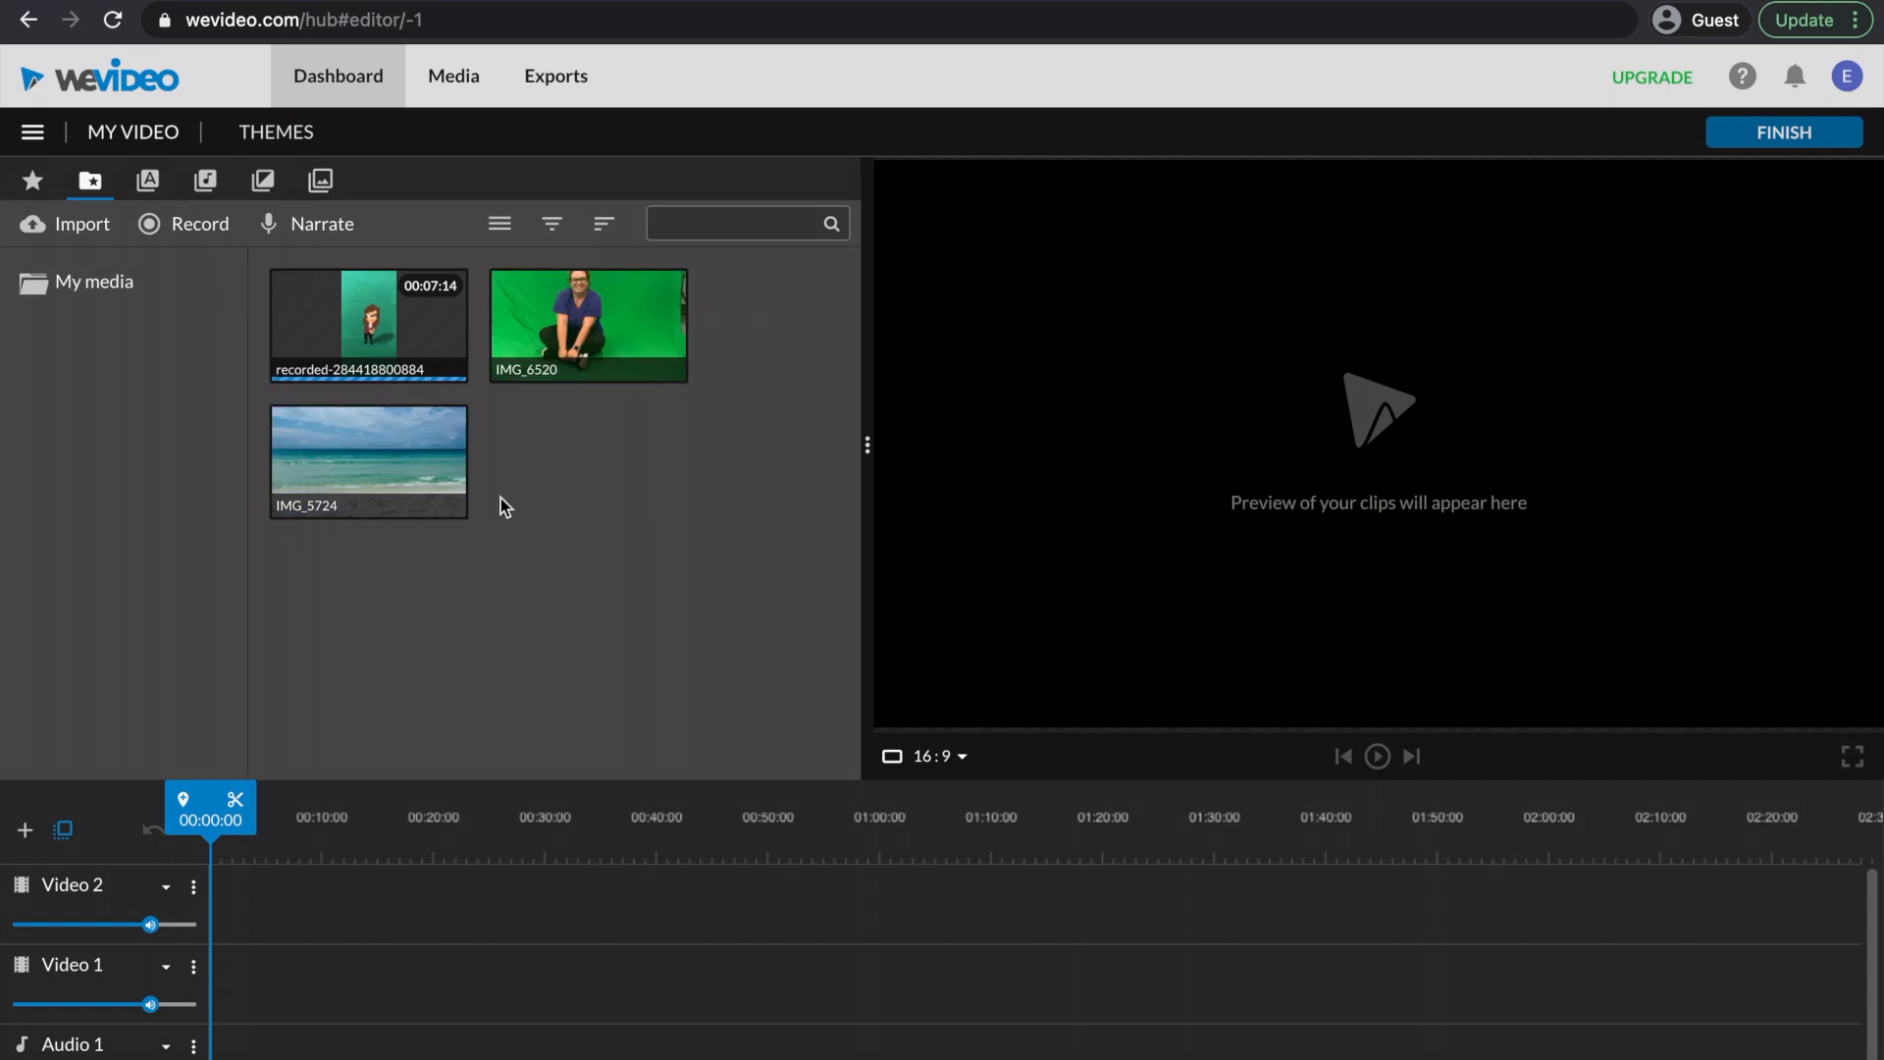
pyautogui.moveTo(432, 308); pyautogui.dragTo(237, 925)
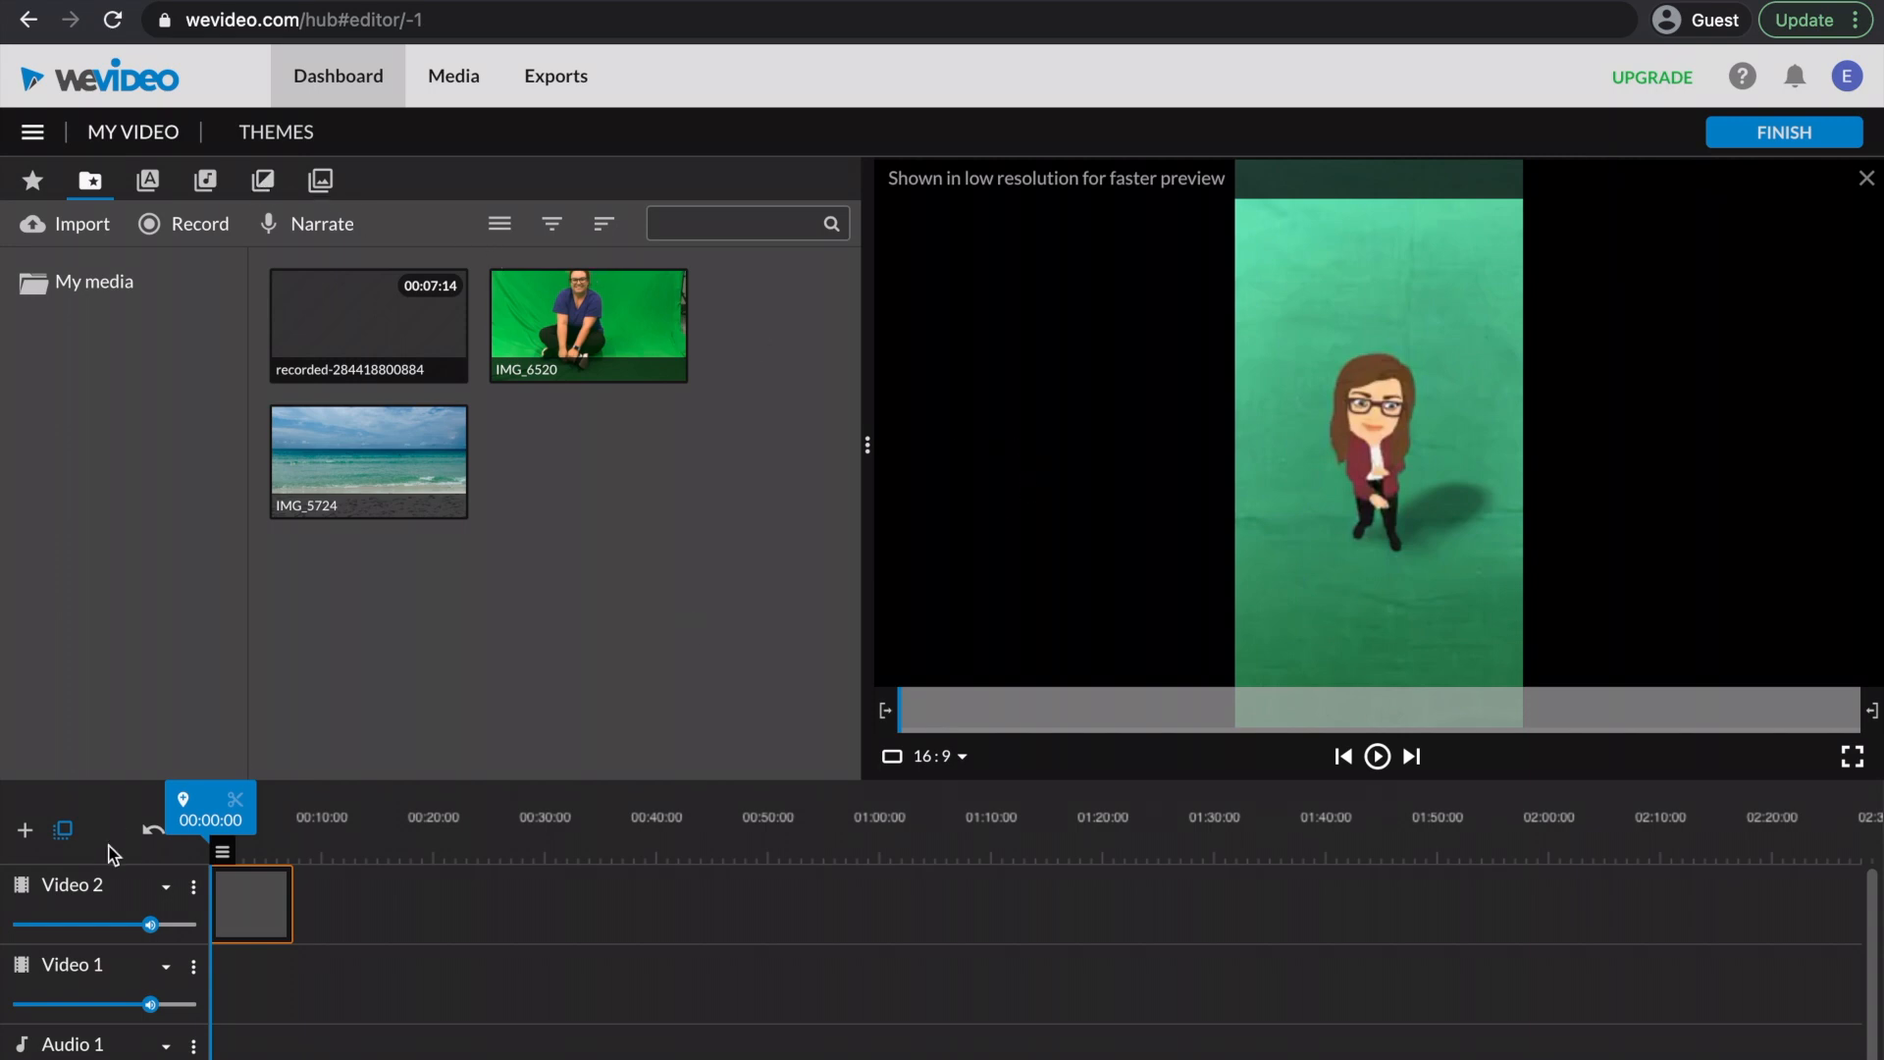
pyautogui.doubleClick(274, 921)
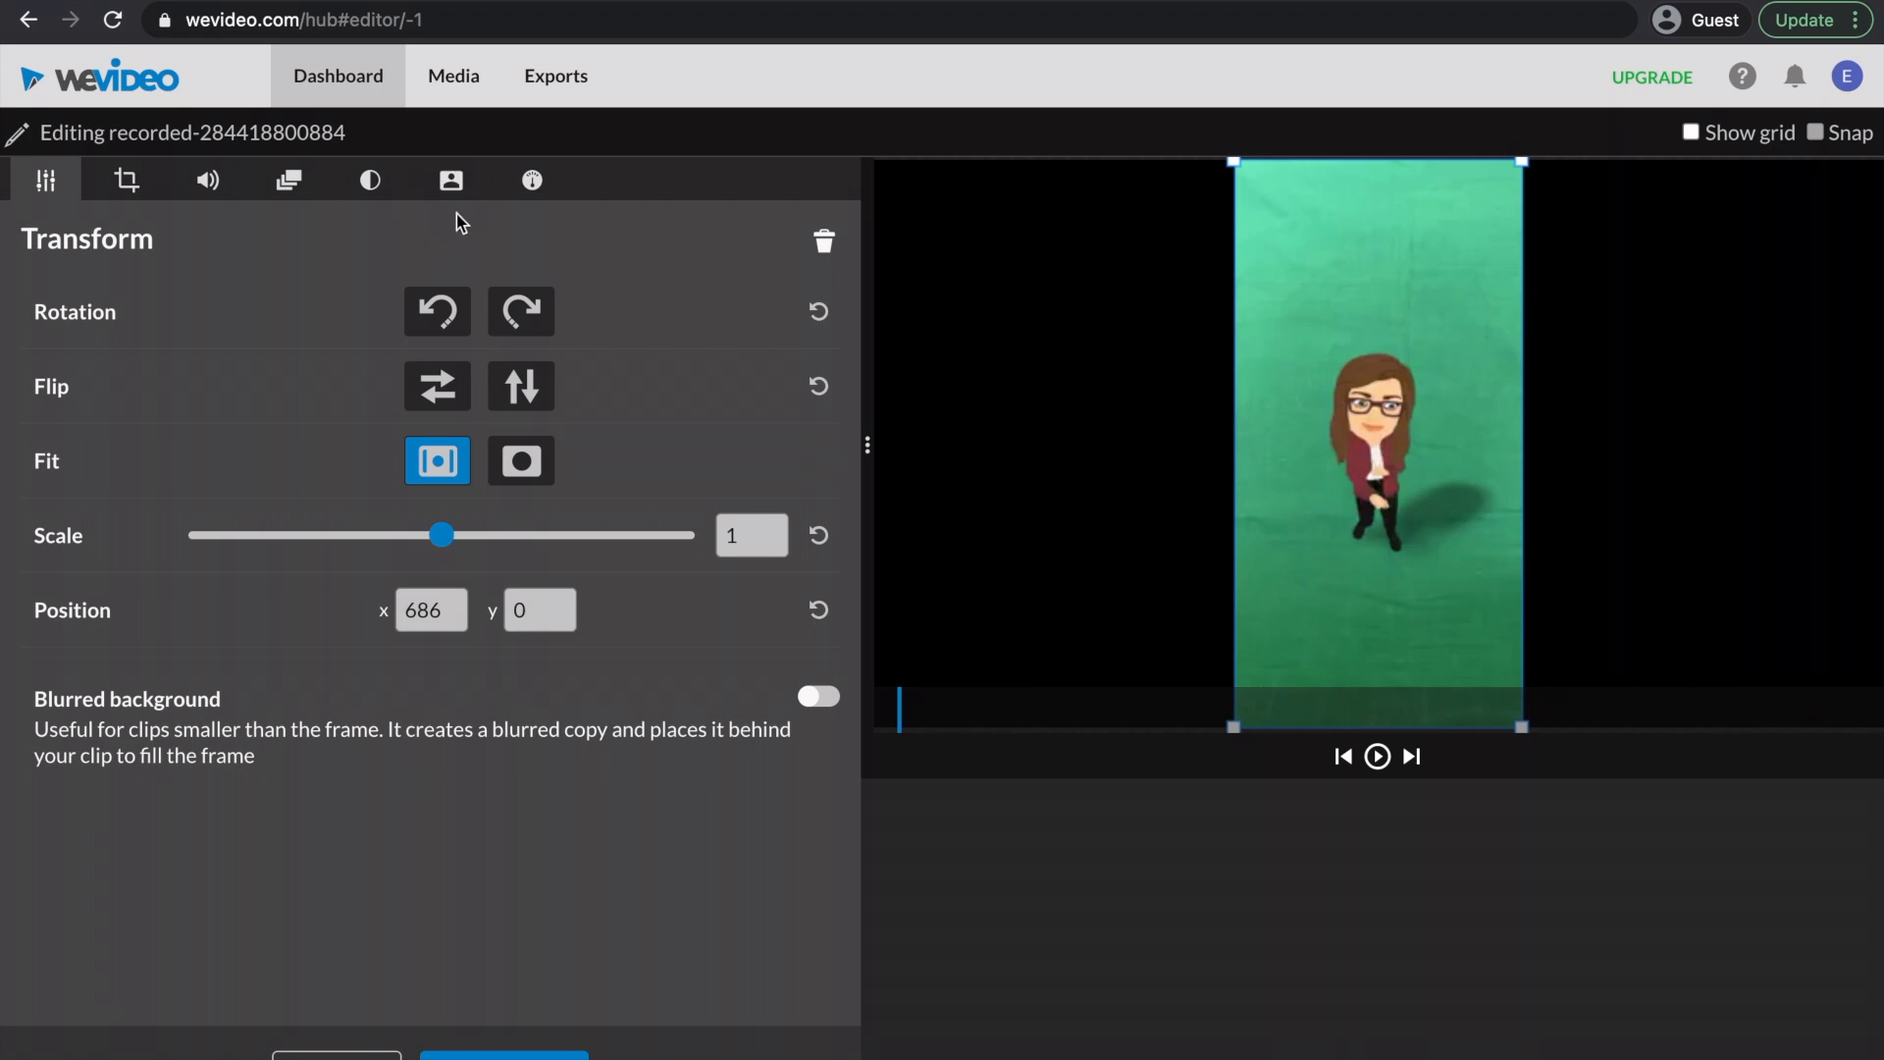
pyautogui.click(453, 182)
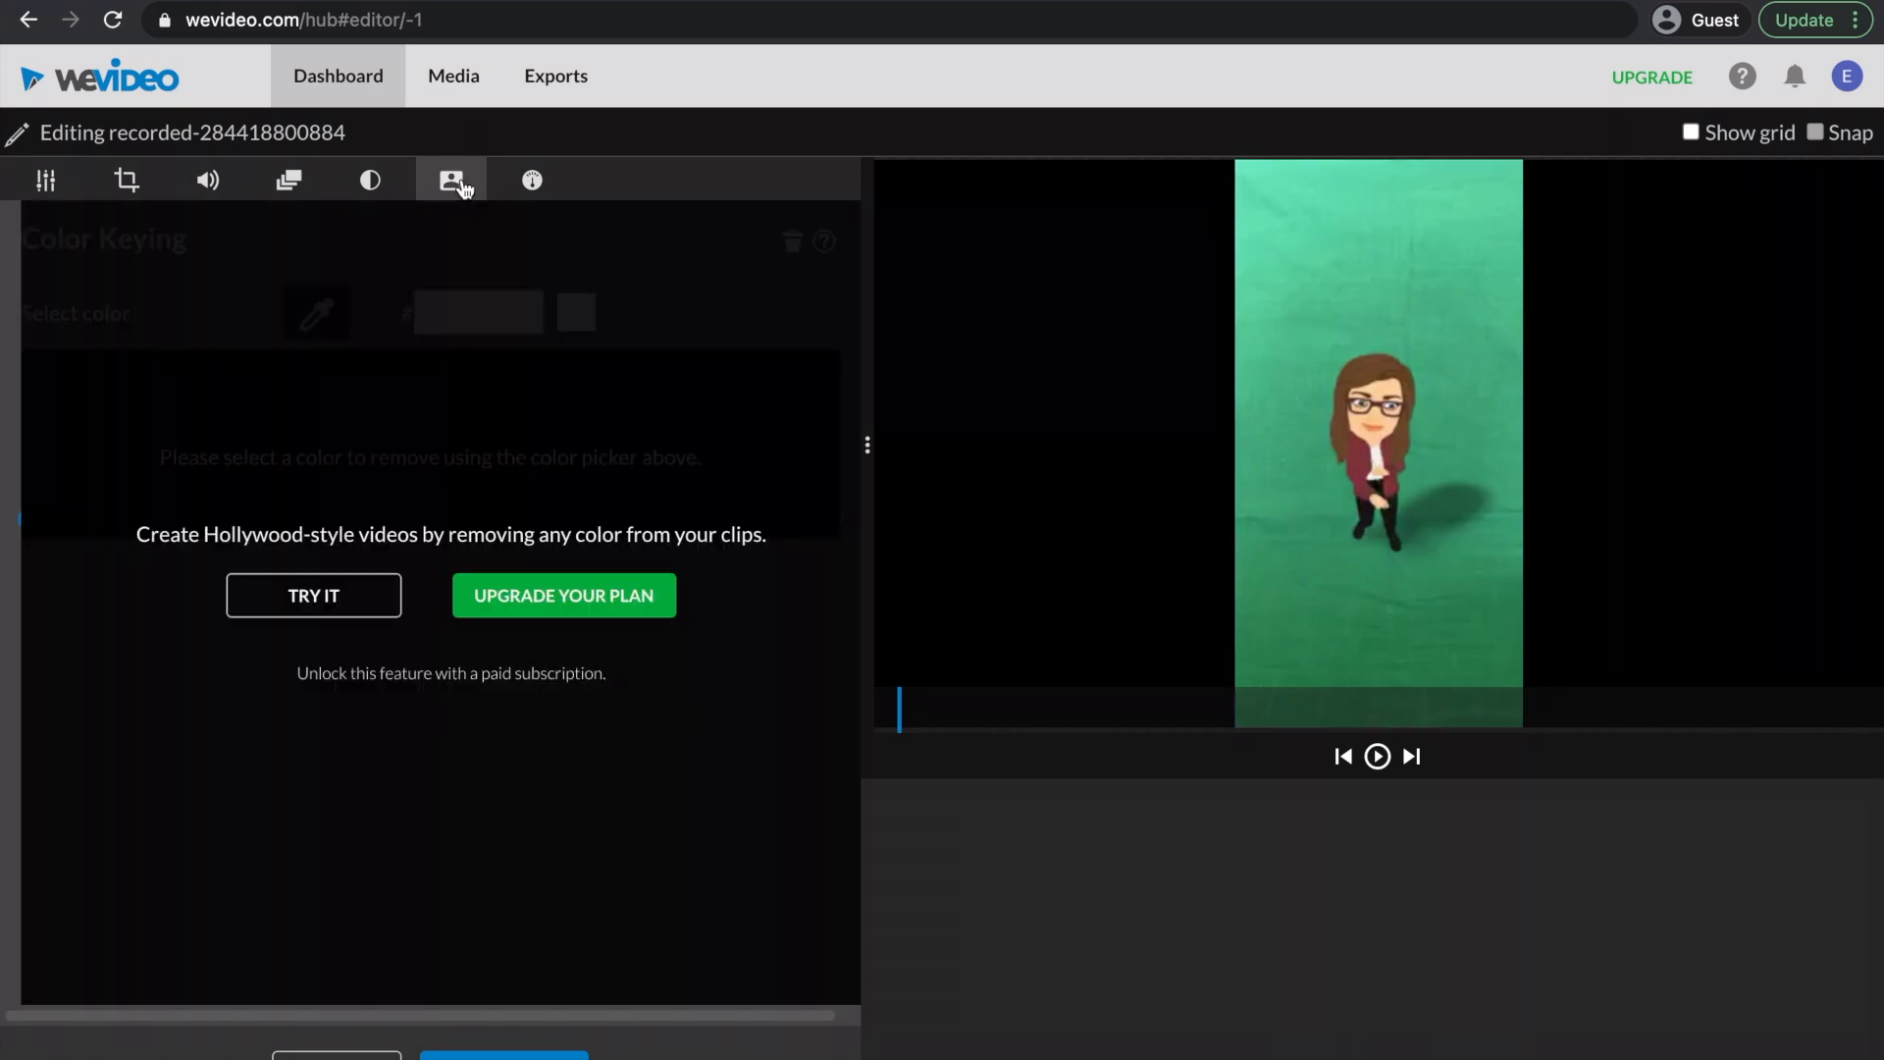
pyautogui.click(315, 602)
pyautogui.click(318, 601)
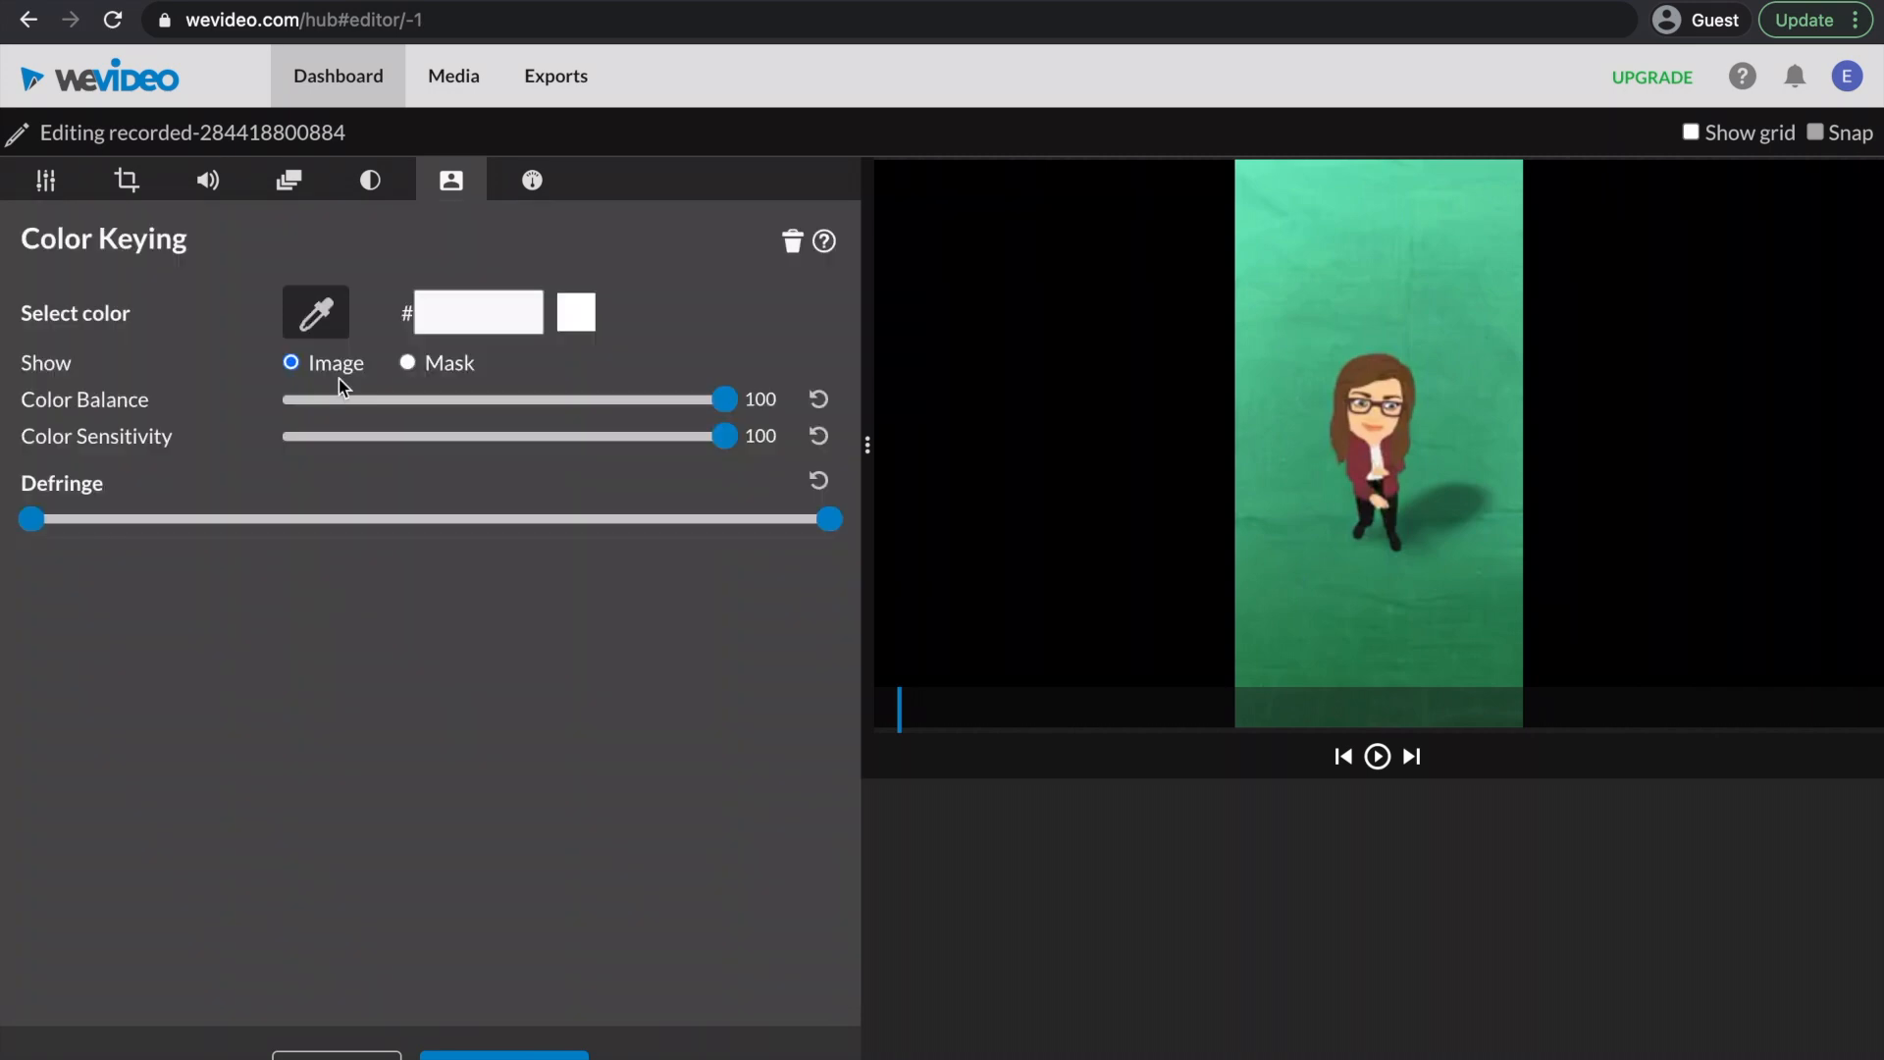
# Key out the clip's green background using sampled color 36af8b, set Color Sensitivity to 75, and save the changes.
pyautogui.click(315, 319)
pyautogui.click(1309, 305)
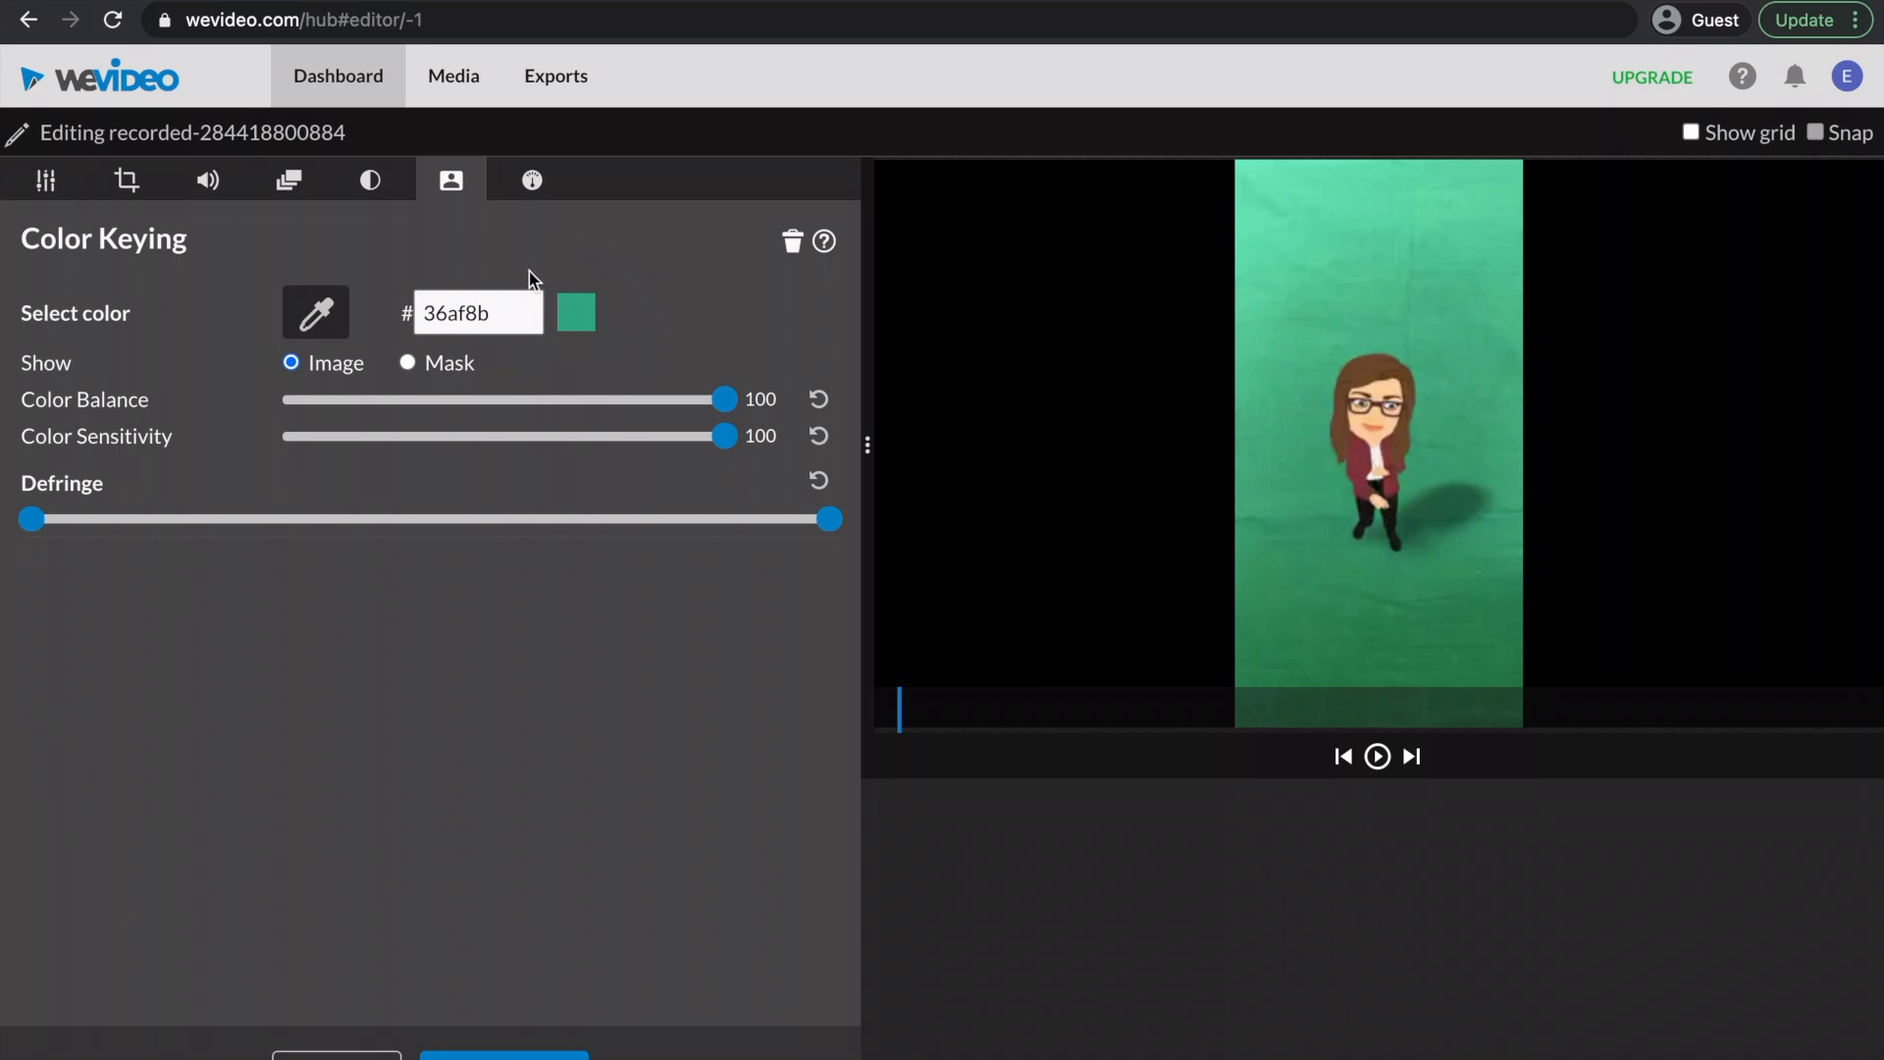
pyautogui.moveTo(724, 436); pyautogui.dragTo(616, 439)
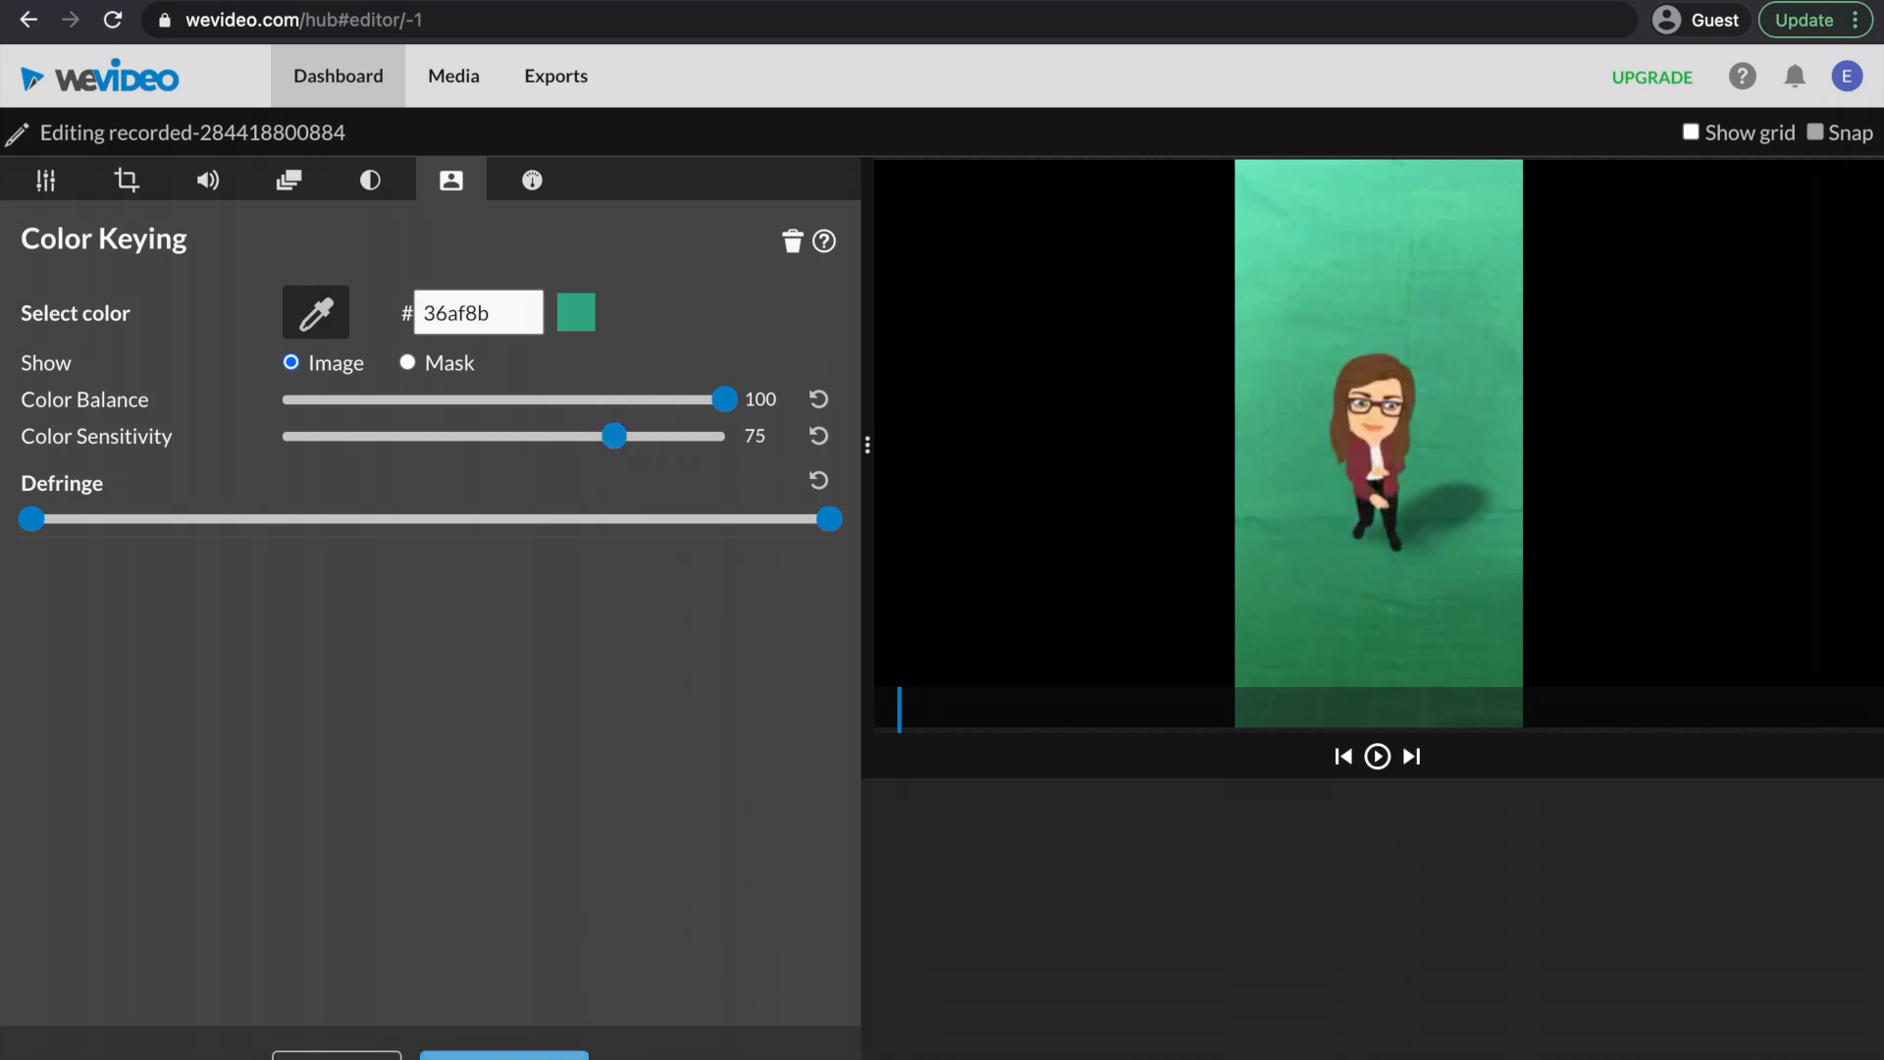
pyautogui.click(505, 1056)
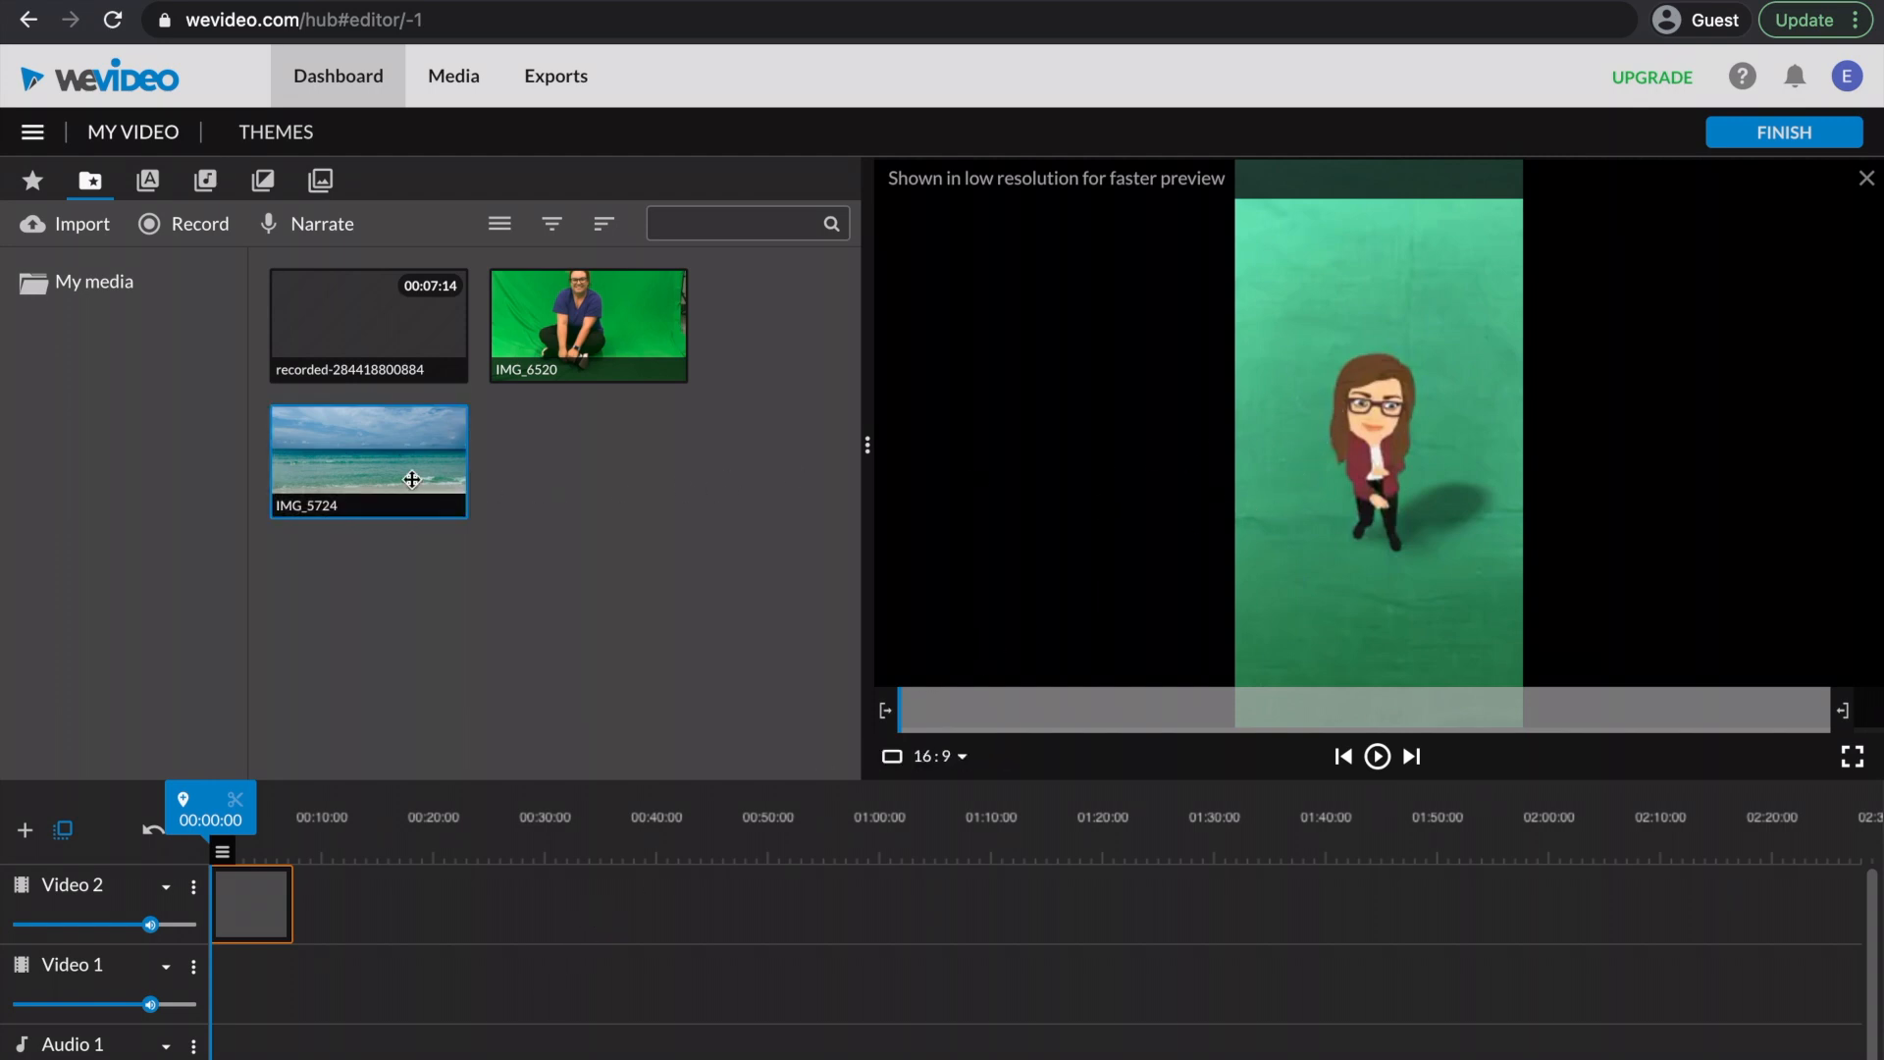
# Place the IMG_5724 beach photo at the start of the Video 1 track beneath the keyed clip and play the result.
pyautogui.moveTo(408, 455); pyautogui.dragTo(236, 992)
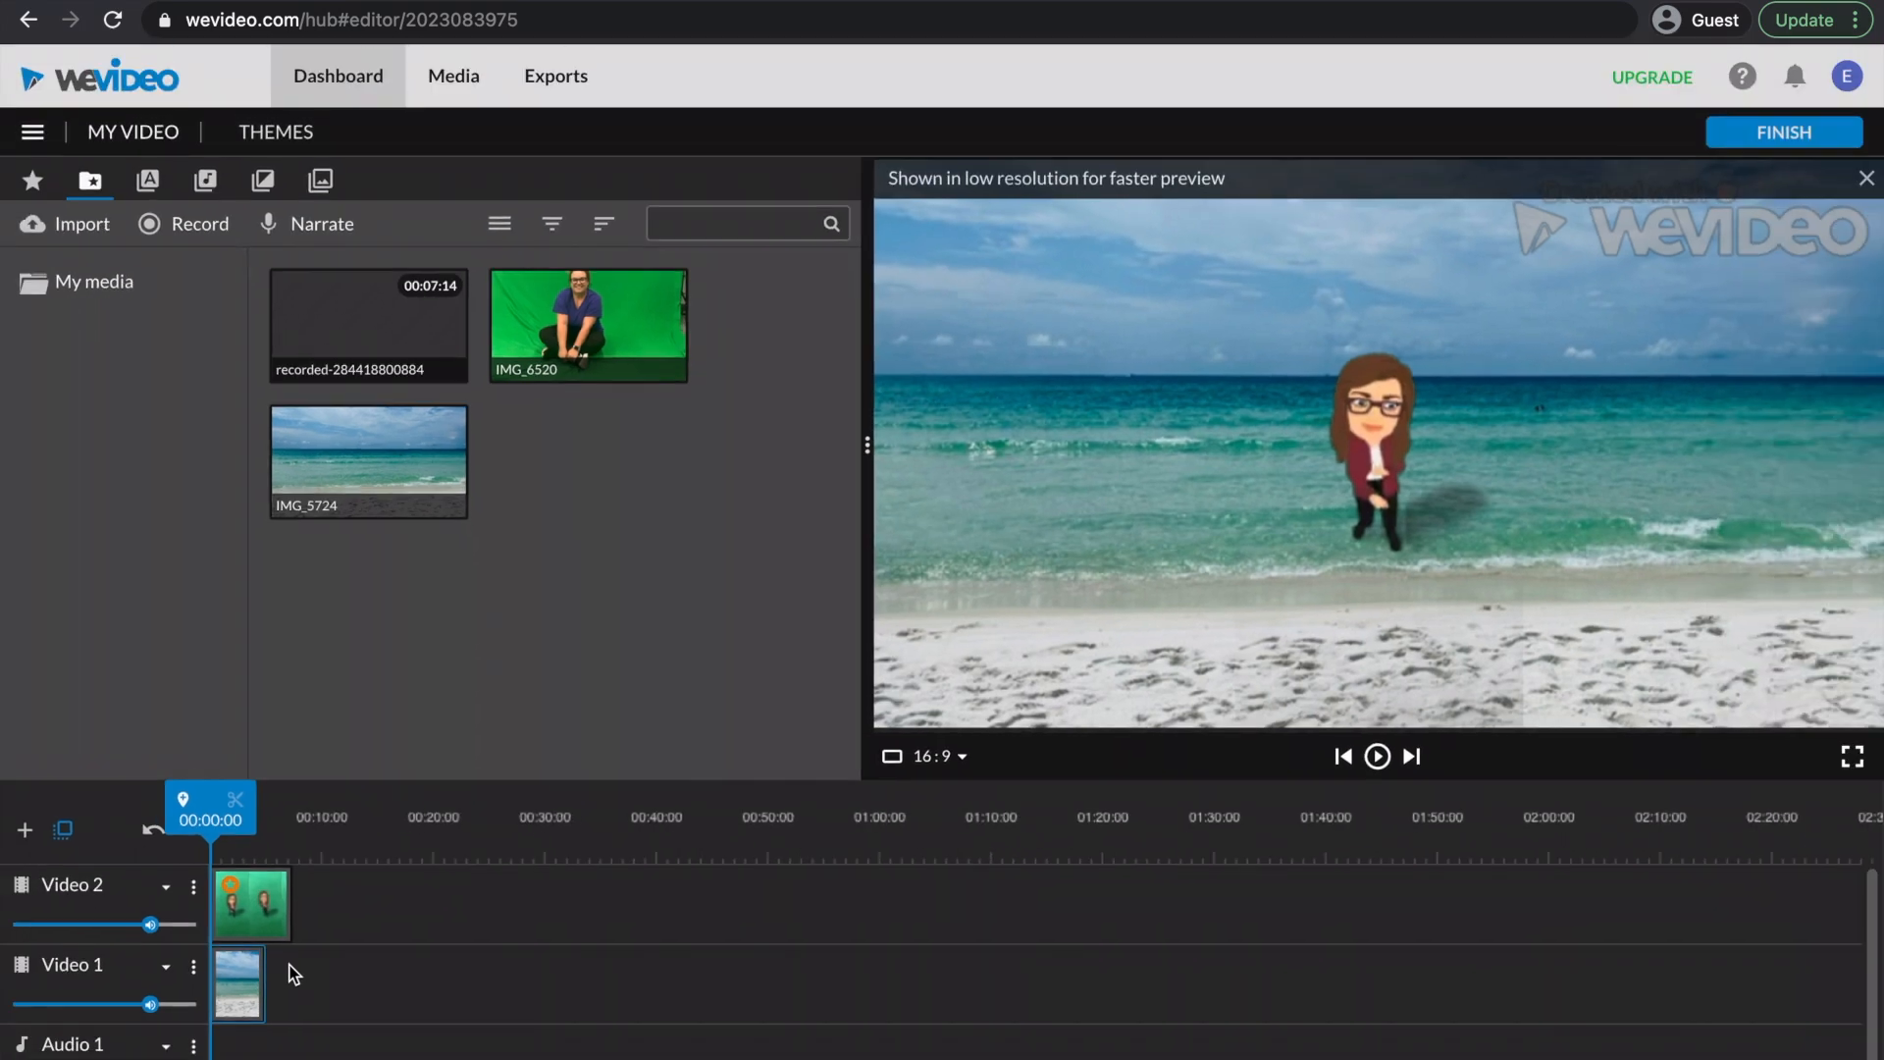
pyautogui.click(1378, 764)
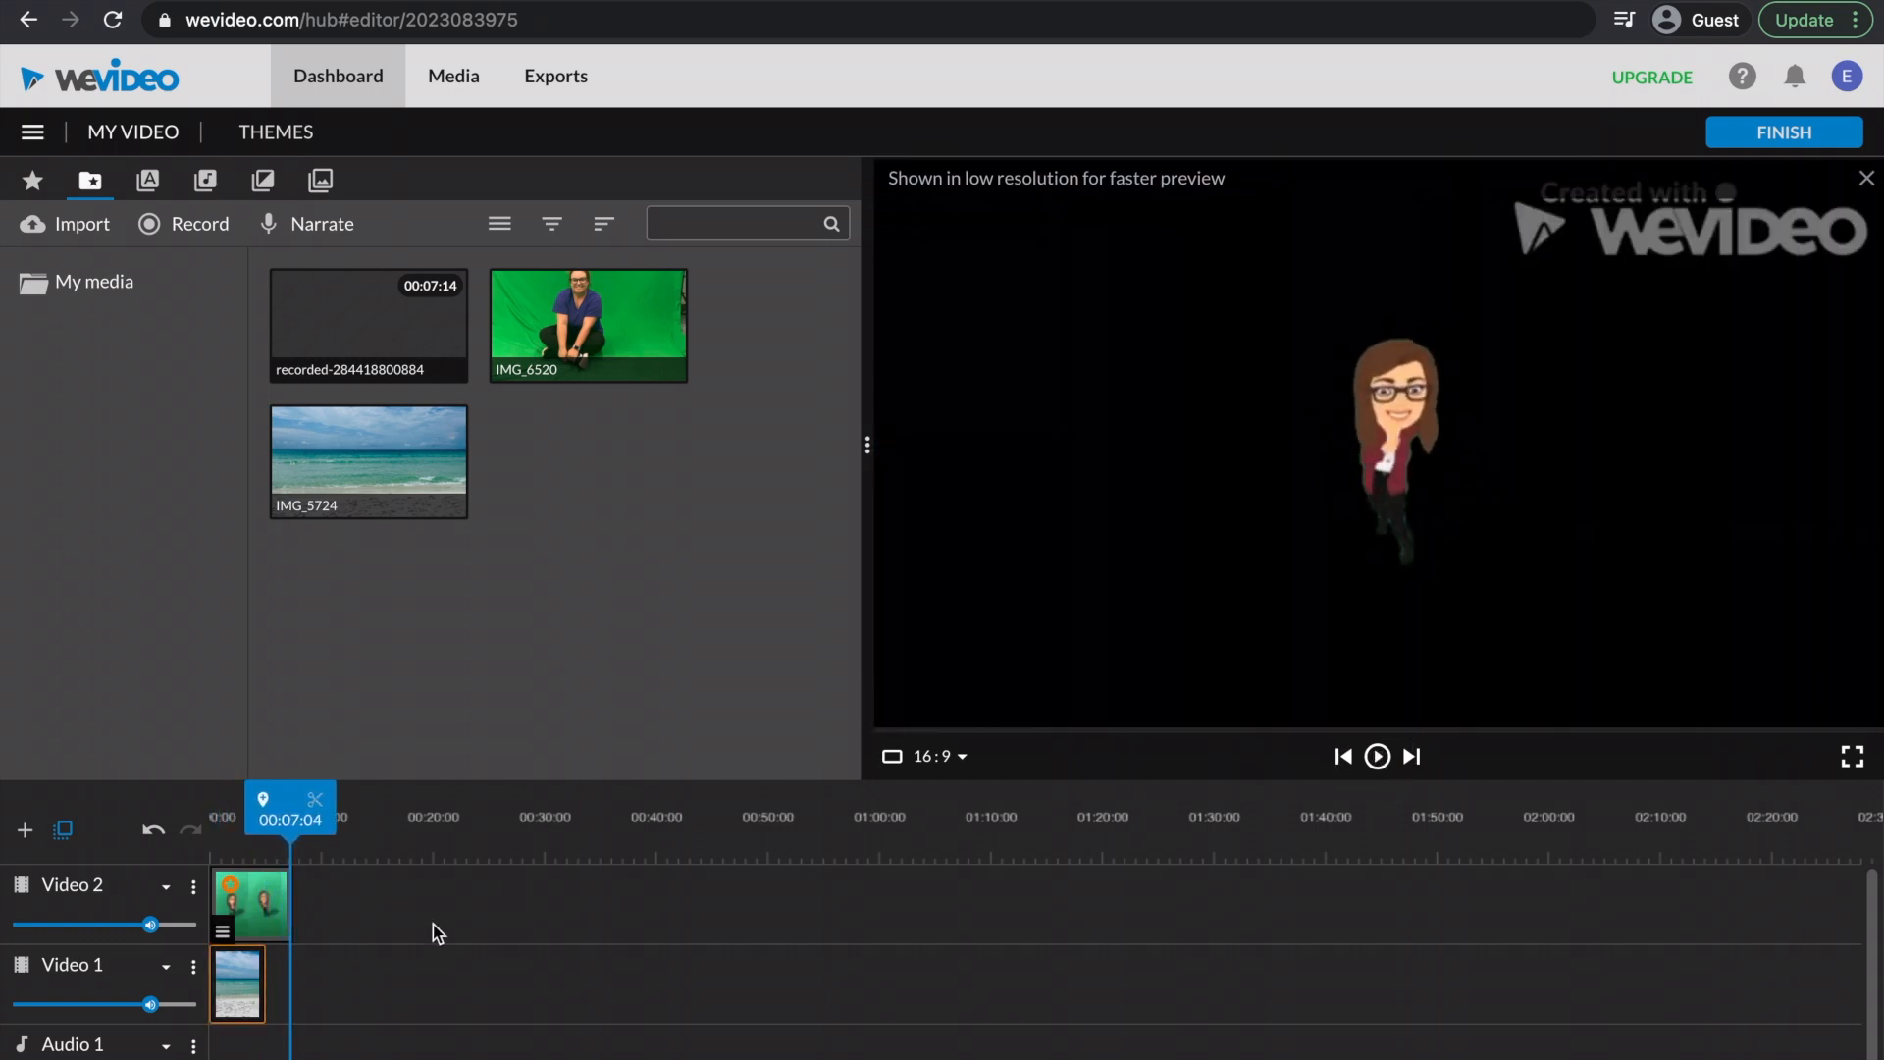
# Extend the beach photo on Video 1 to end with the clip above at 00:07:14, and replay the video.
pyautogui.moveTo(262, 996); pyautogui.dragTo(287, 997)
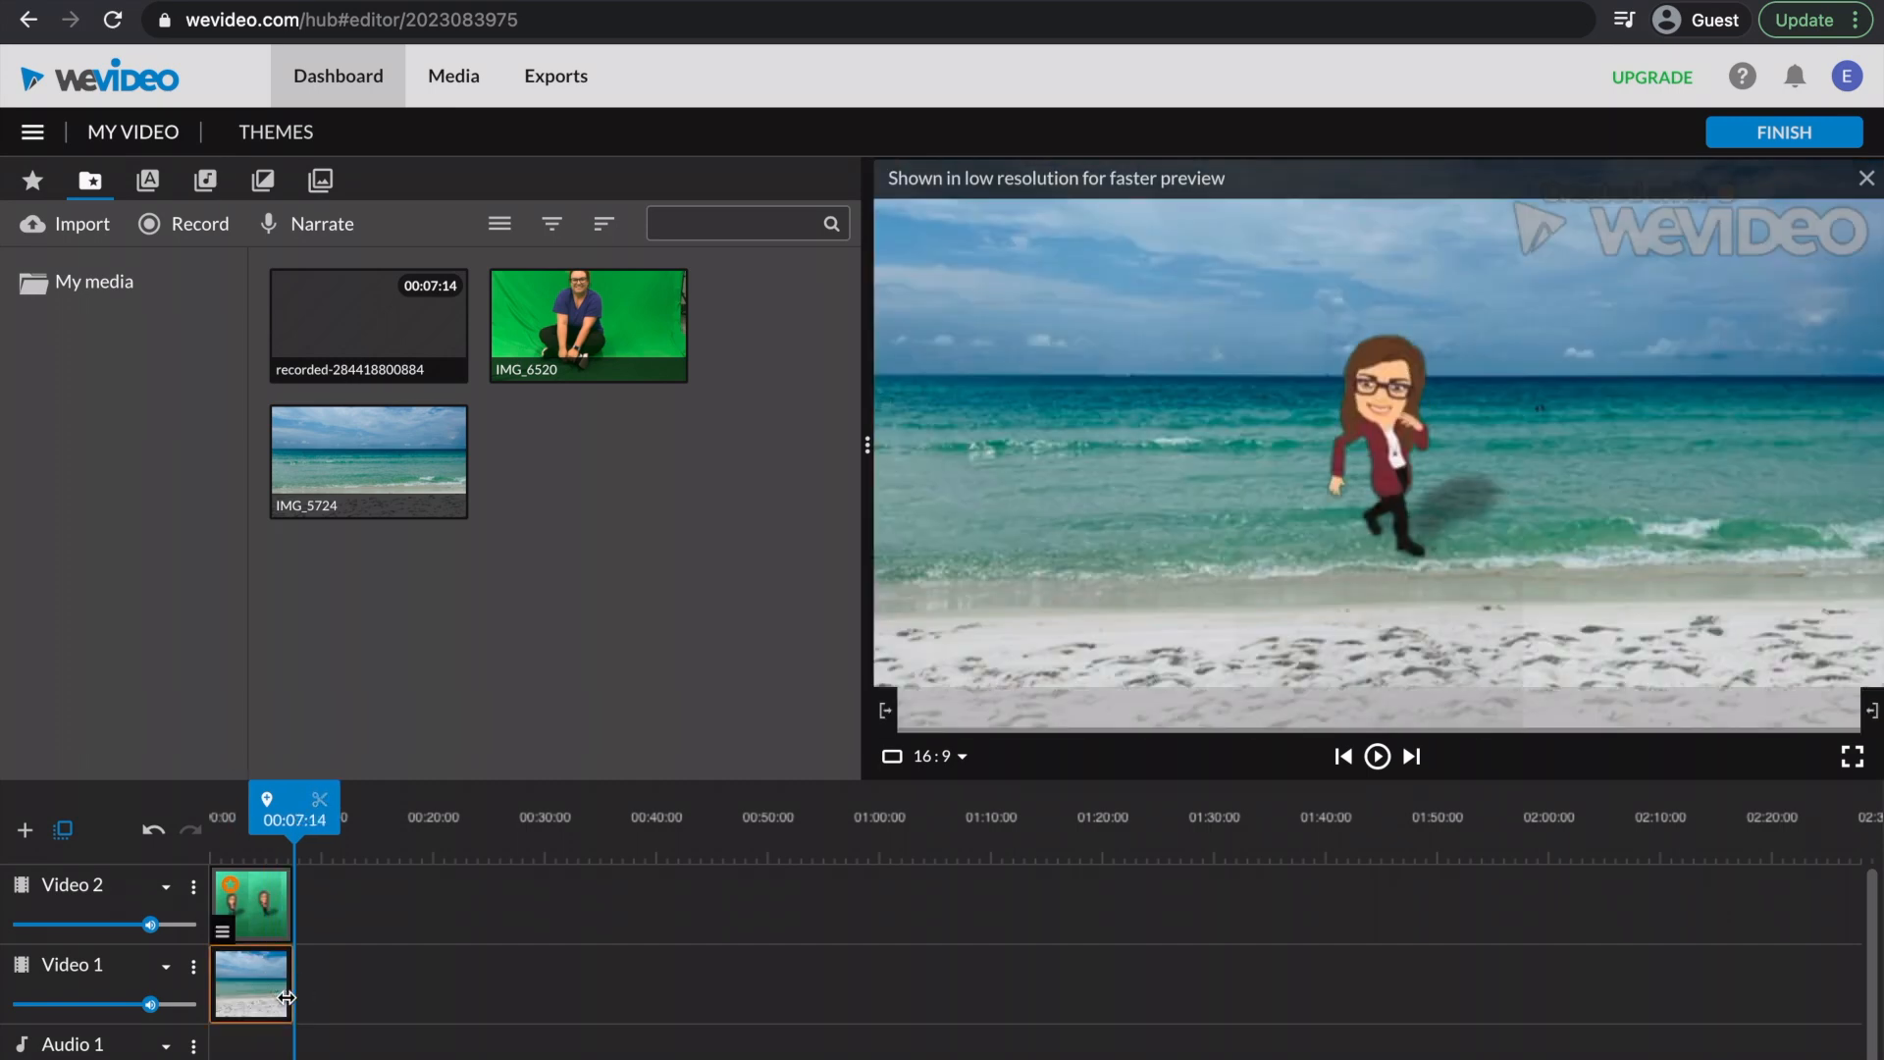
pyautogui.click(193, 967)
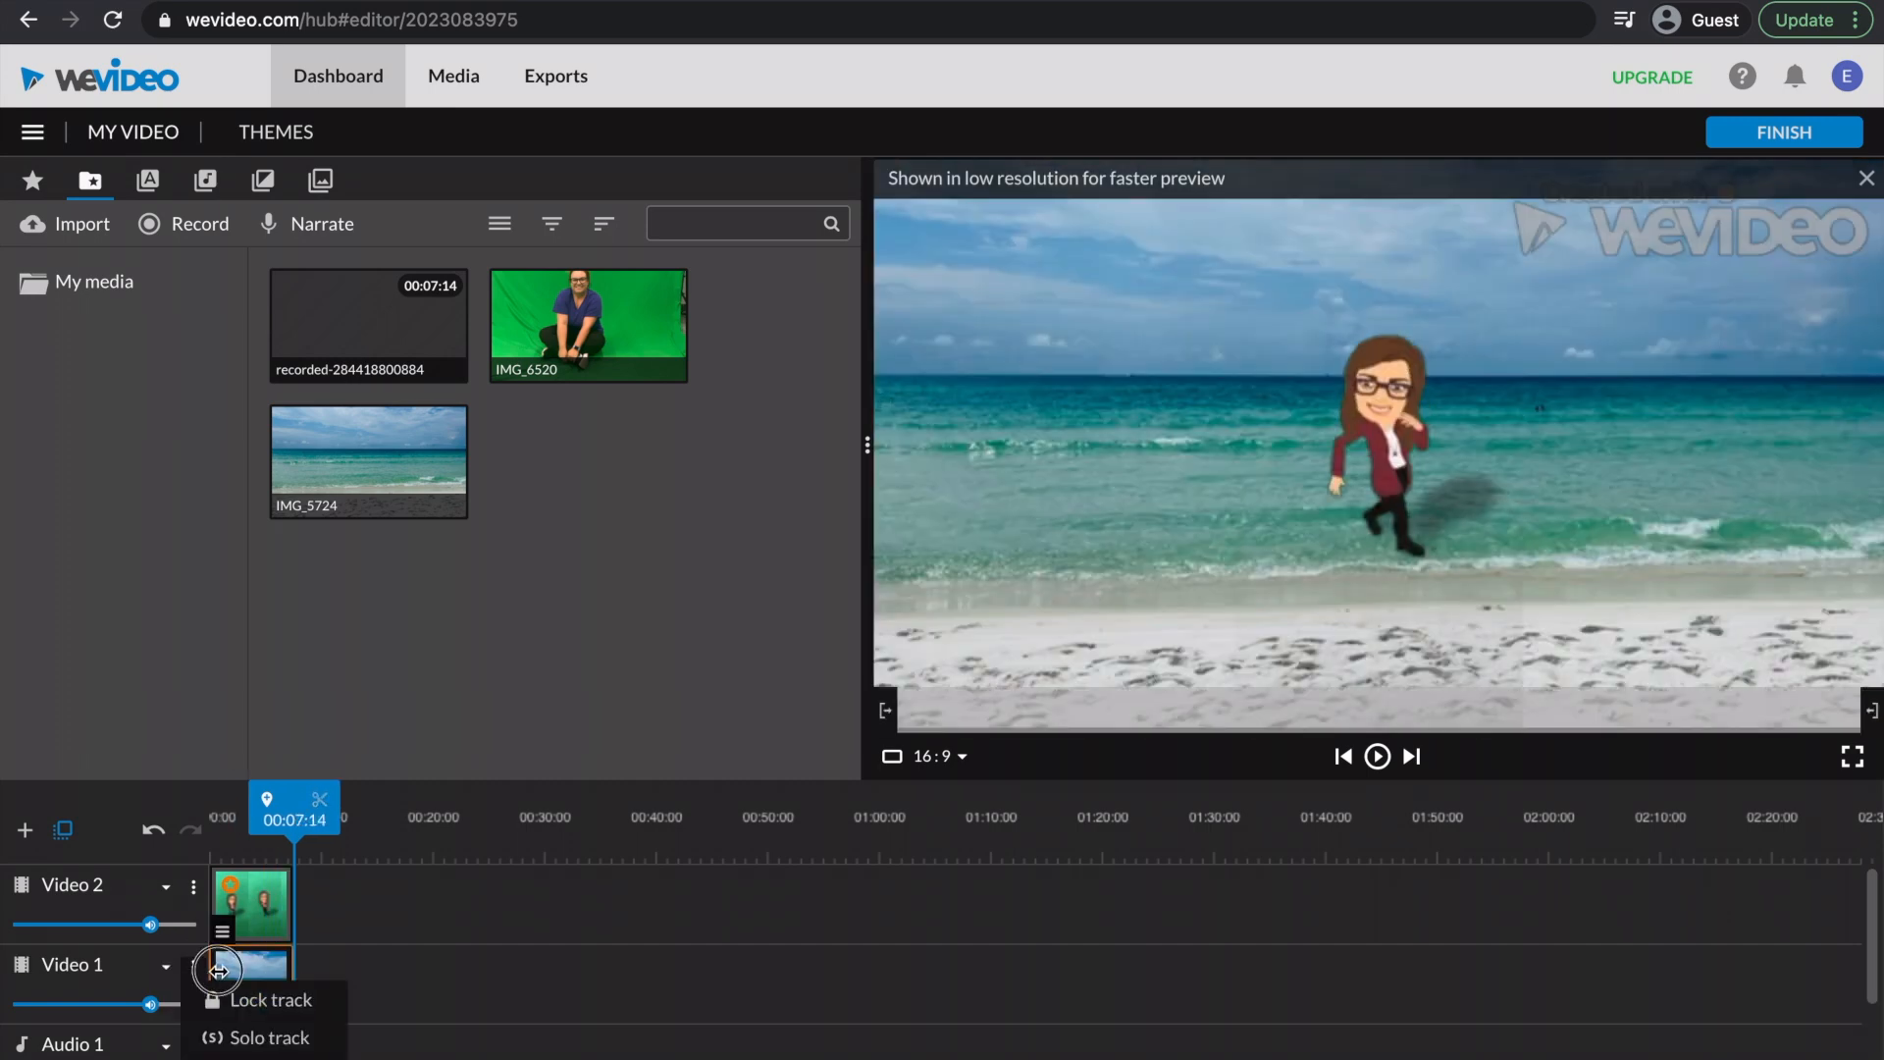
pyautogui.click(218, 971)
pyautogui.click(1377, 755)
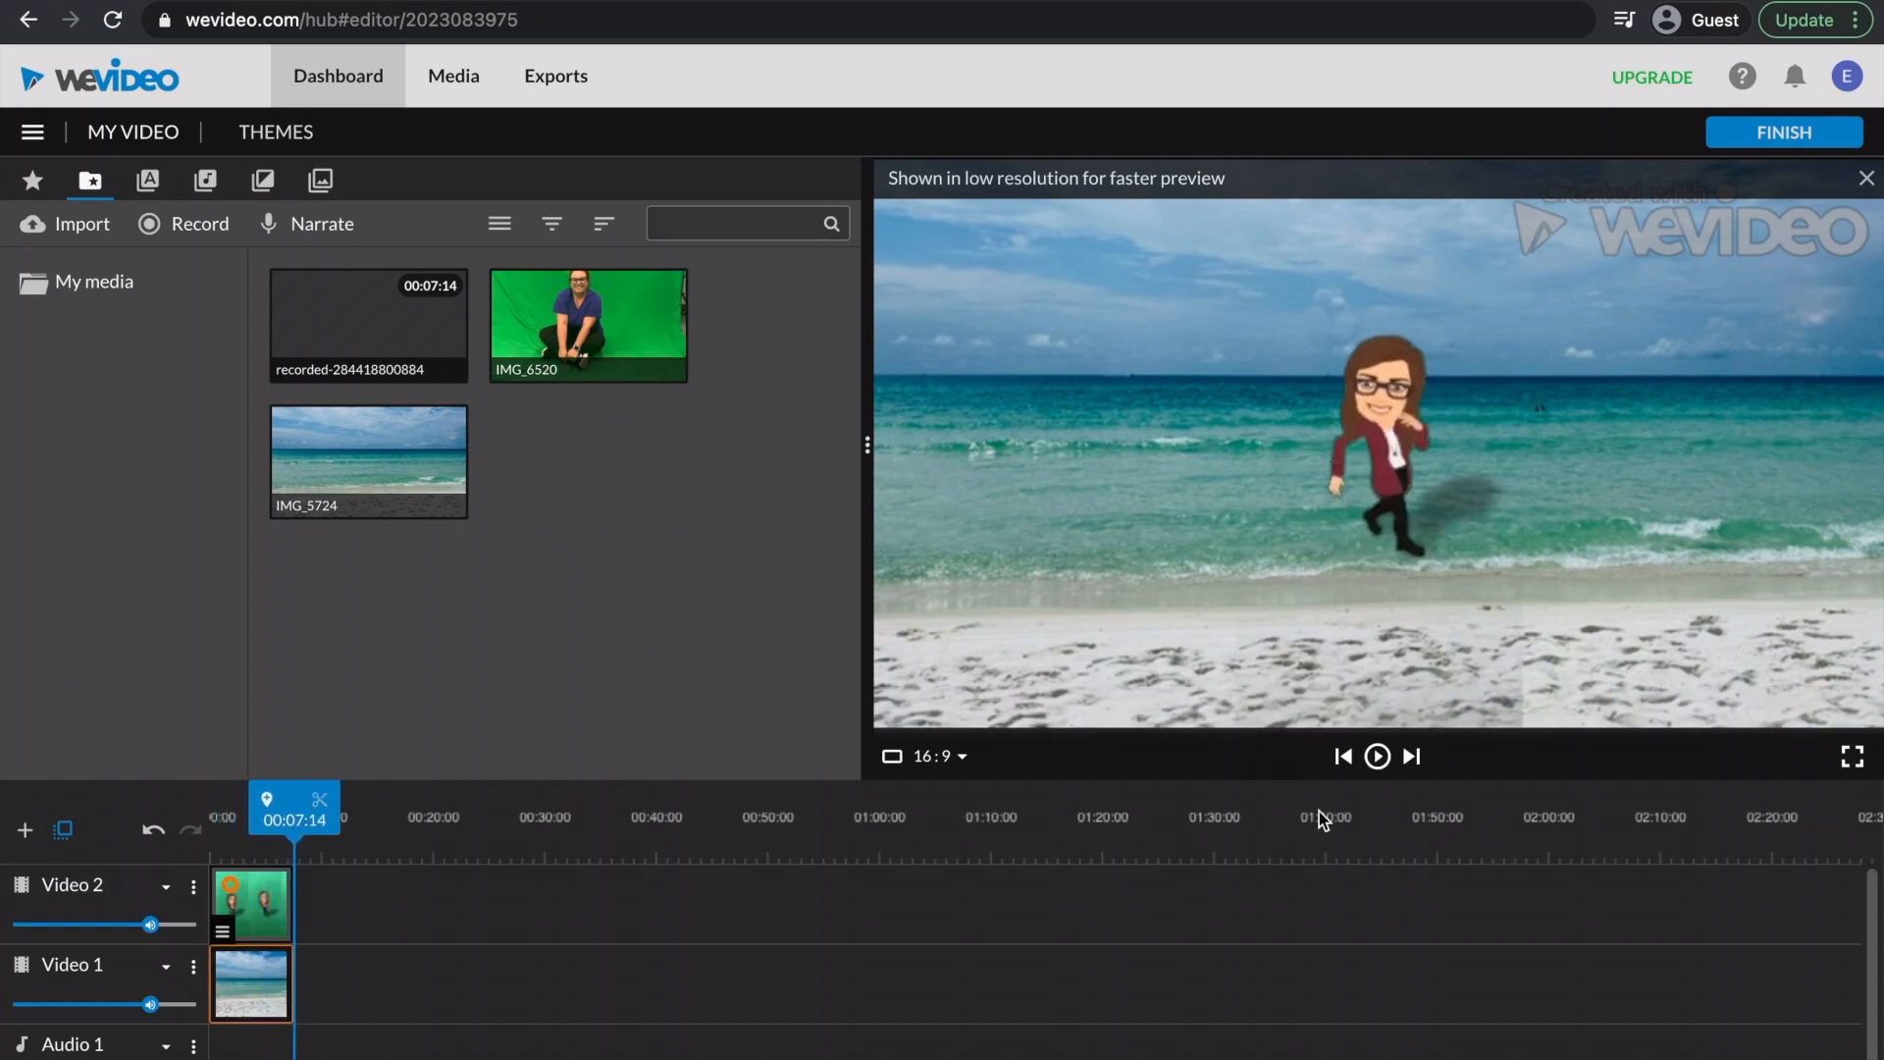
# Add IMG_6520 after the first clip on Video 2, lasting 00:10:24, and key out its green background color 00b647.
pyautogui.moveTo(589, 355); pyautogui.dragTo(412, 912)
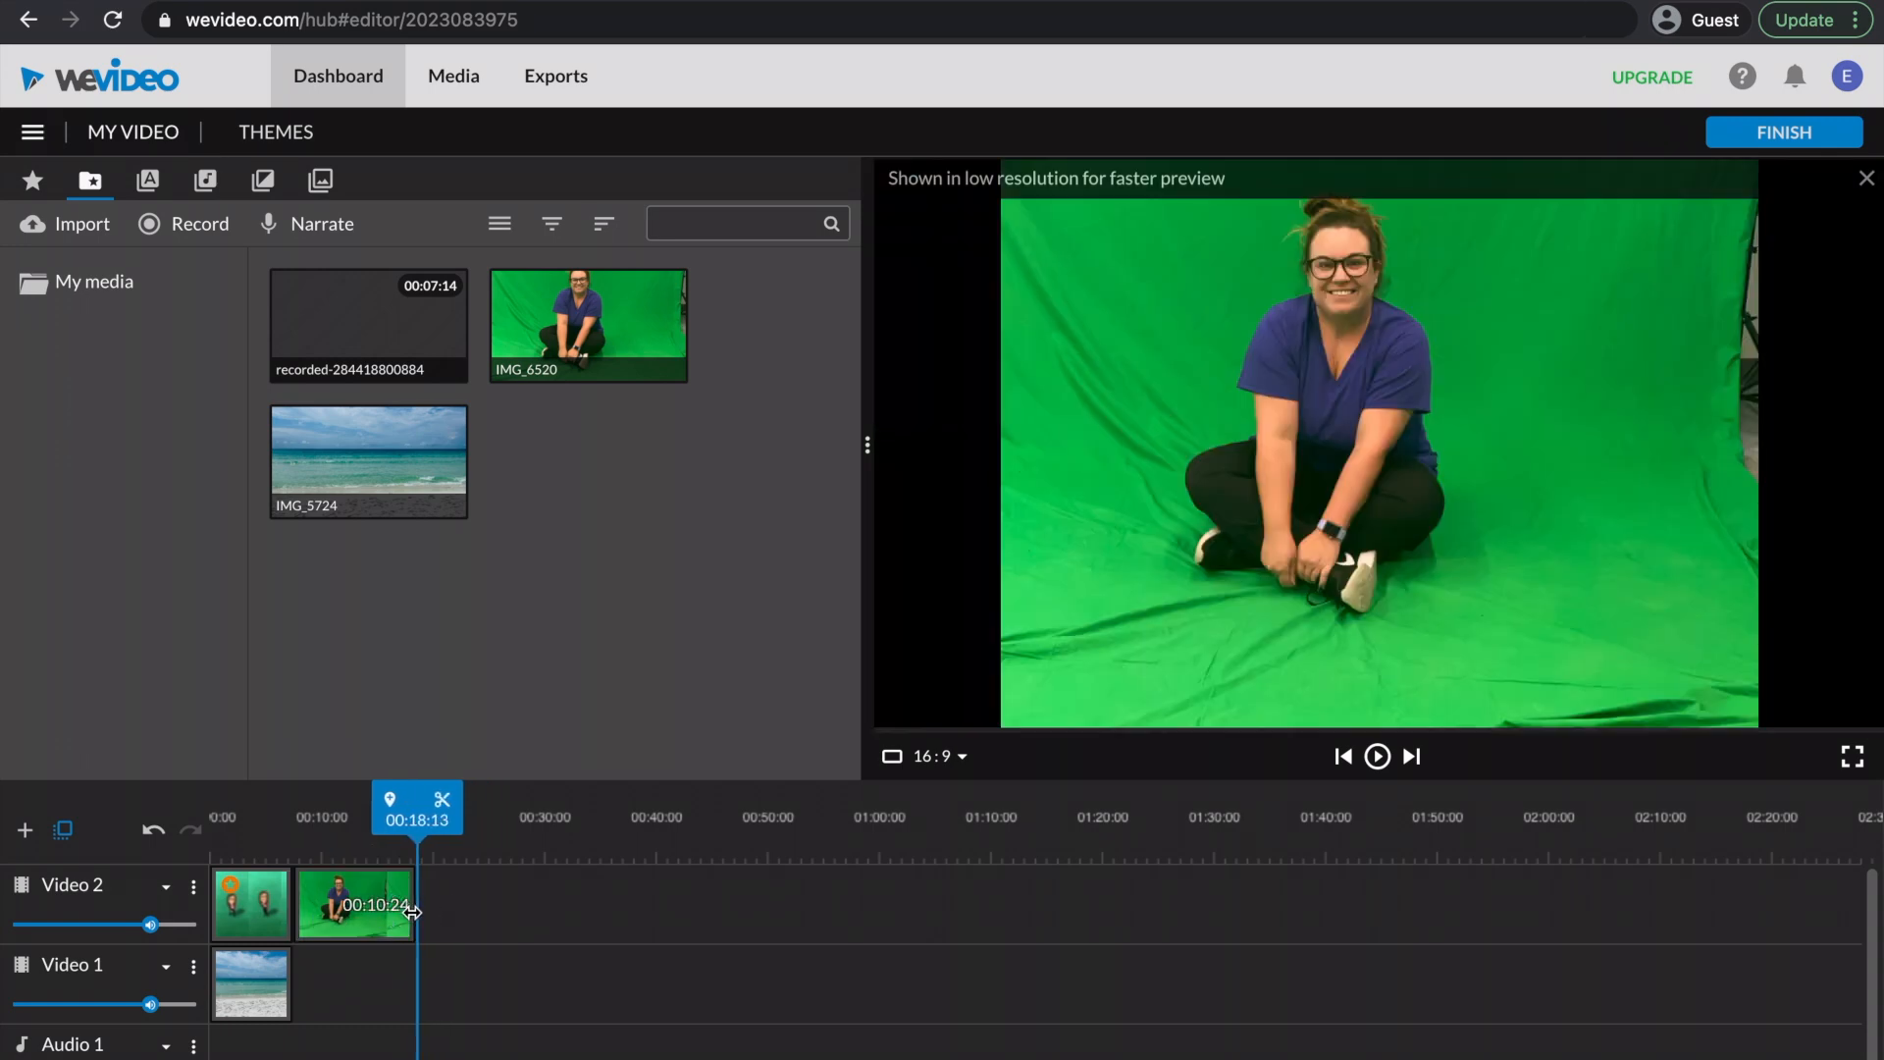
pyautogui.doubleClick(357, 916)
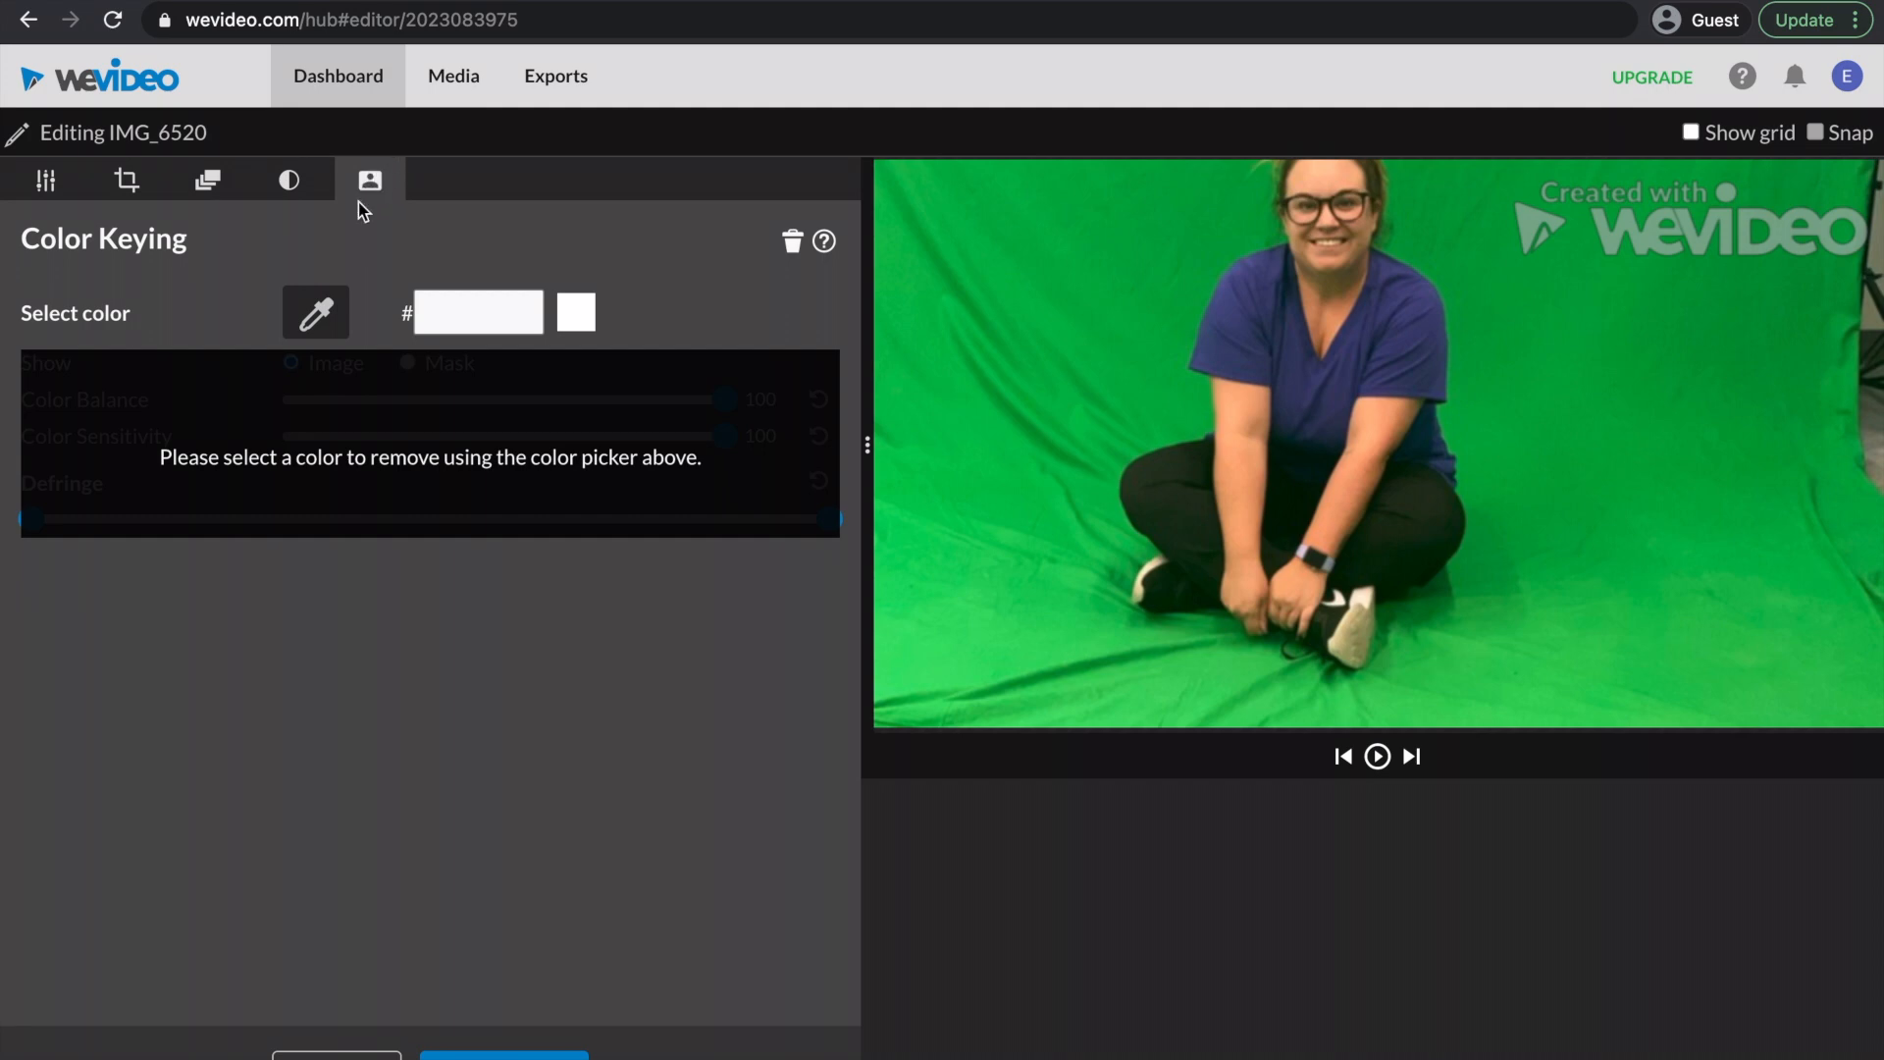
pyautogui.click(316, 316)
pyautogui.click(1037, 305)
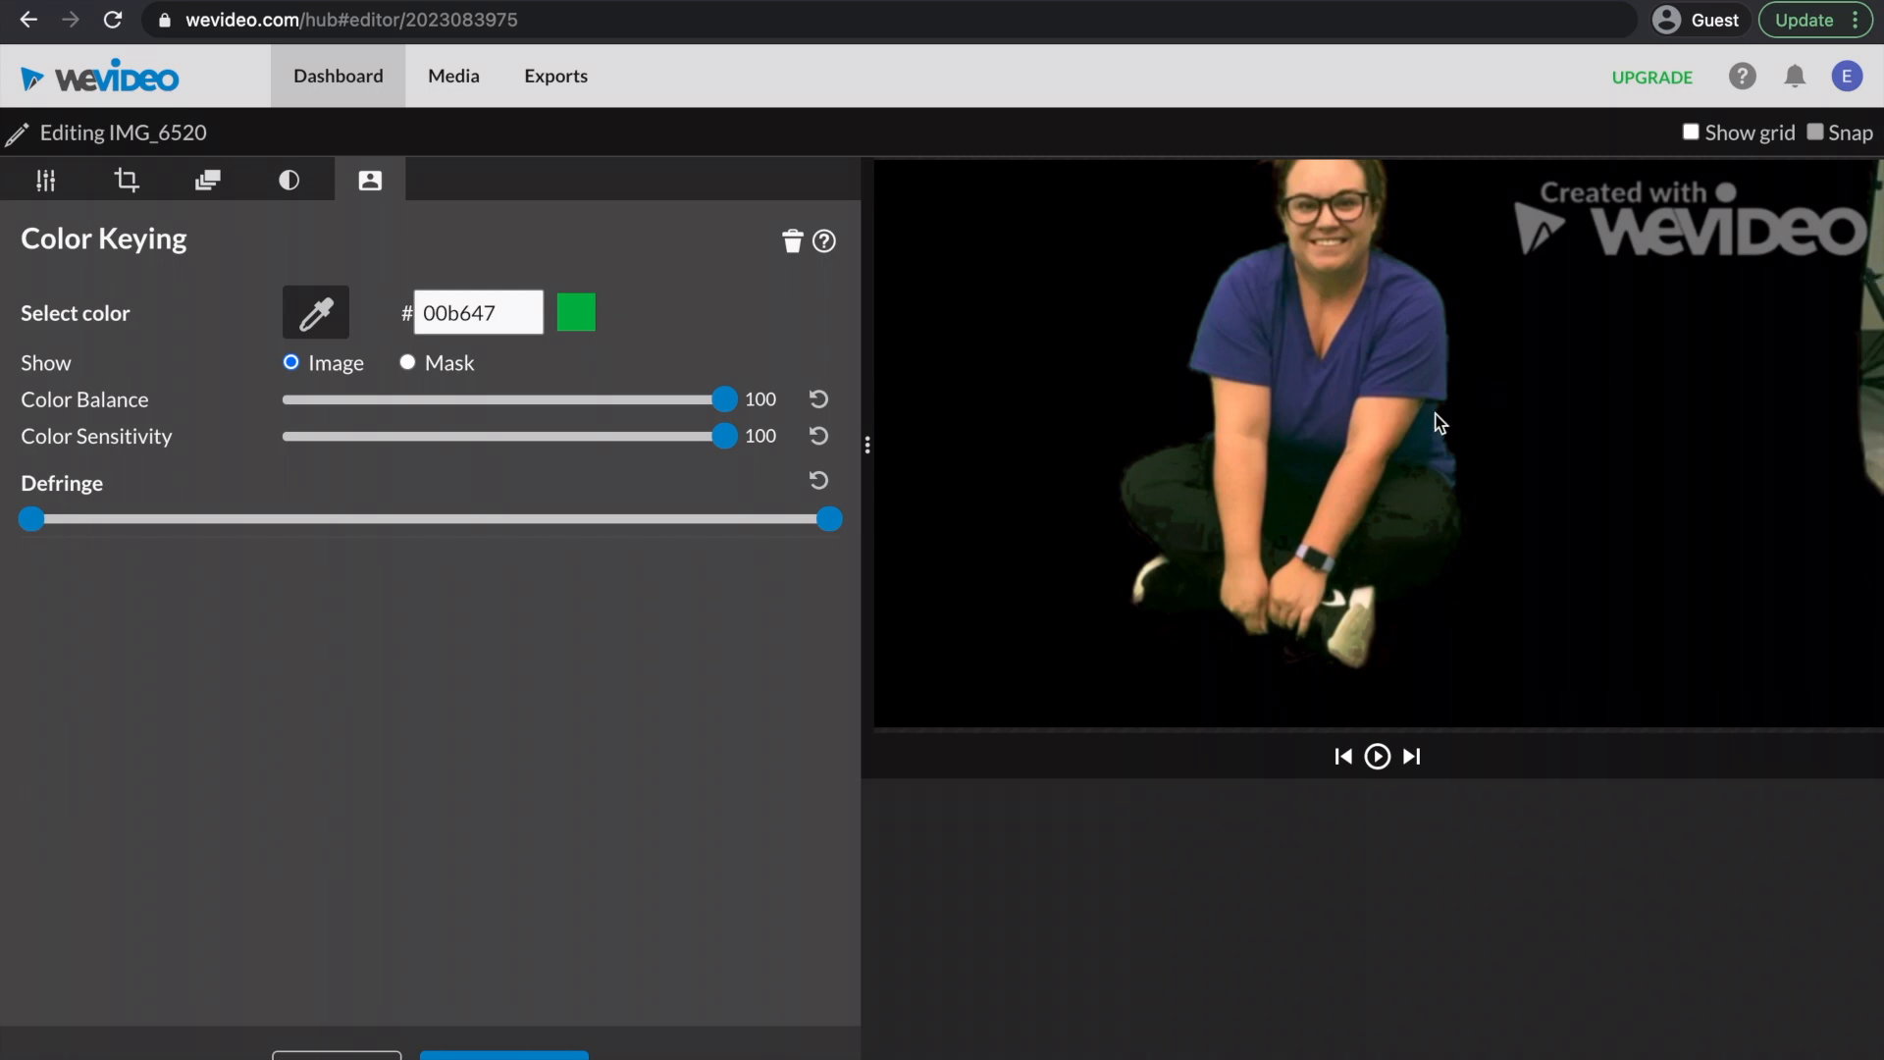
# Crop IMG_6520 horizontally by 225 on the left and 323 on the right, and save the changes.
pyautogui.click(136, 184)
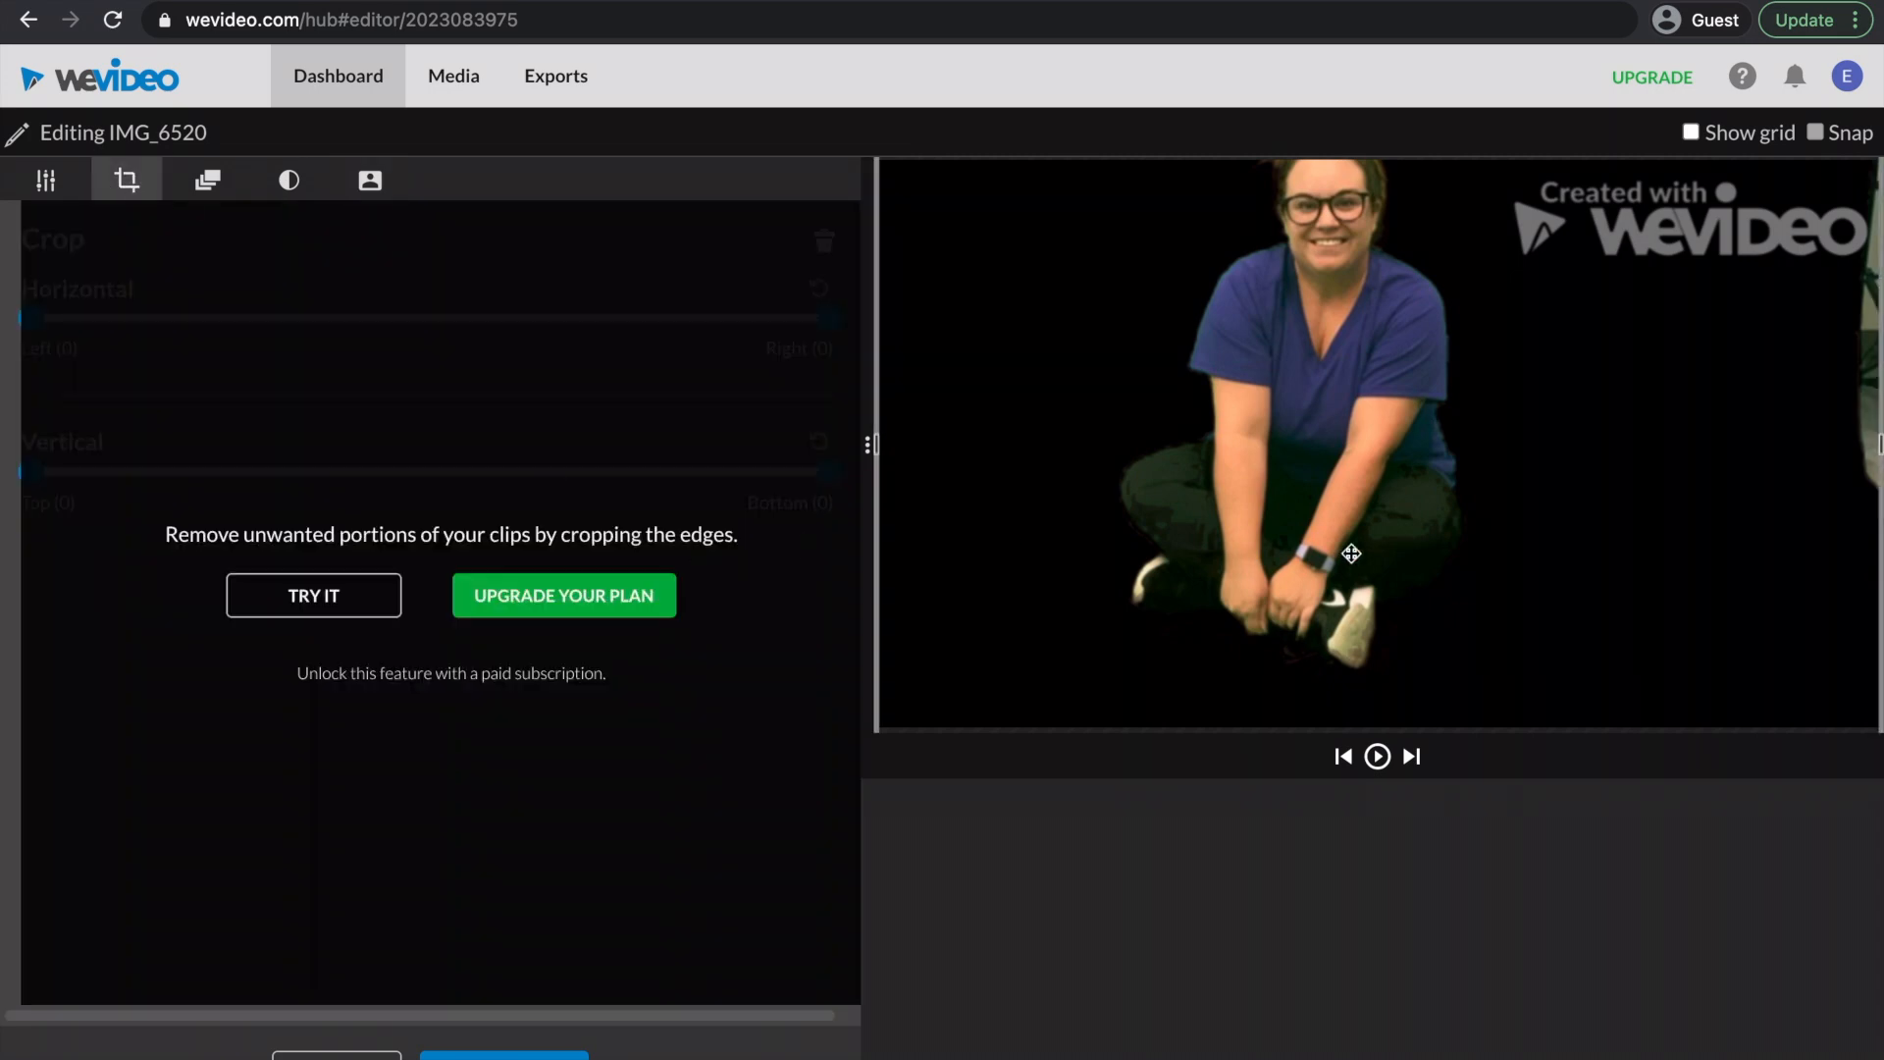
pyautogui.moveTo(1878, 444); pyautogui.dragTo(1800, 446)
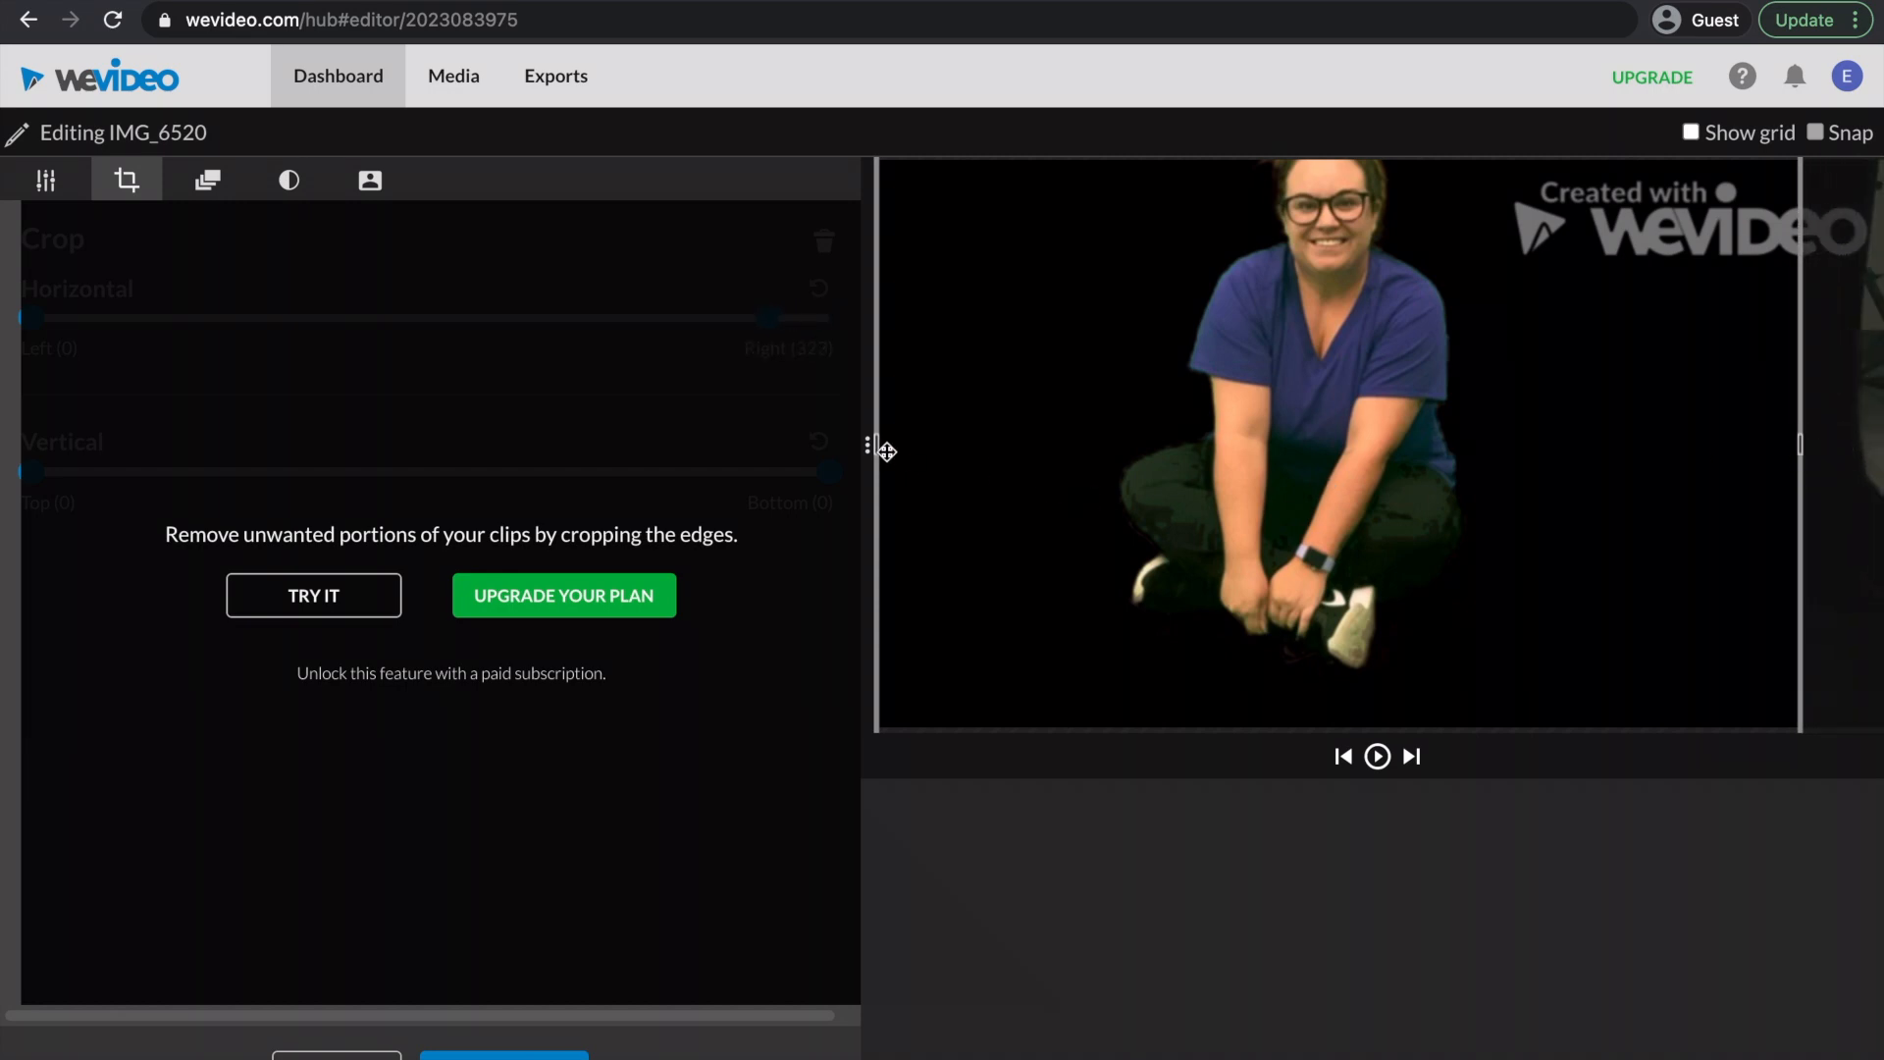
pyautogui.moveTo(875, 444); pyautogui.dragTo(934, 444)
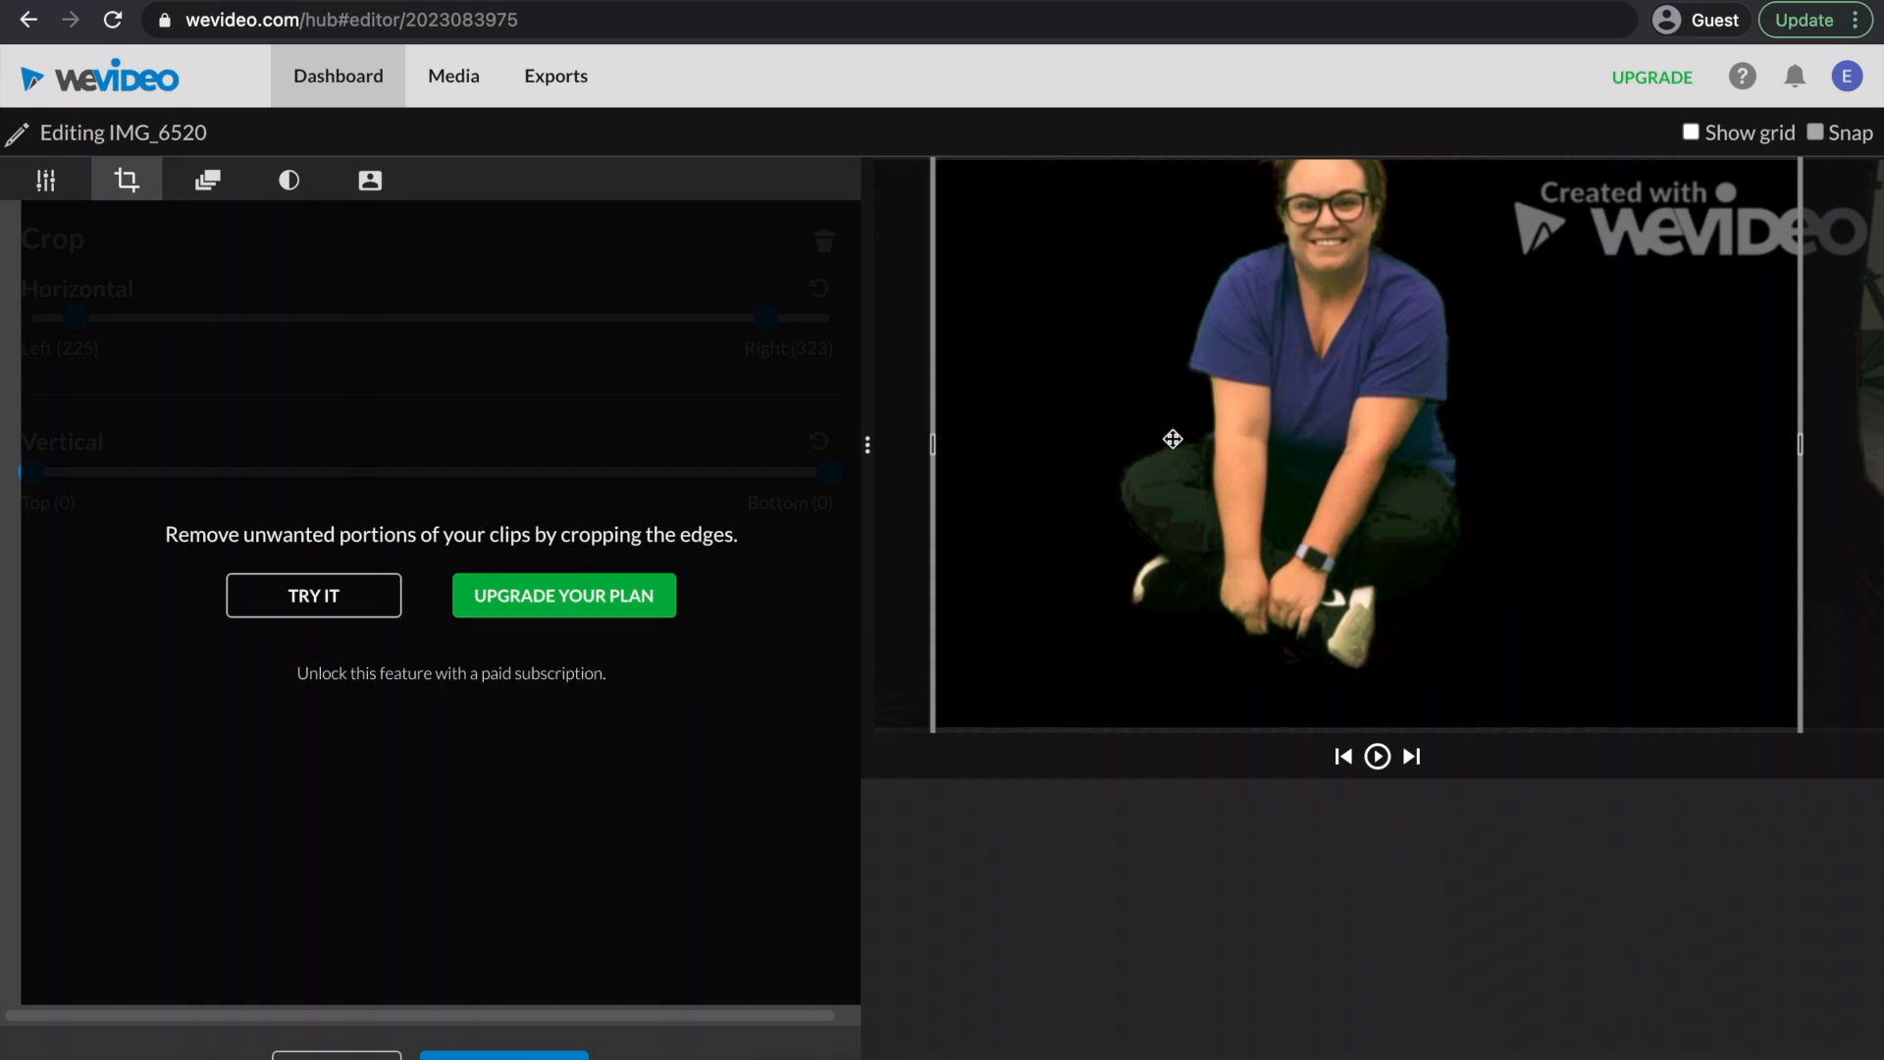
pyautogui.click(306, 595)
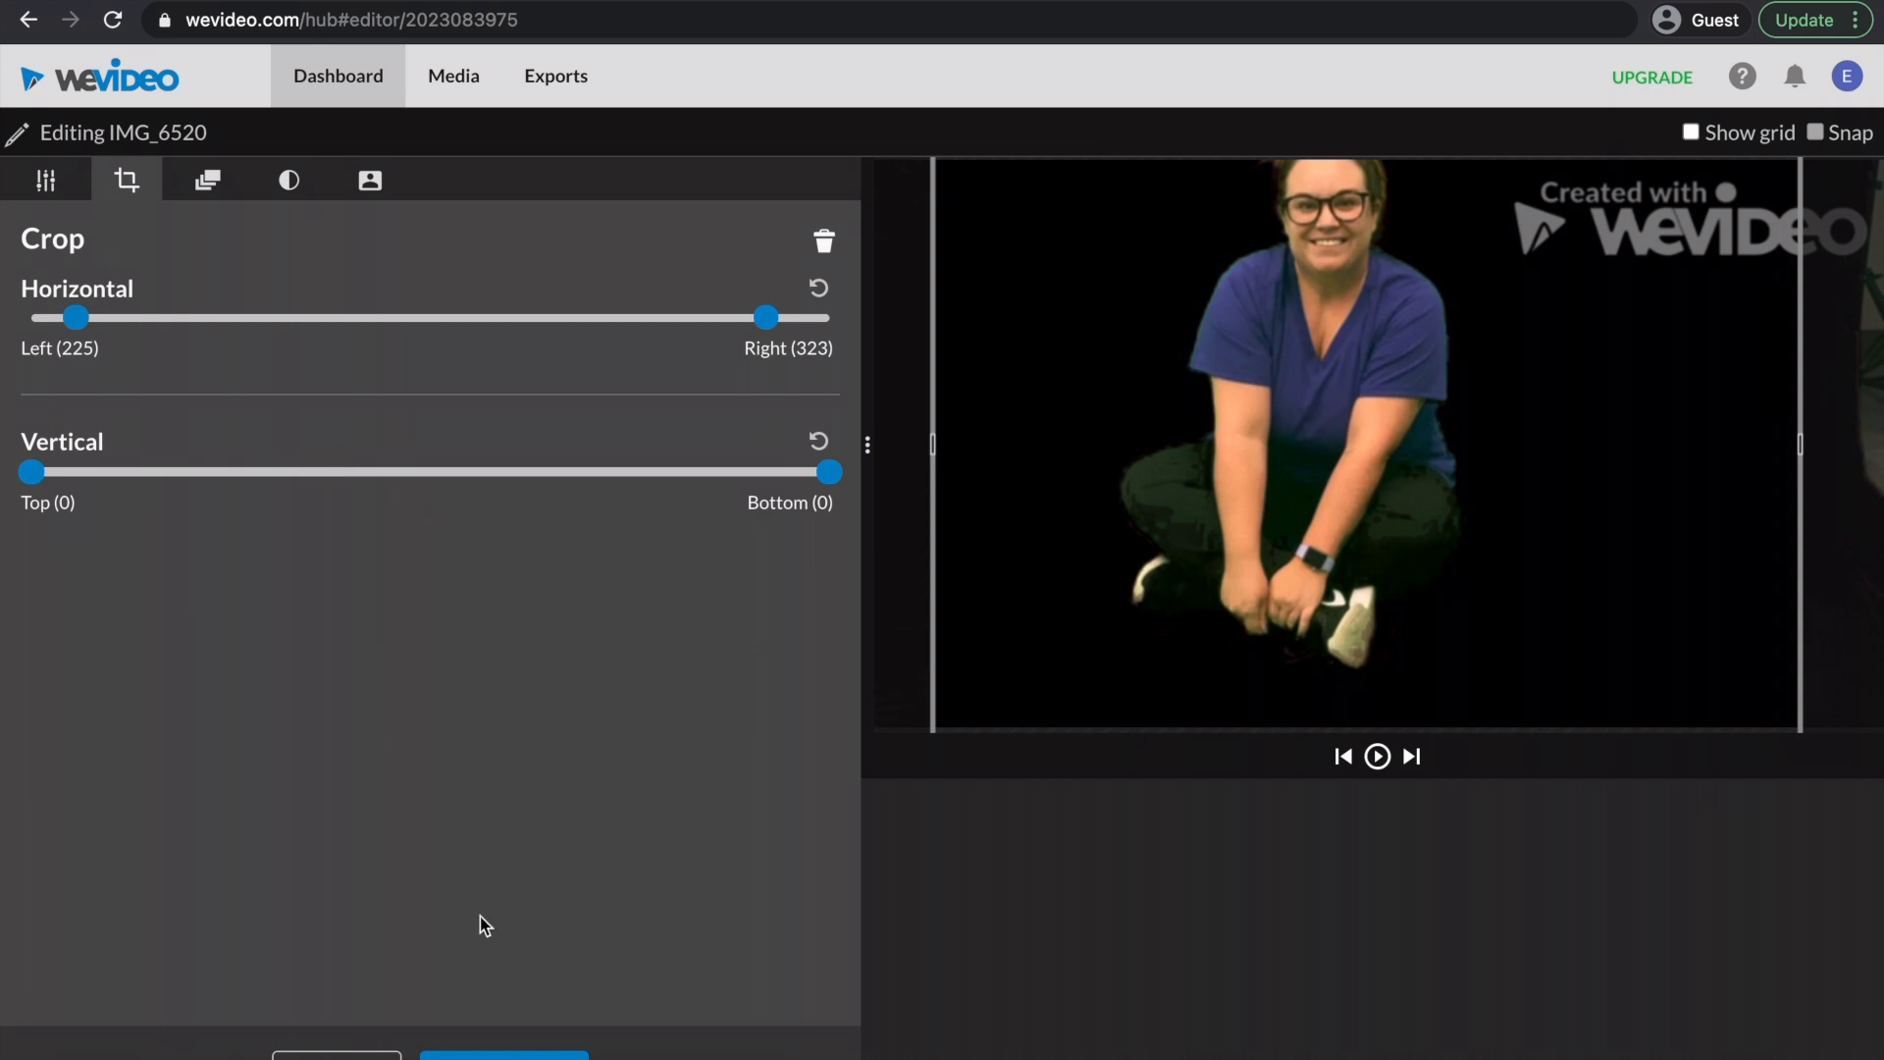
pyautogui.click(505, 1056)
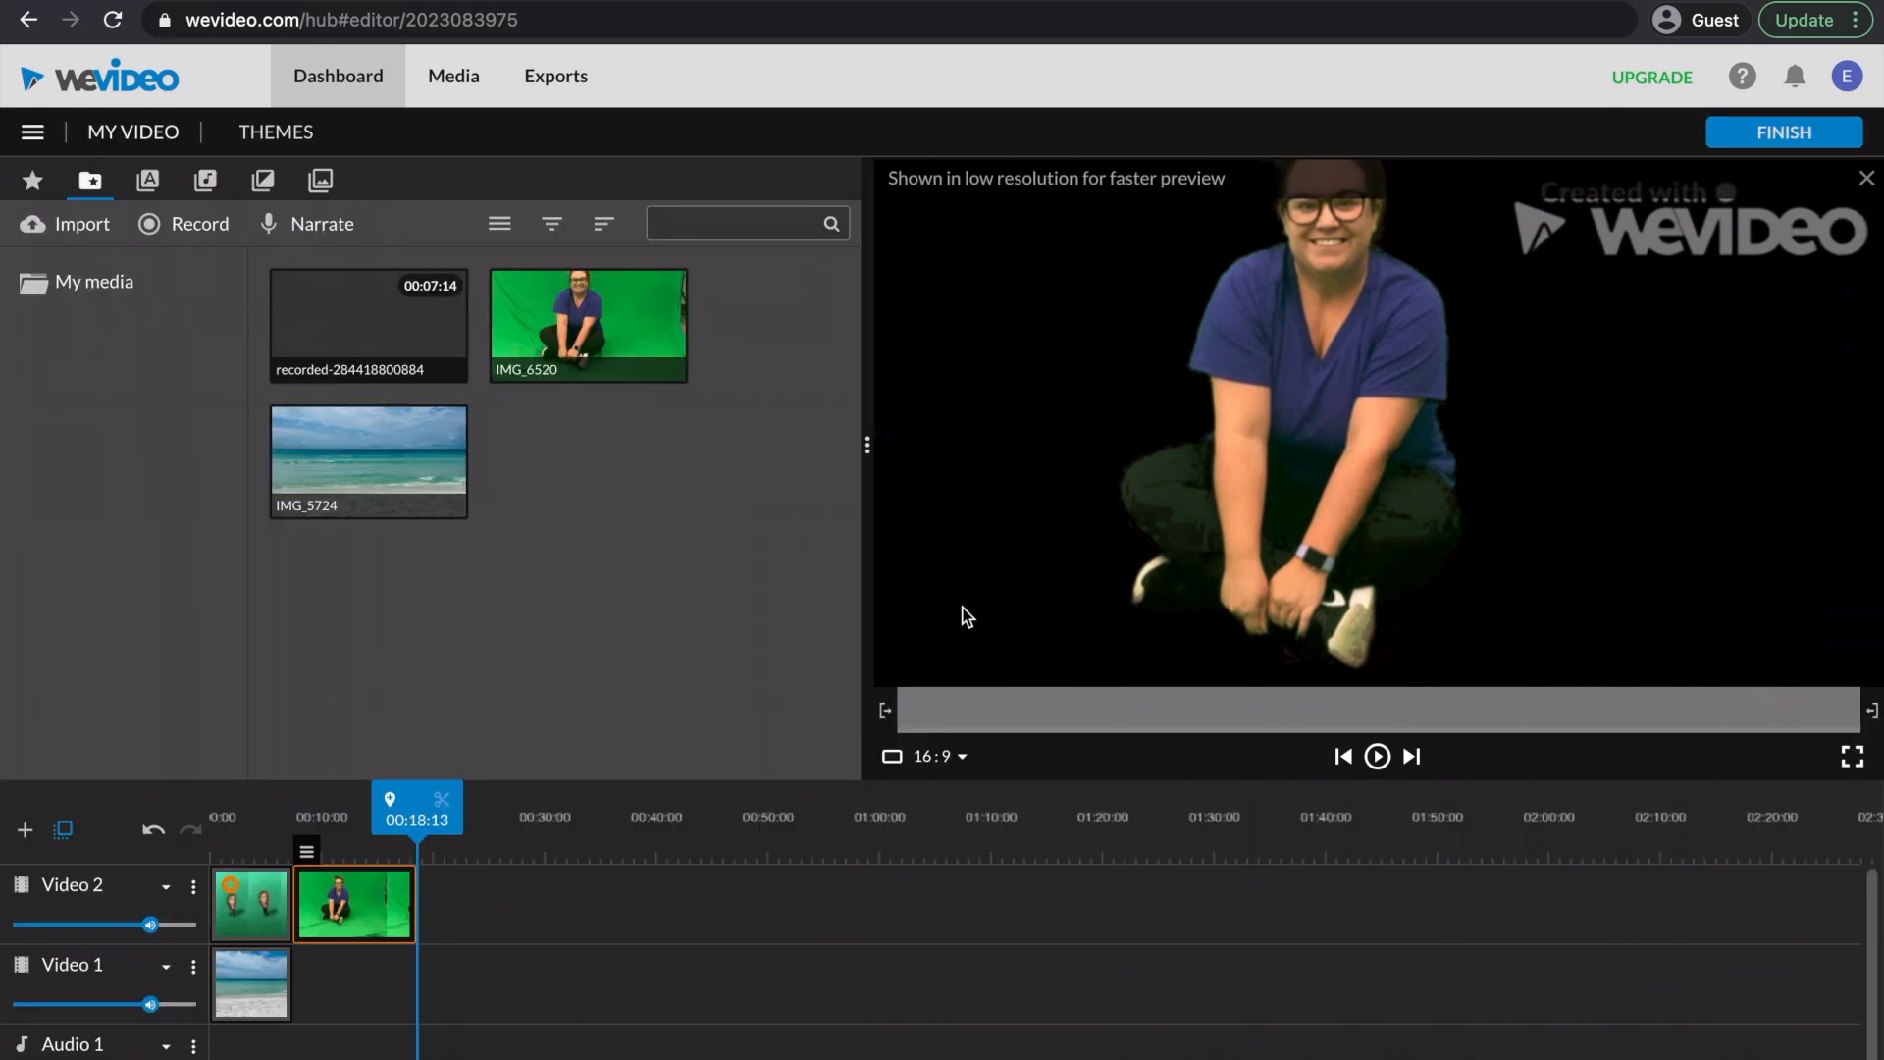
# Reopen IMG_6520 for editing and reduce its Transform scale to 0.82.
pyautogui.doubleClick(341, 927)
pyautogui.click(47, 194)
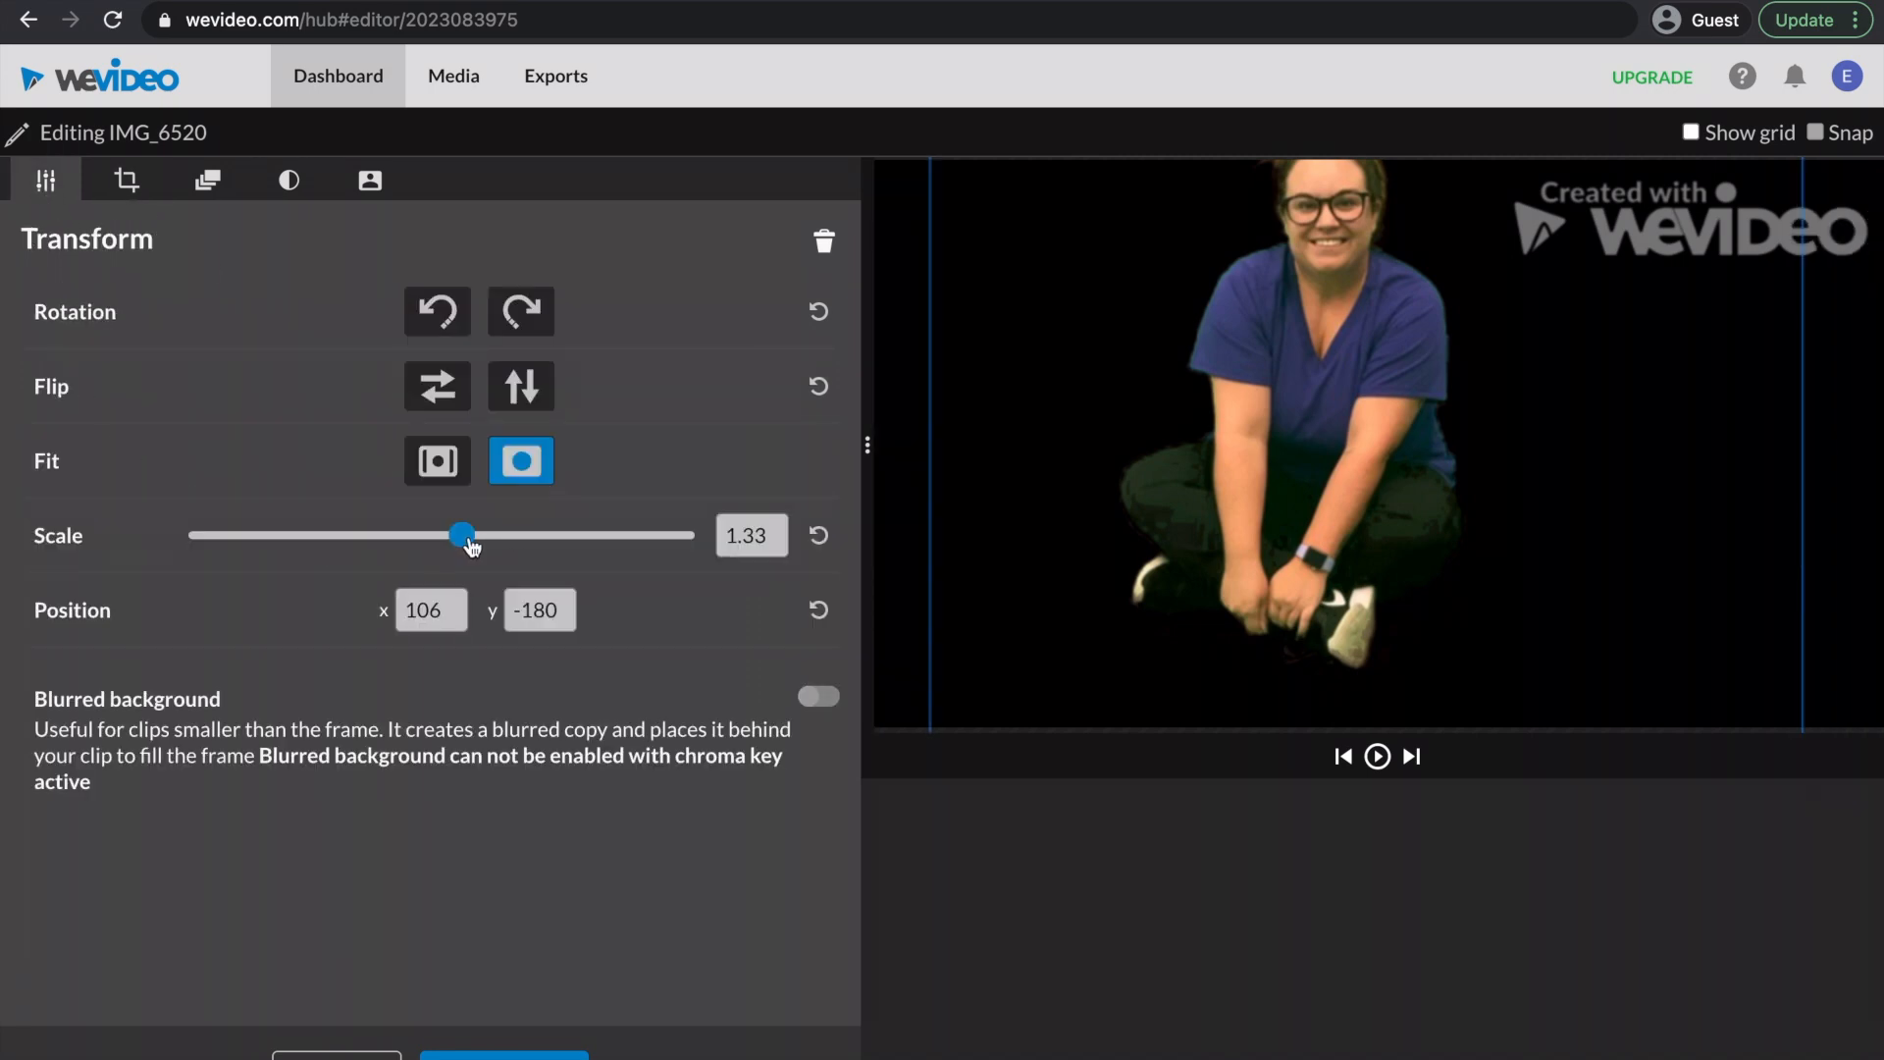
pyautogui.moveTo(465, 549); pyautogui.dragTo(400, 542)
# Rotate the IMG_6520 image a quarter turn clockwise, and rotate it back upright.
pyautogui.click(527, 322)
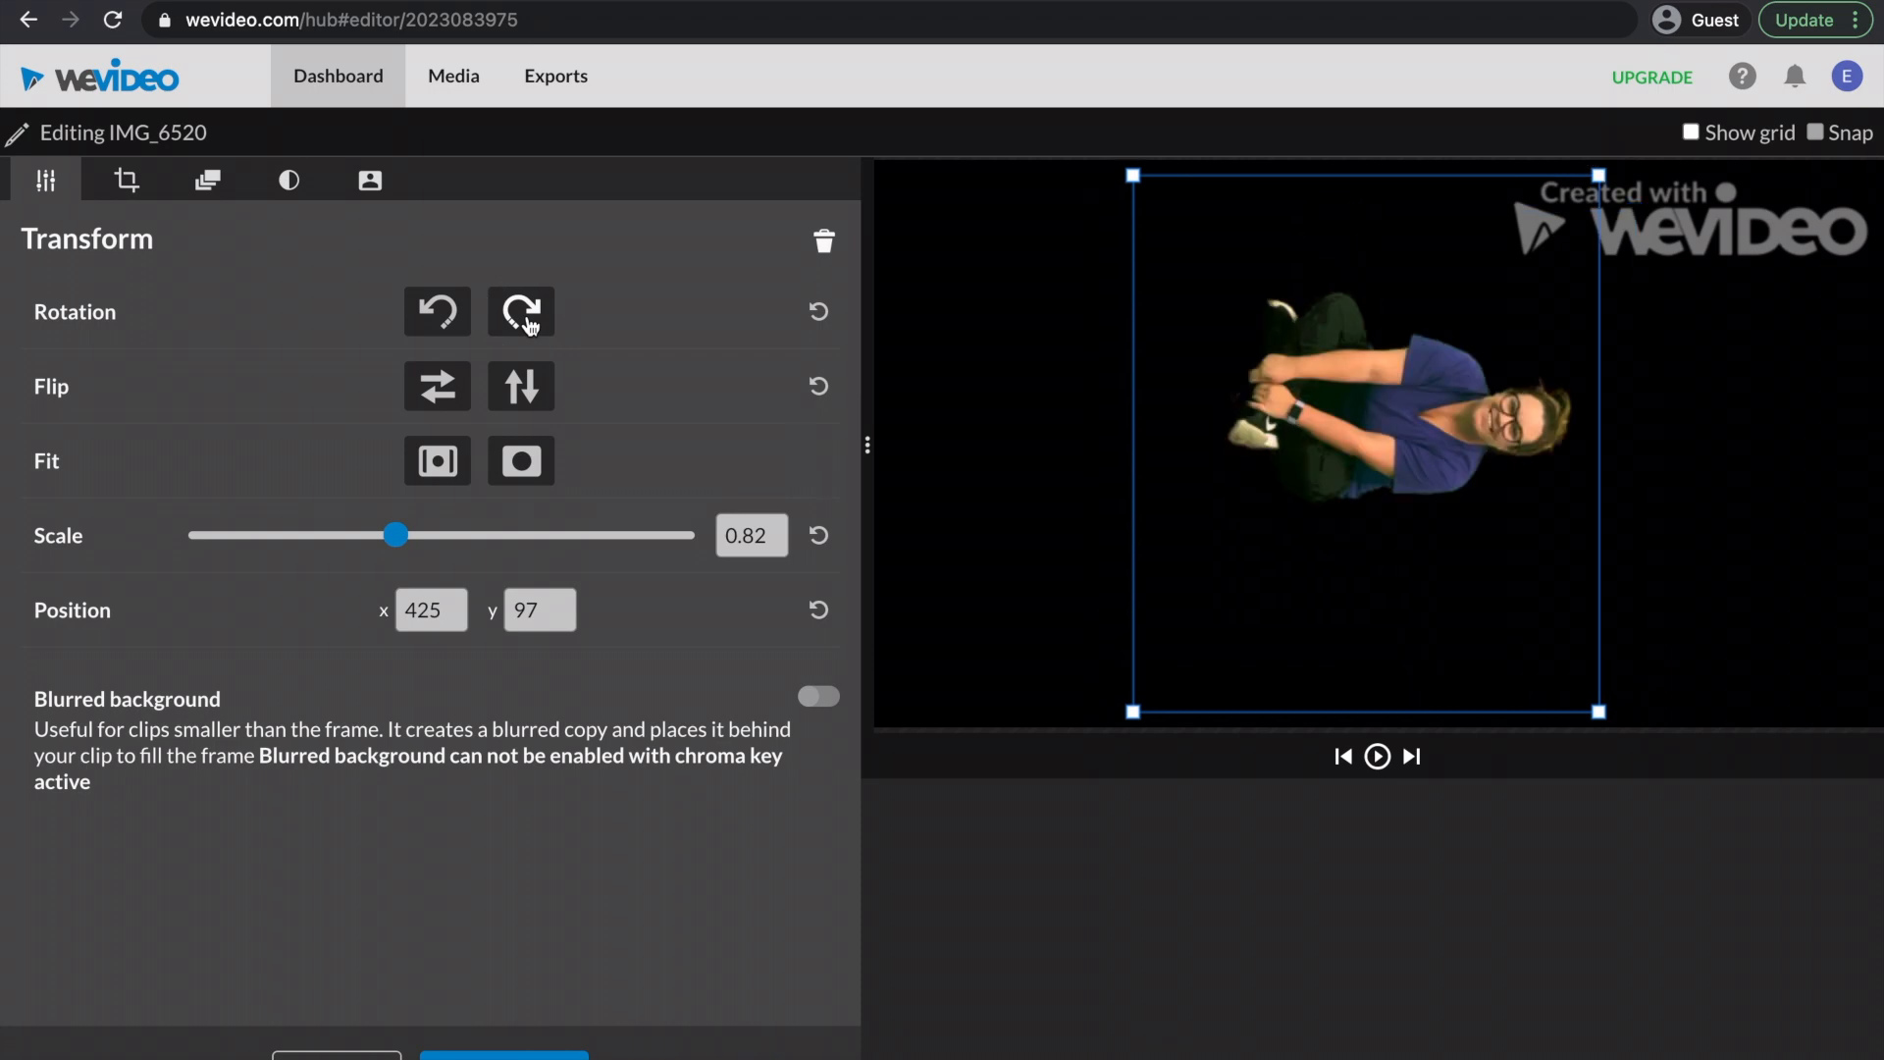
pyautogui.click(450, 324)
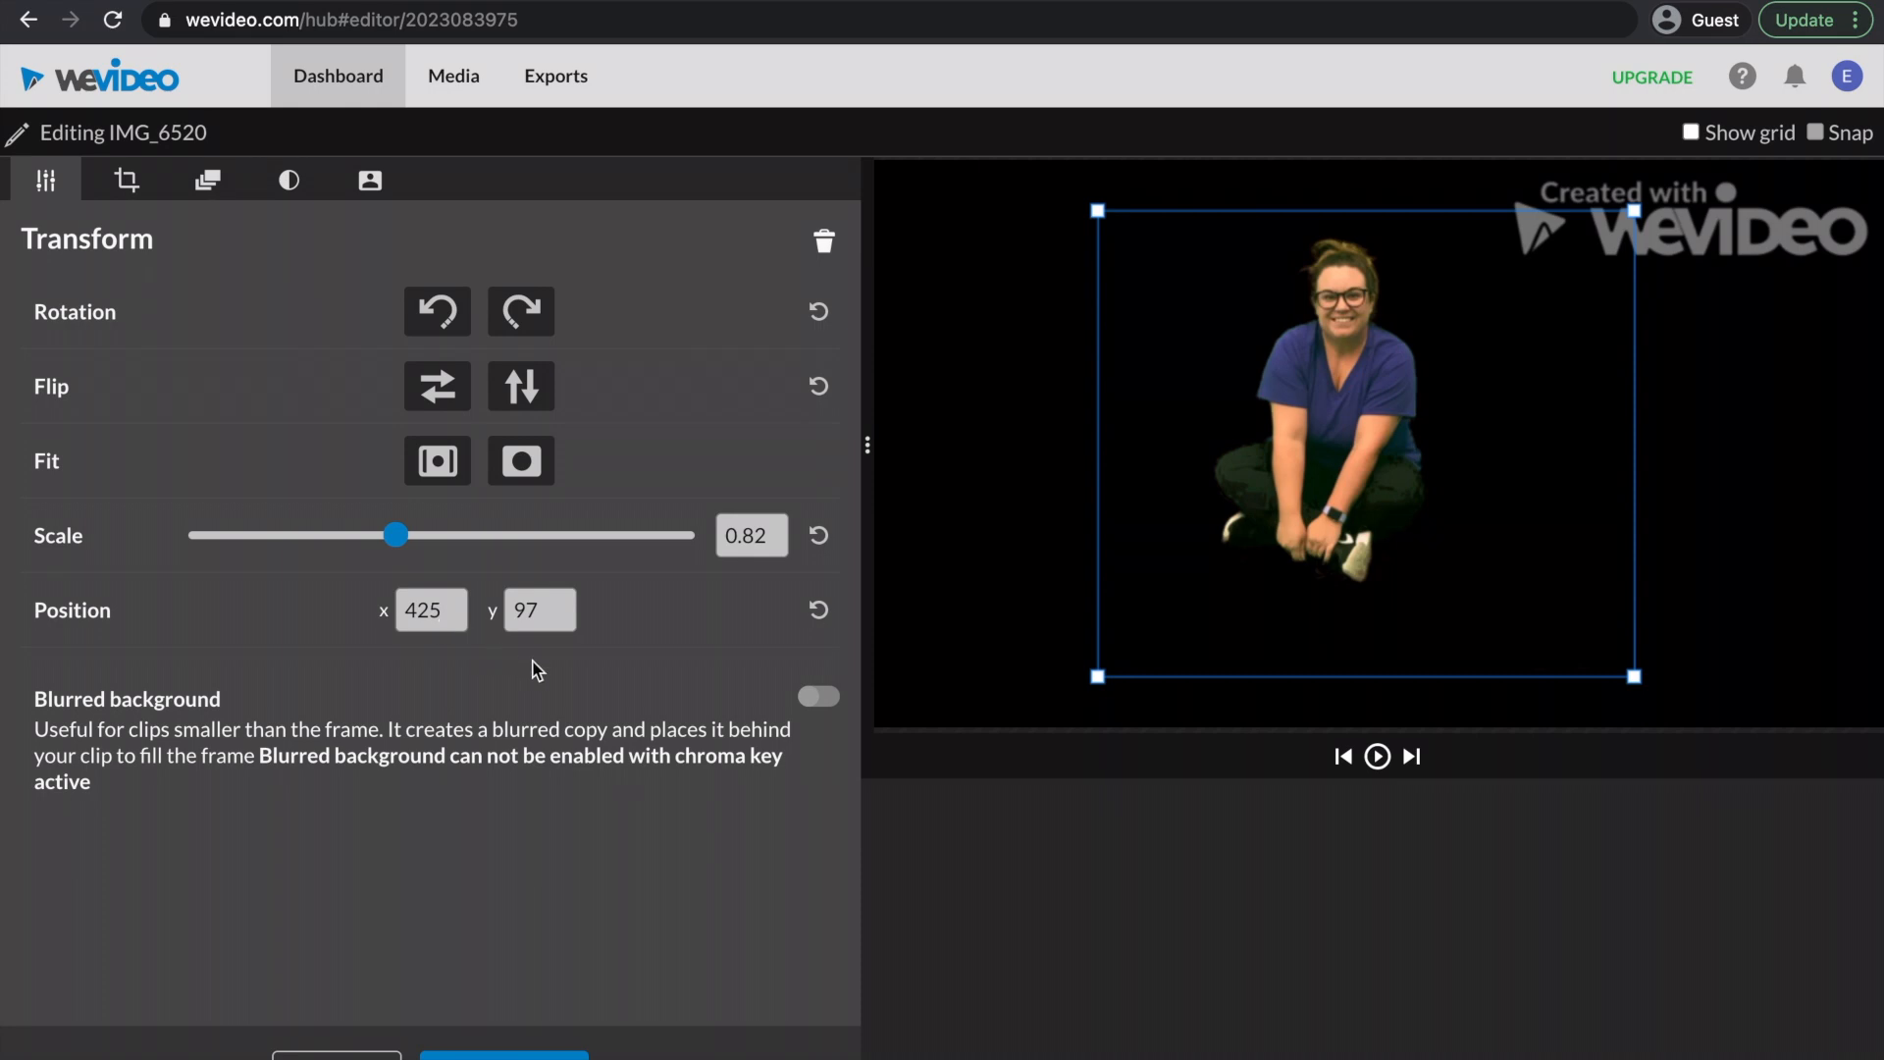
# Move IMG_6520 down in the frame by setting its vertical position to 300, and save the changes.
pyautogui.click(549, 608)
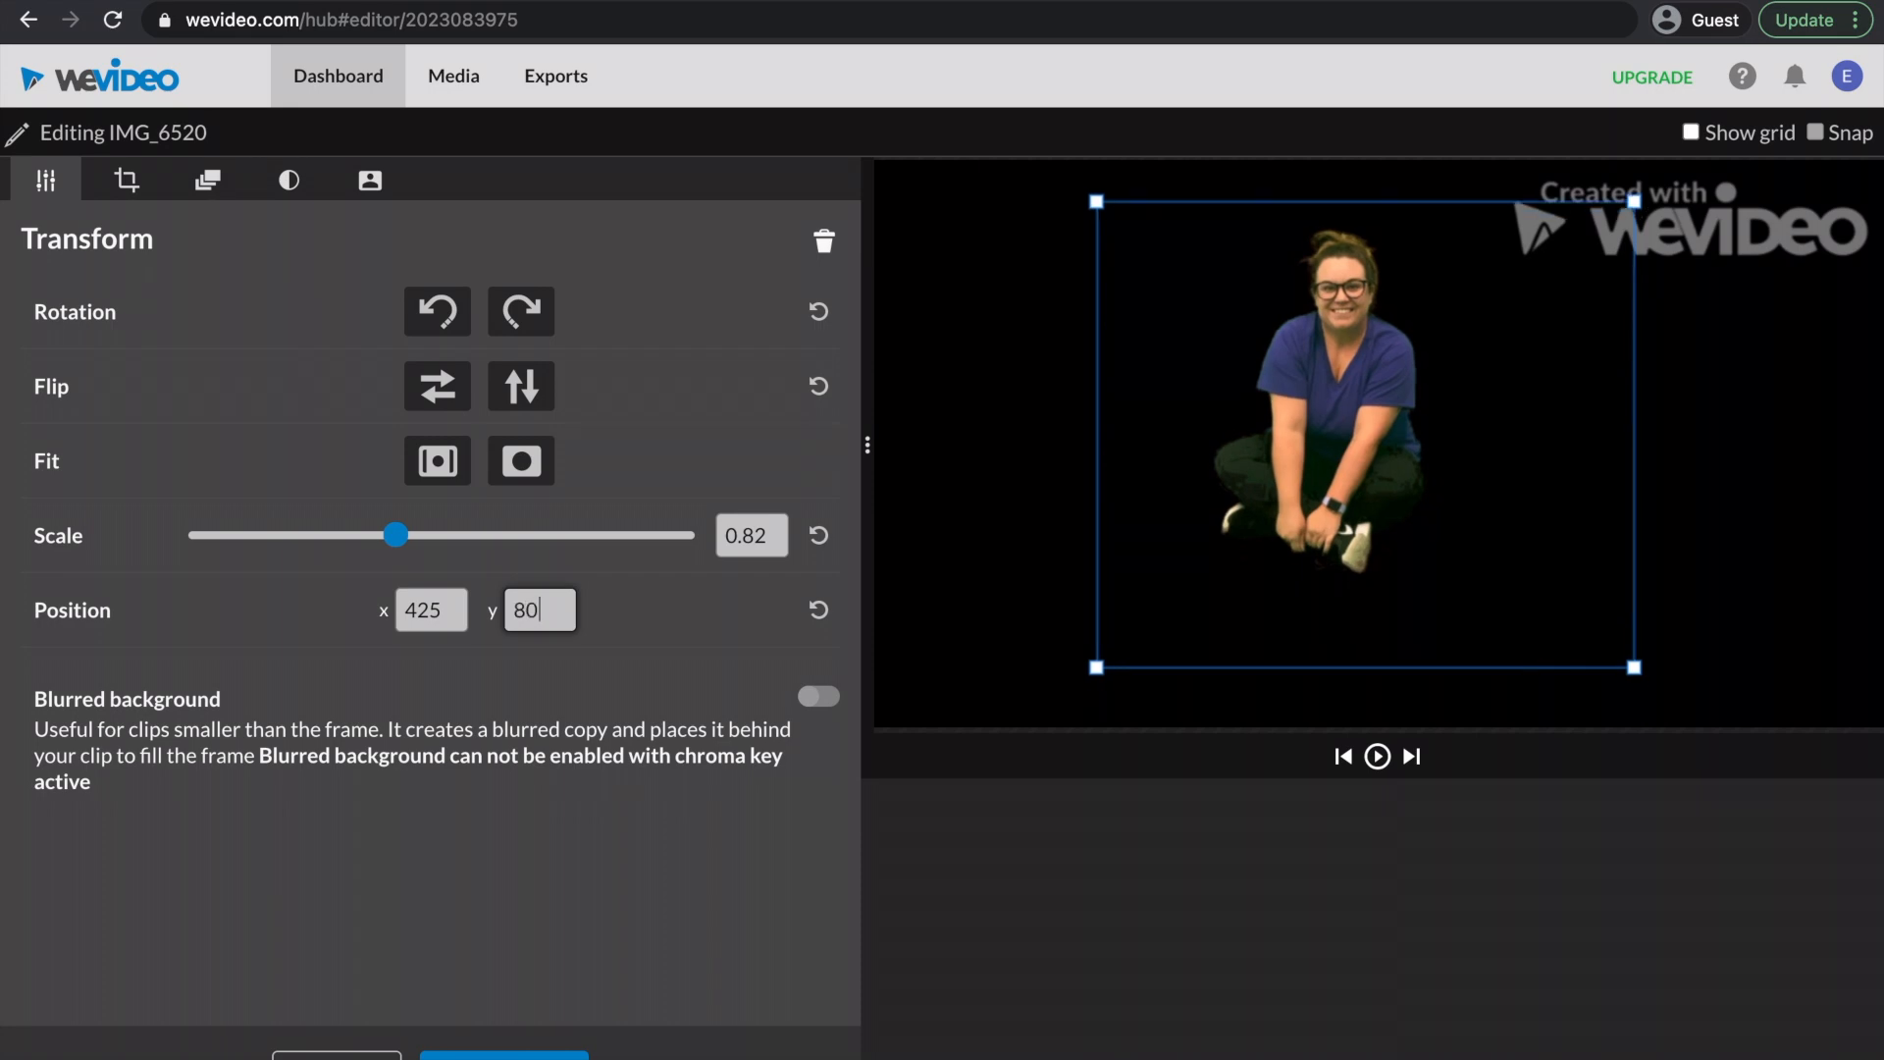
pyautogui.press('BackSpace')
pyautogui.press('BackSpace')
pyautogui.write('10')
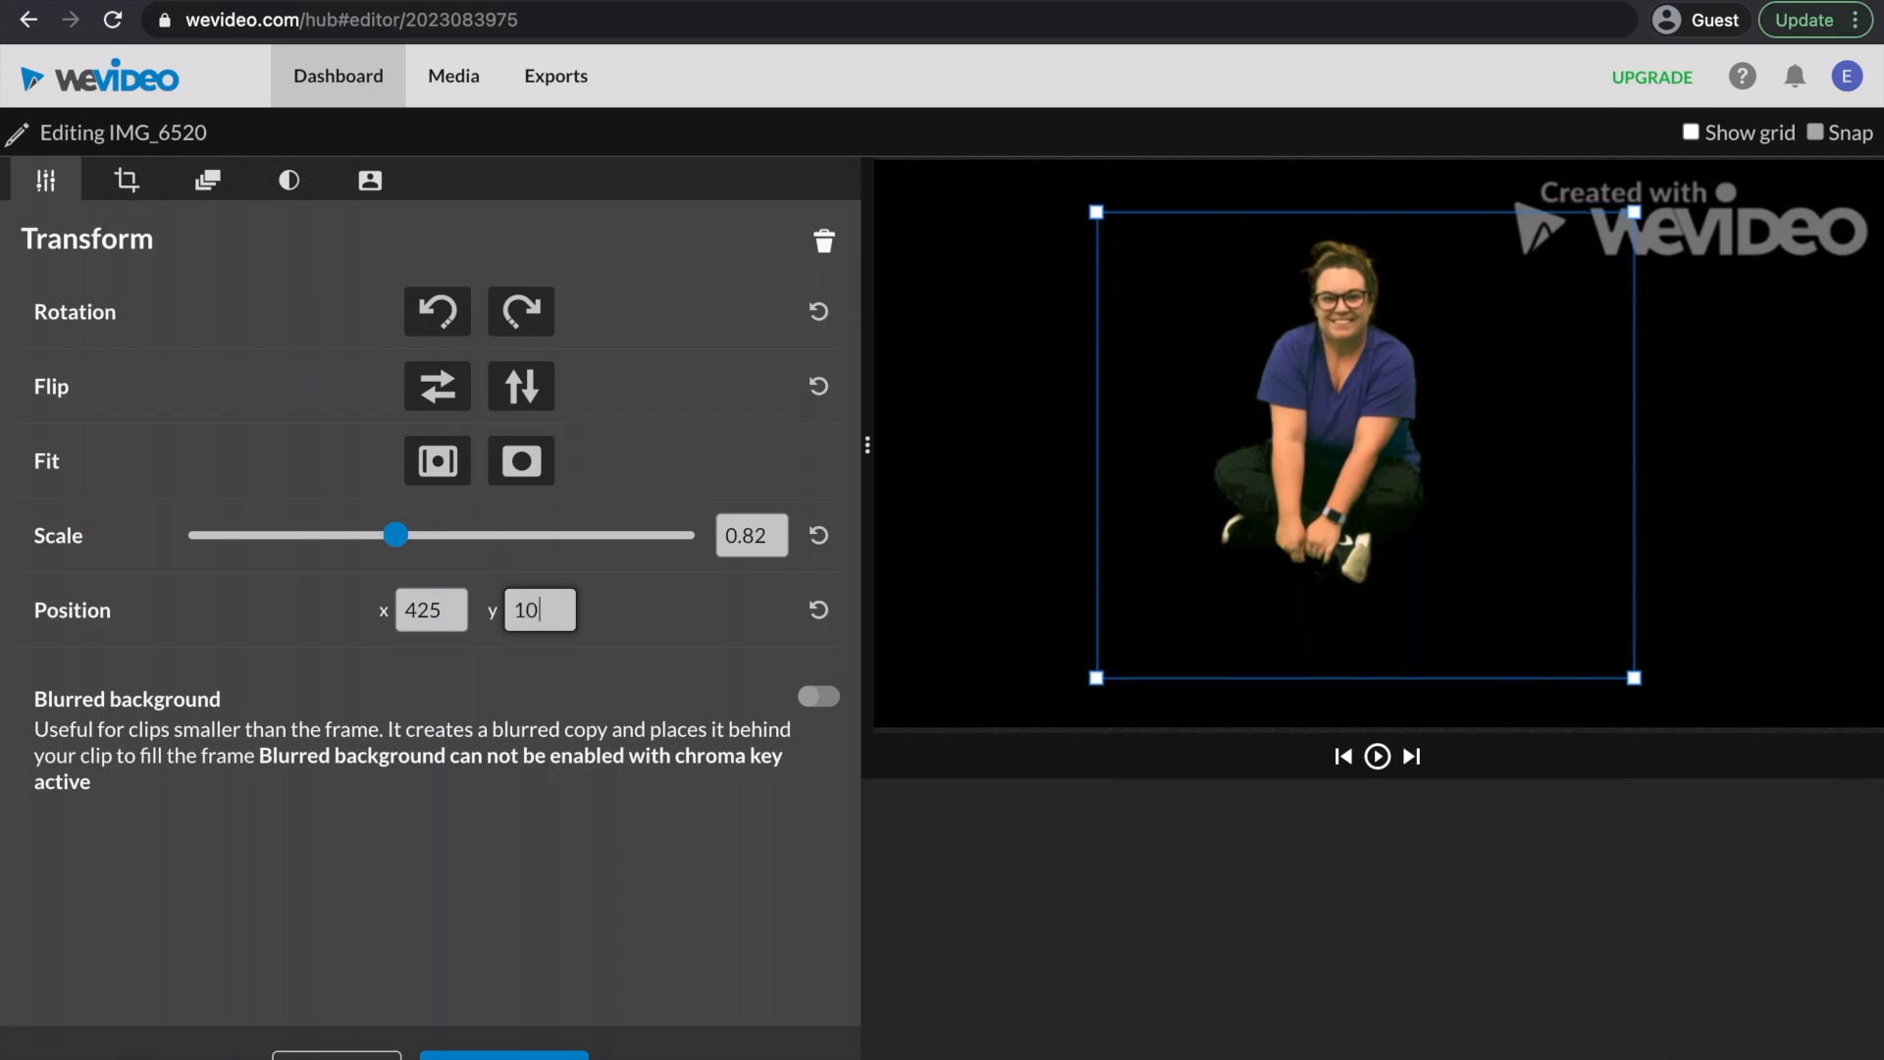
pyautogui.write('01')
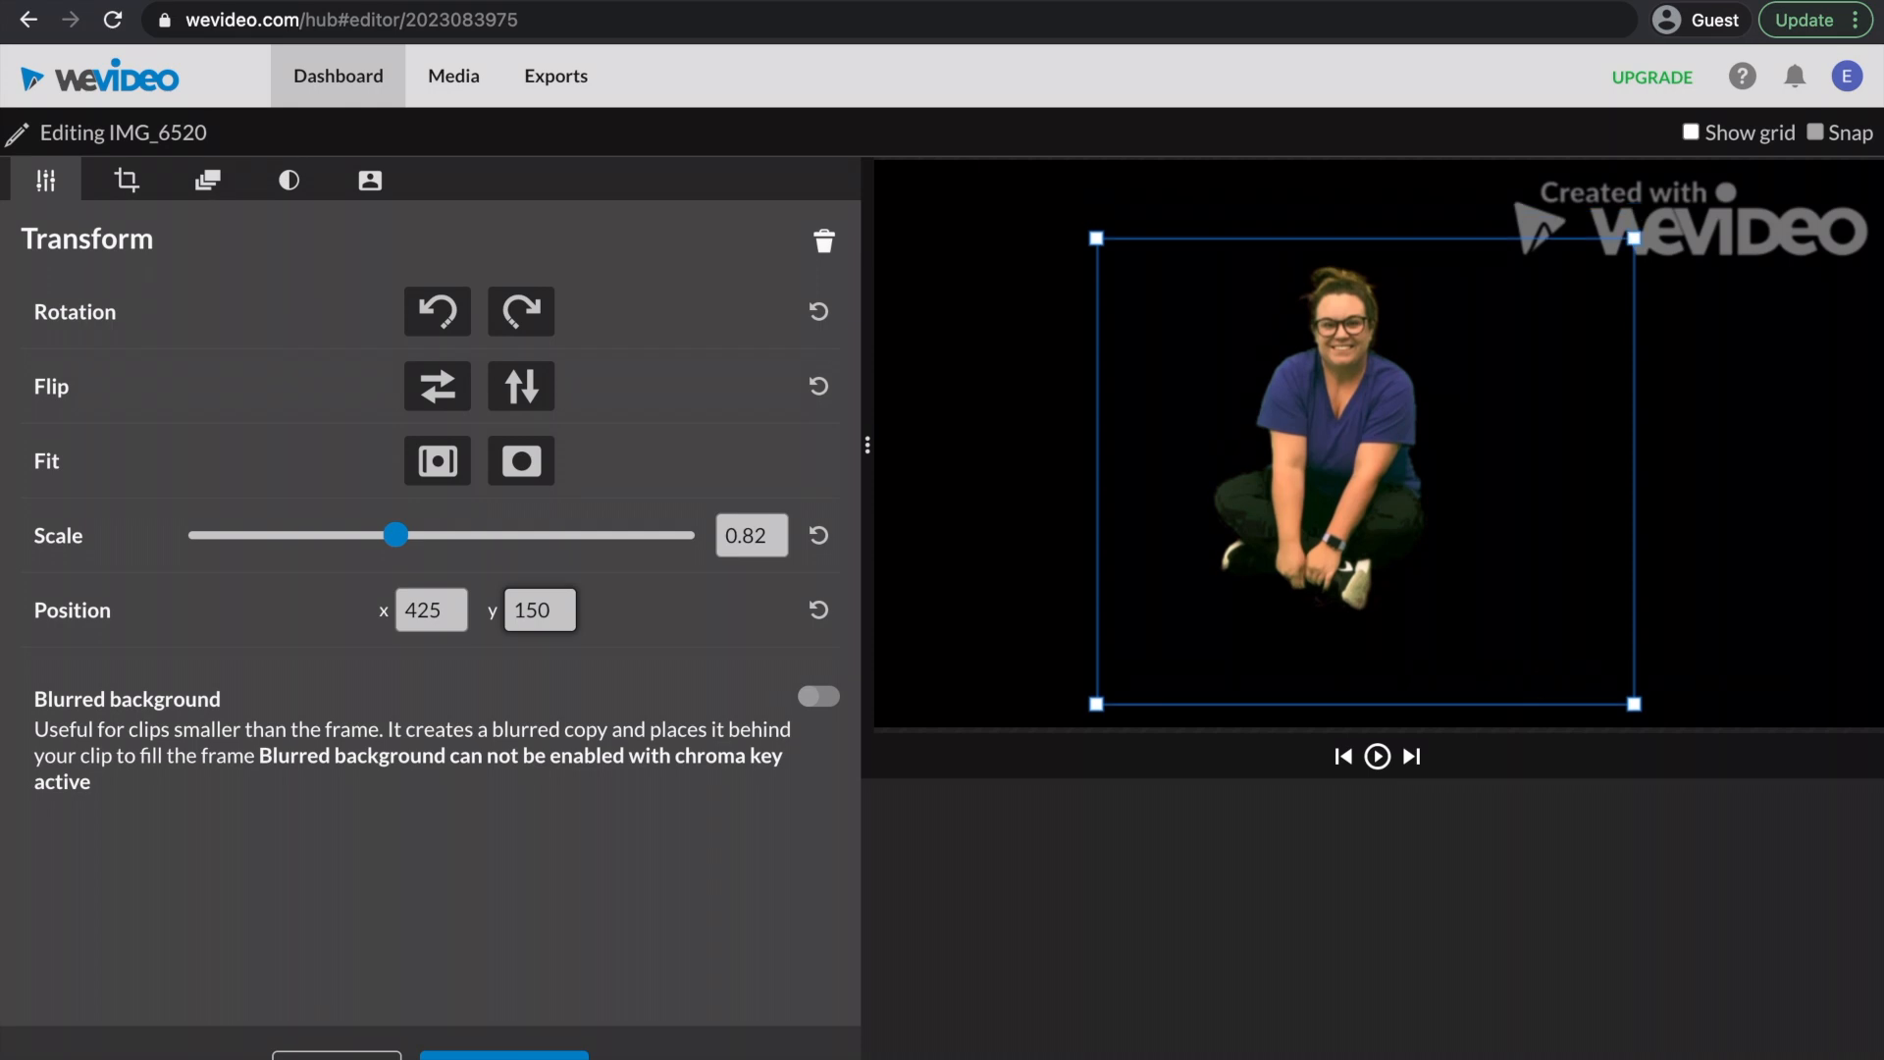
pyautogui.write('2')
pyautogui.press('BackSpace')
pyautogui.press('BackSpace')
pyautogui.press('BackSpace')
pyautogui.write('300')
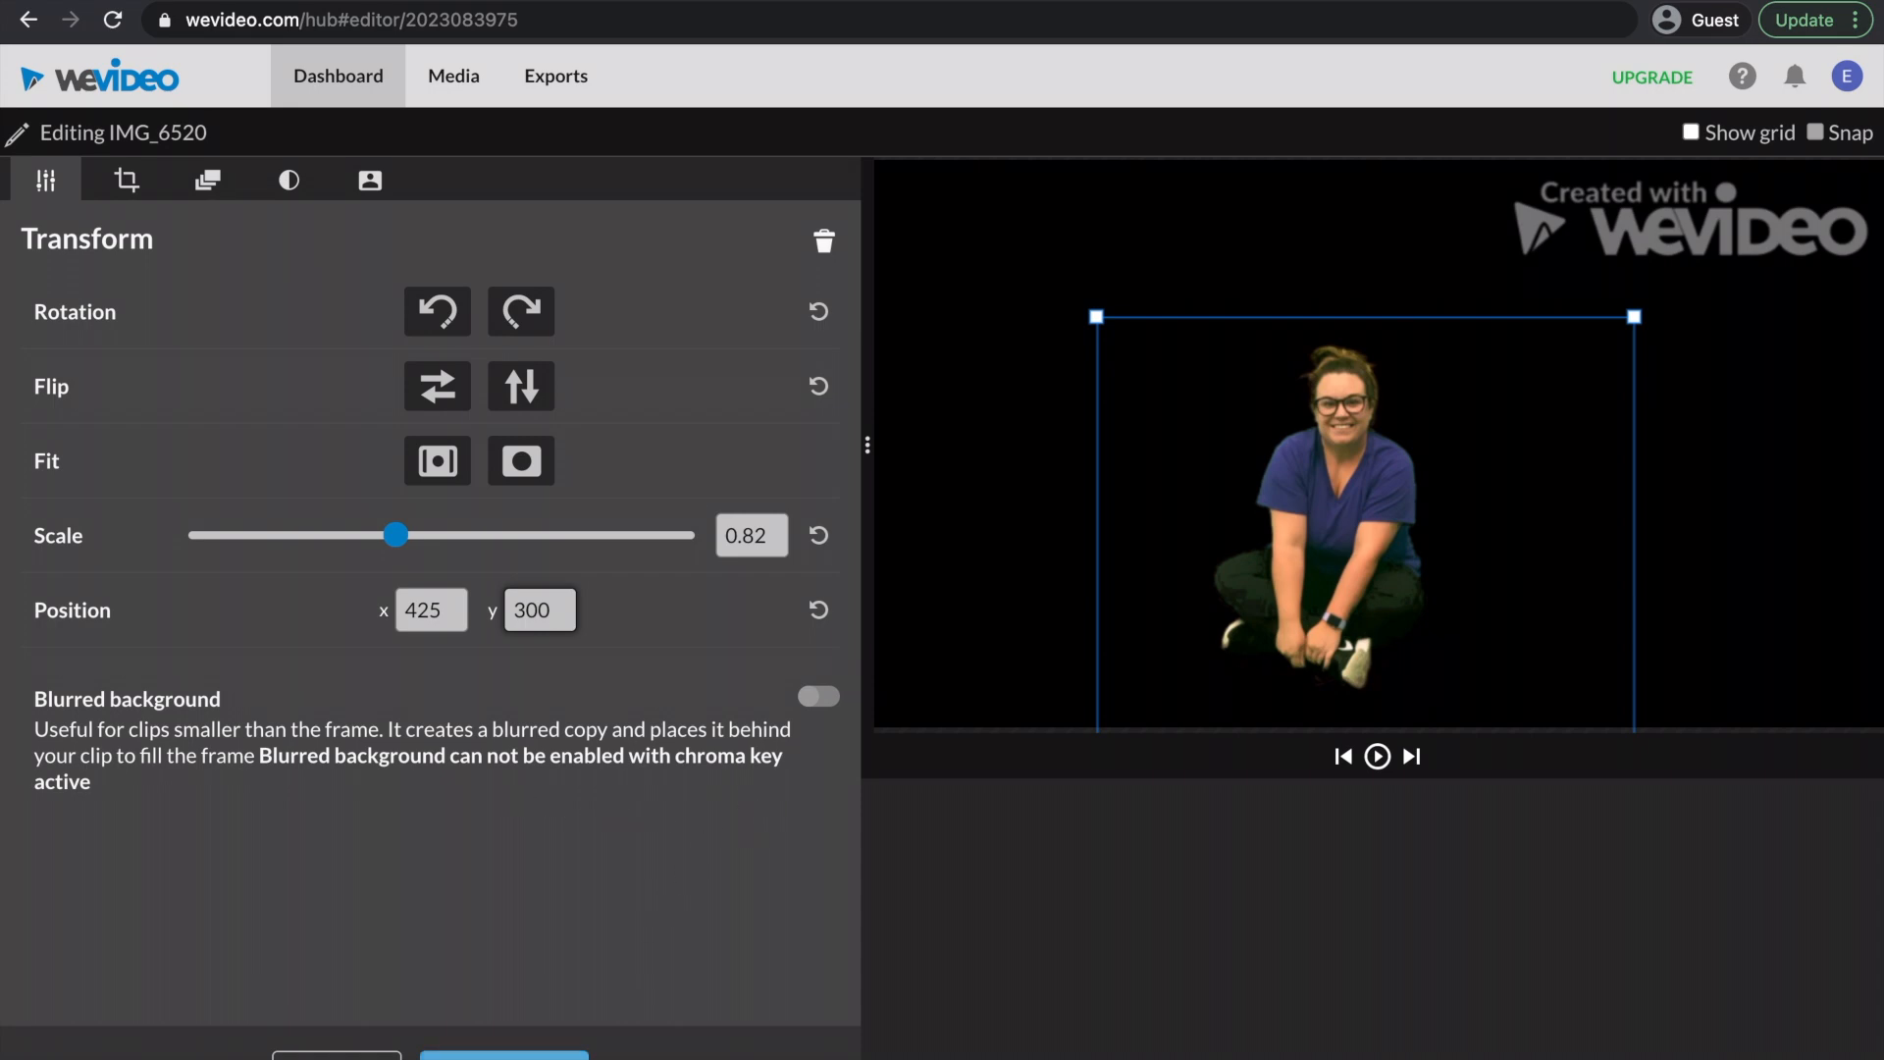
pyautogui.click(504, 1056)
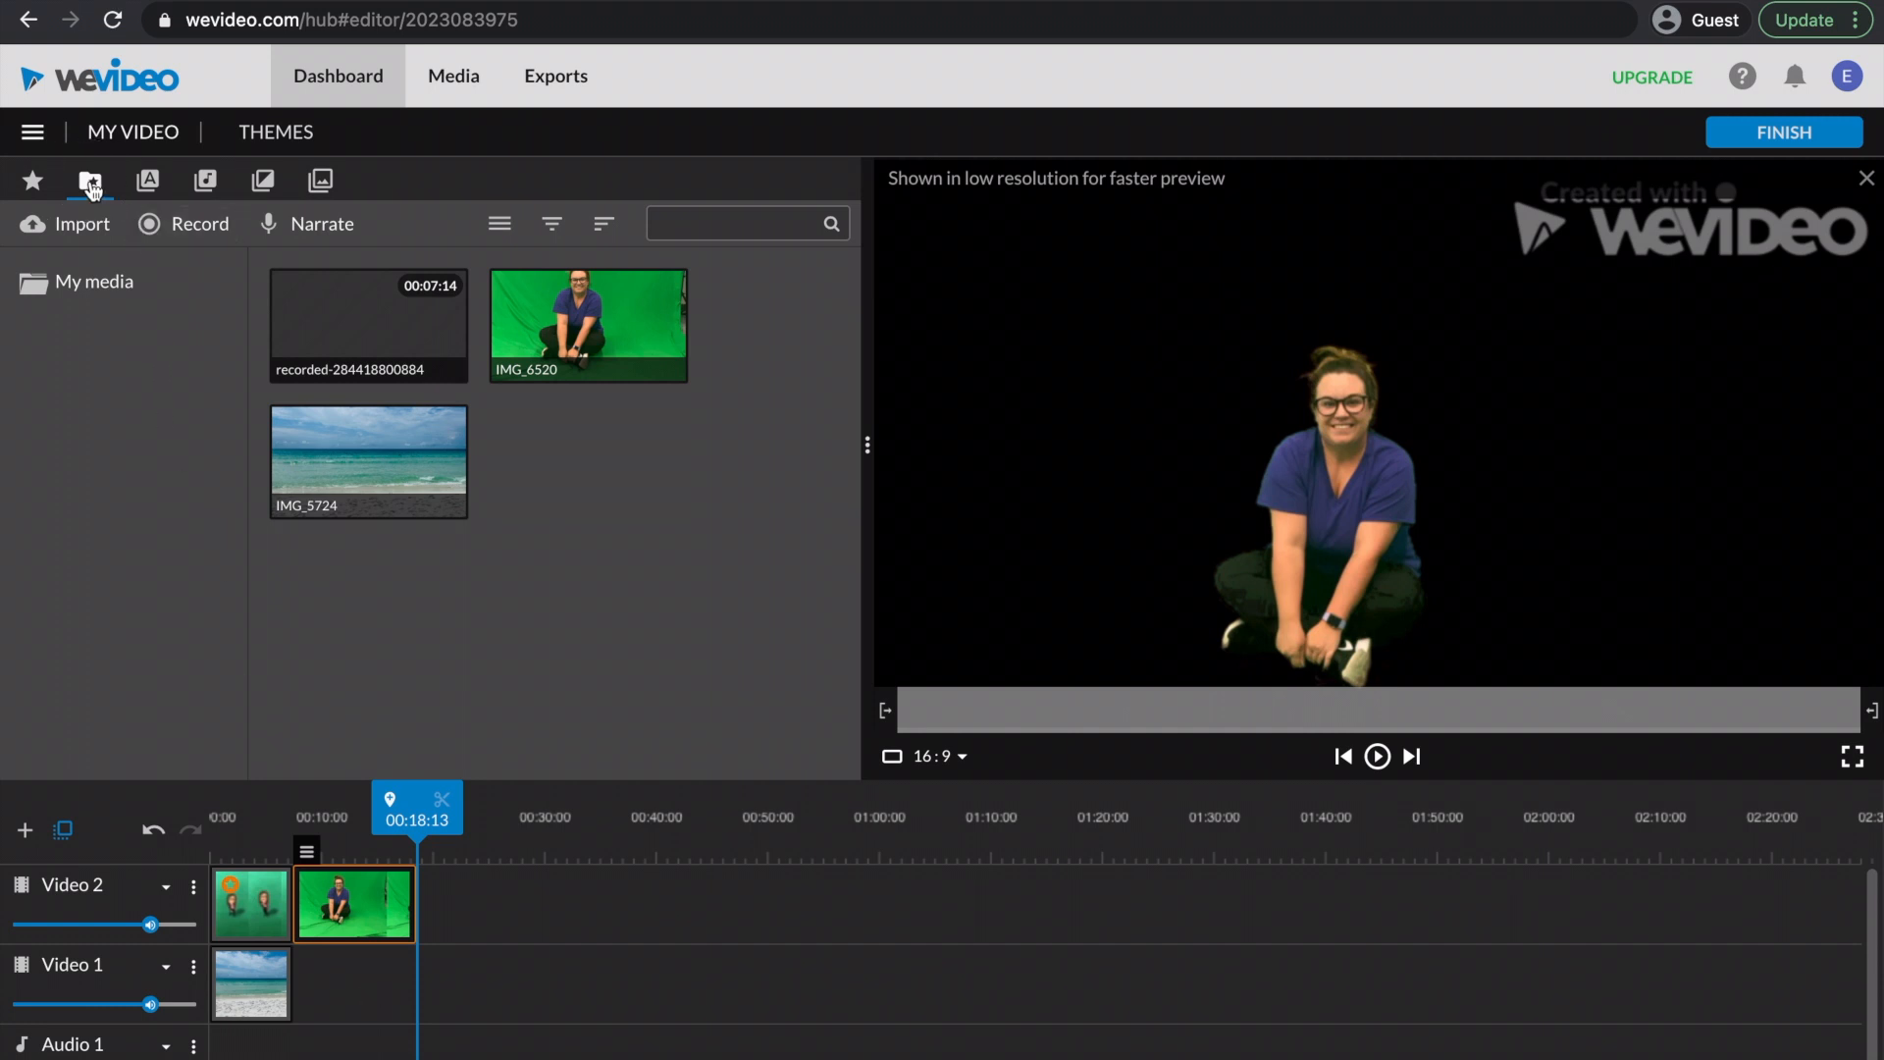
# Look through the motion titles, audio and standard transitions, previewing Cross dissolve, Cross Zoom and Cross blur.
pyautogui.click(148, 183)
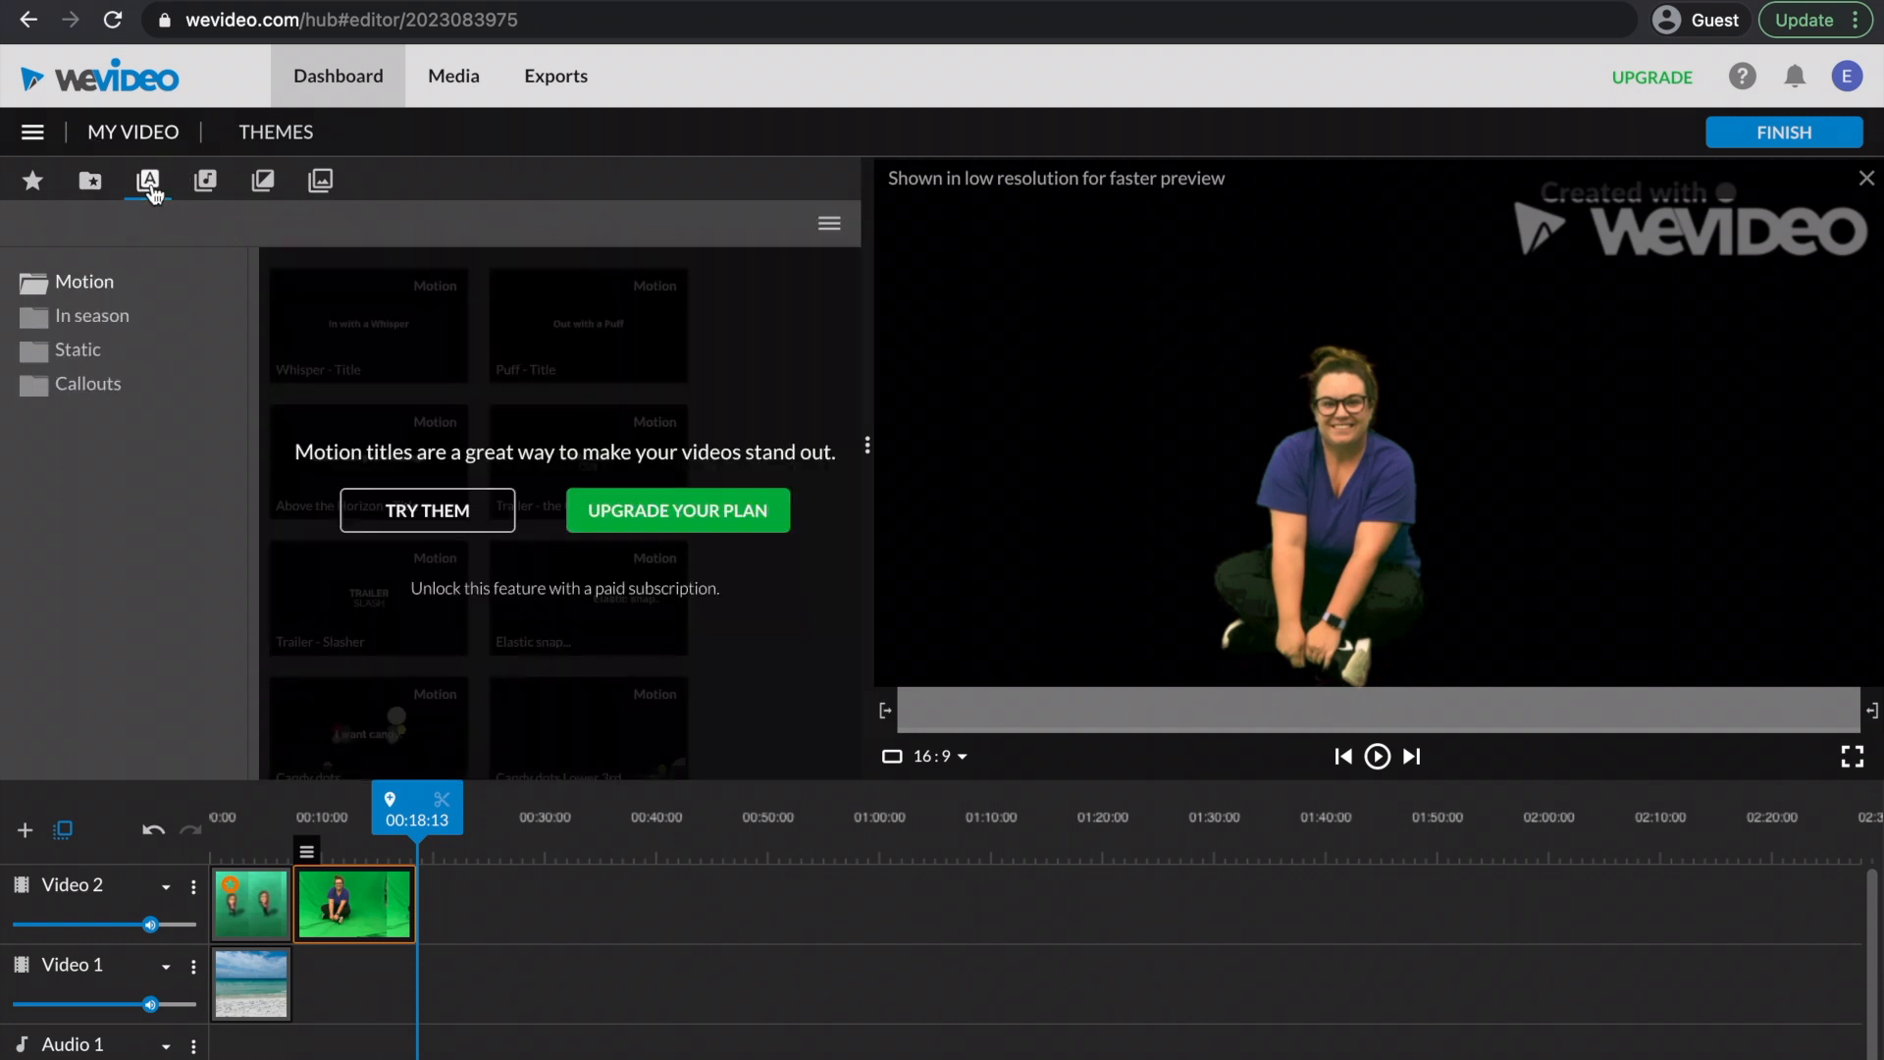
pyautogui.click(431, 512)
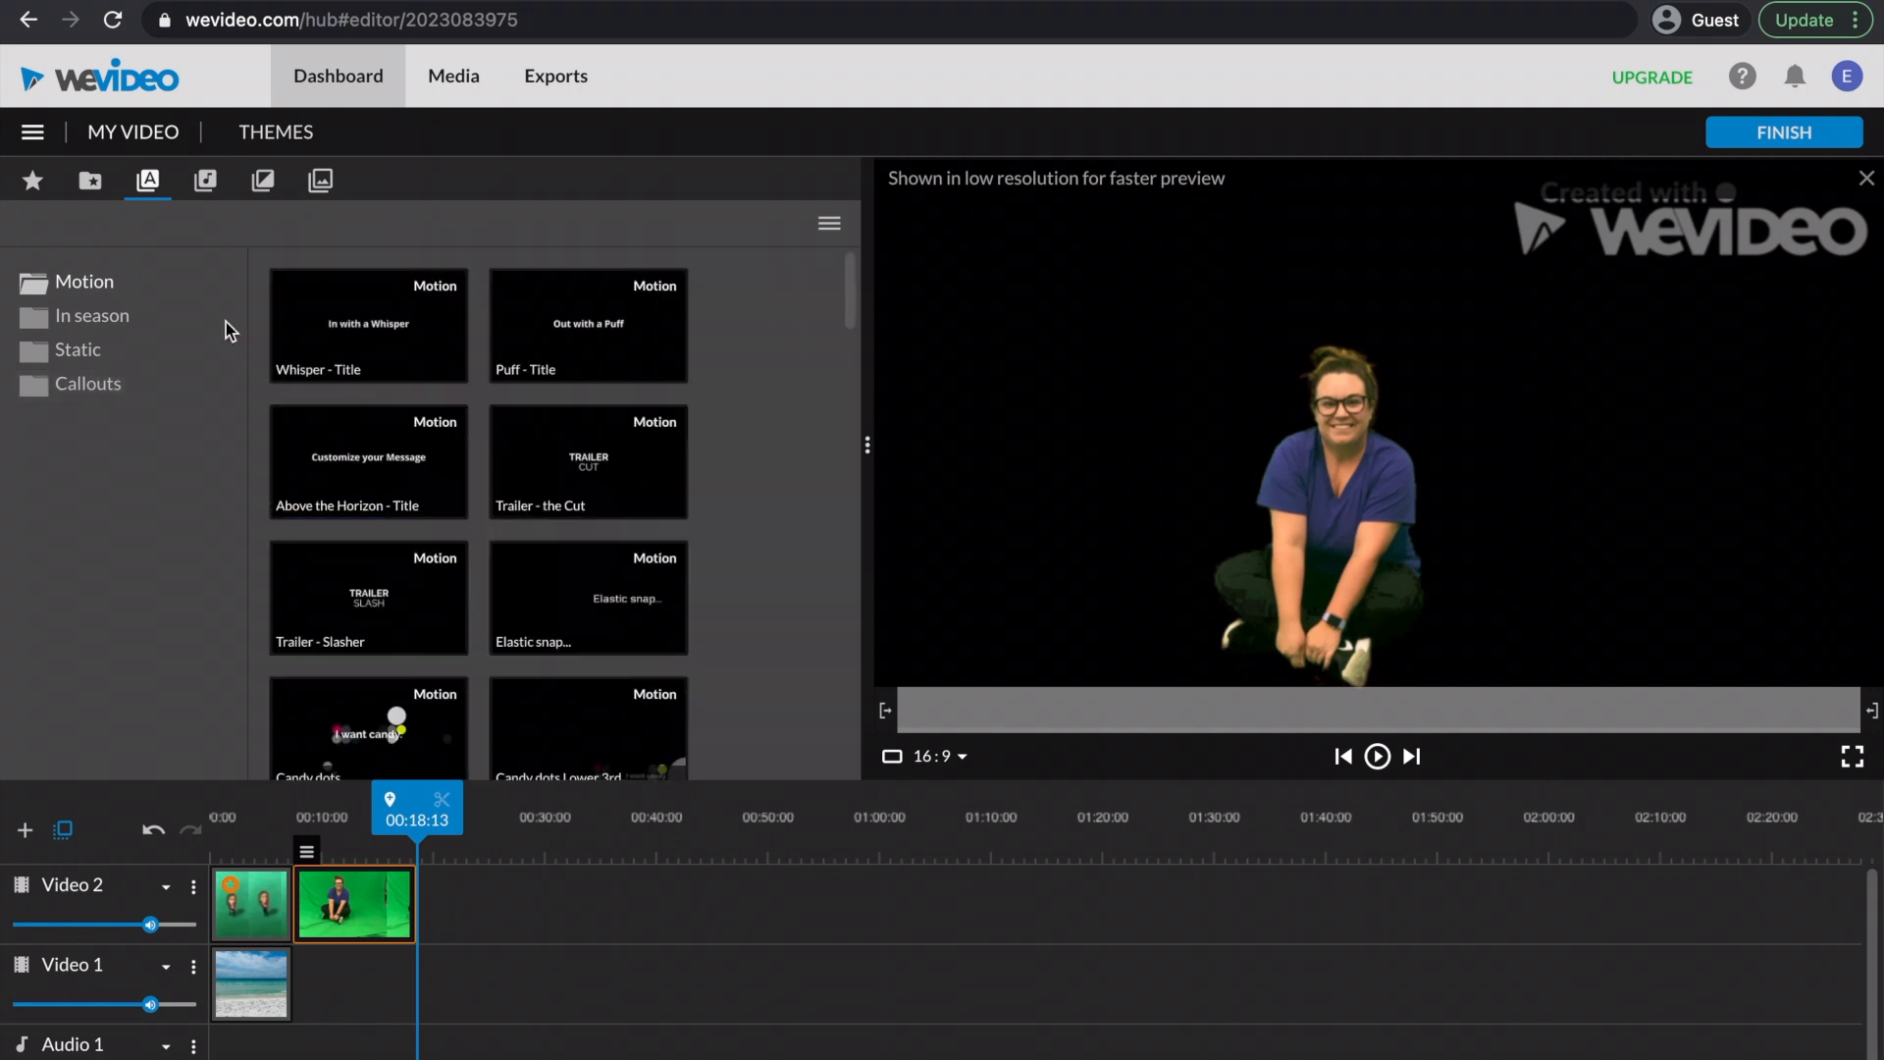
pyautogui.click(206, 180)
pyautogui.click(263, 183)
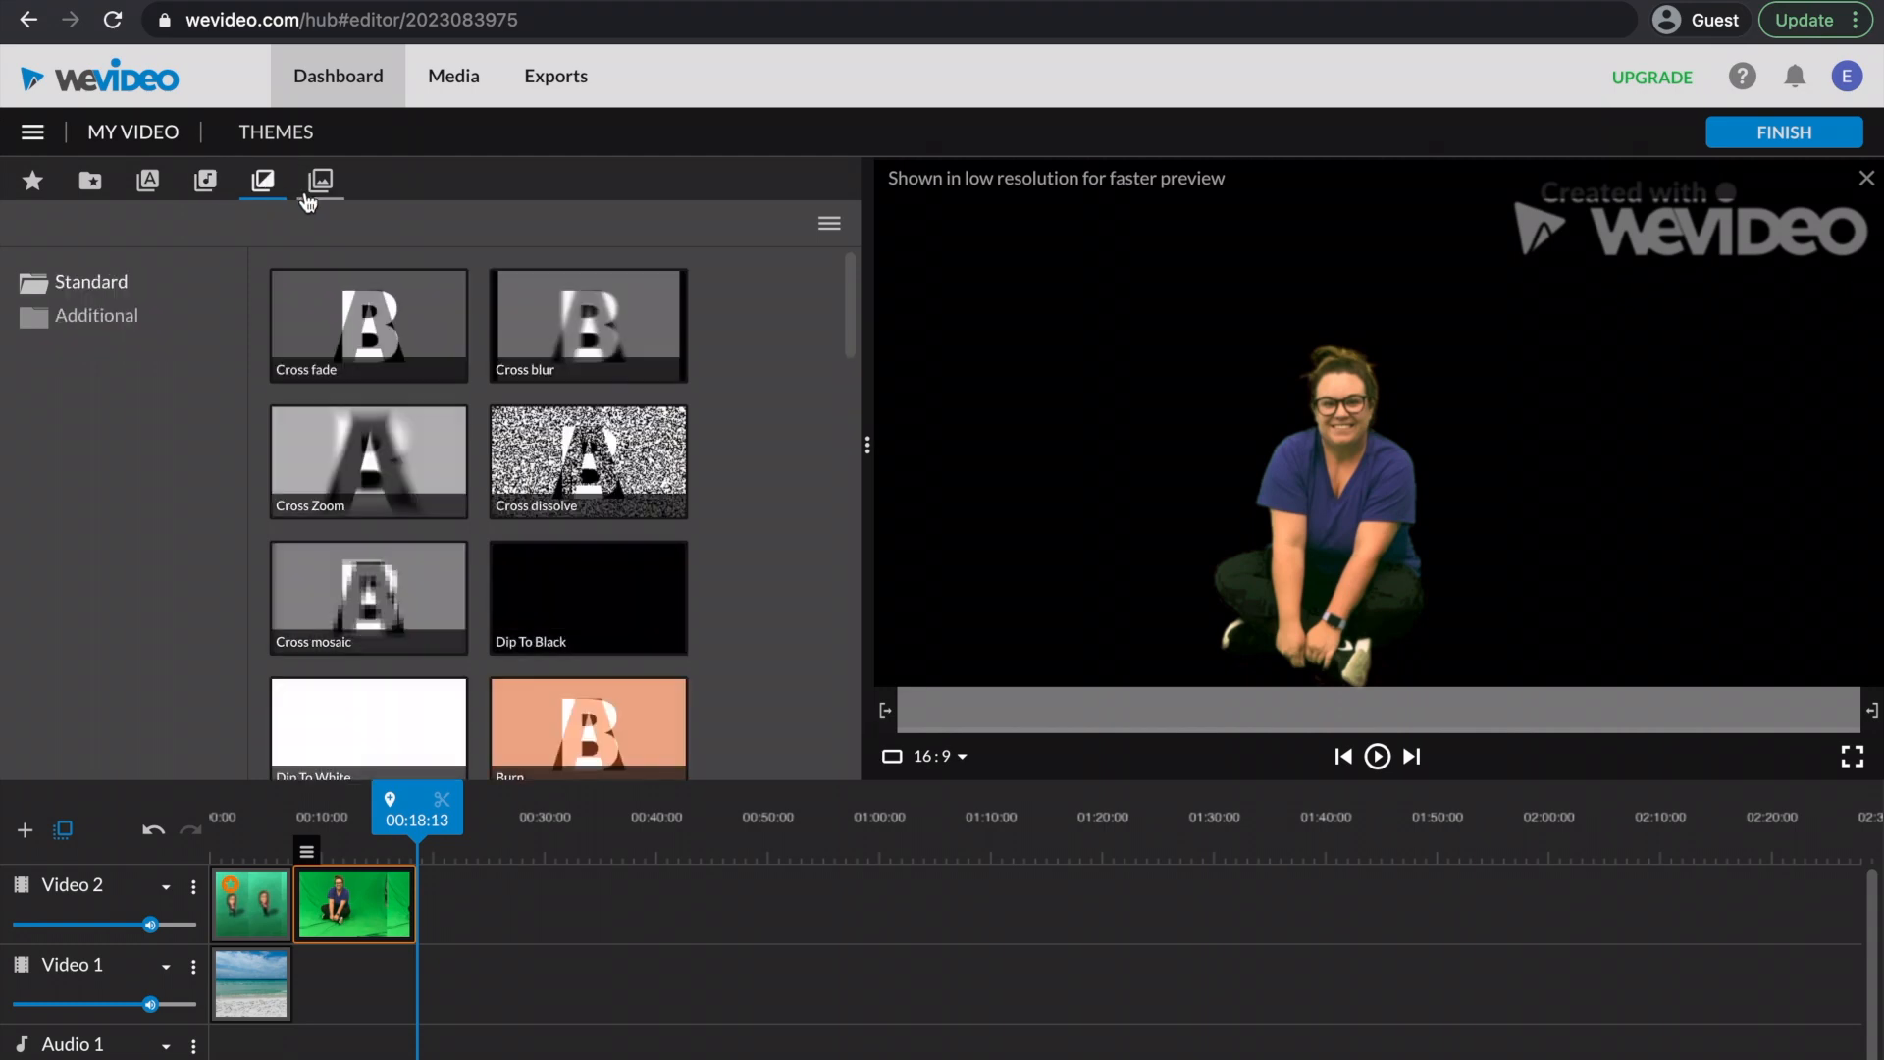
pyautogui.click(600, 472)
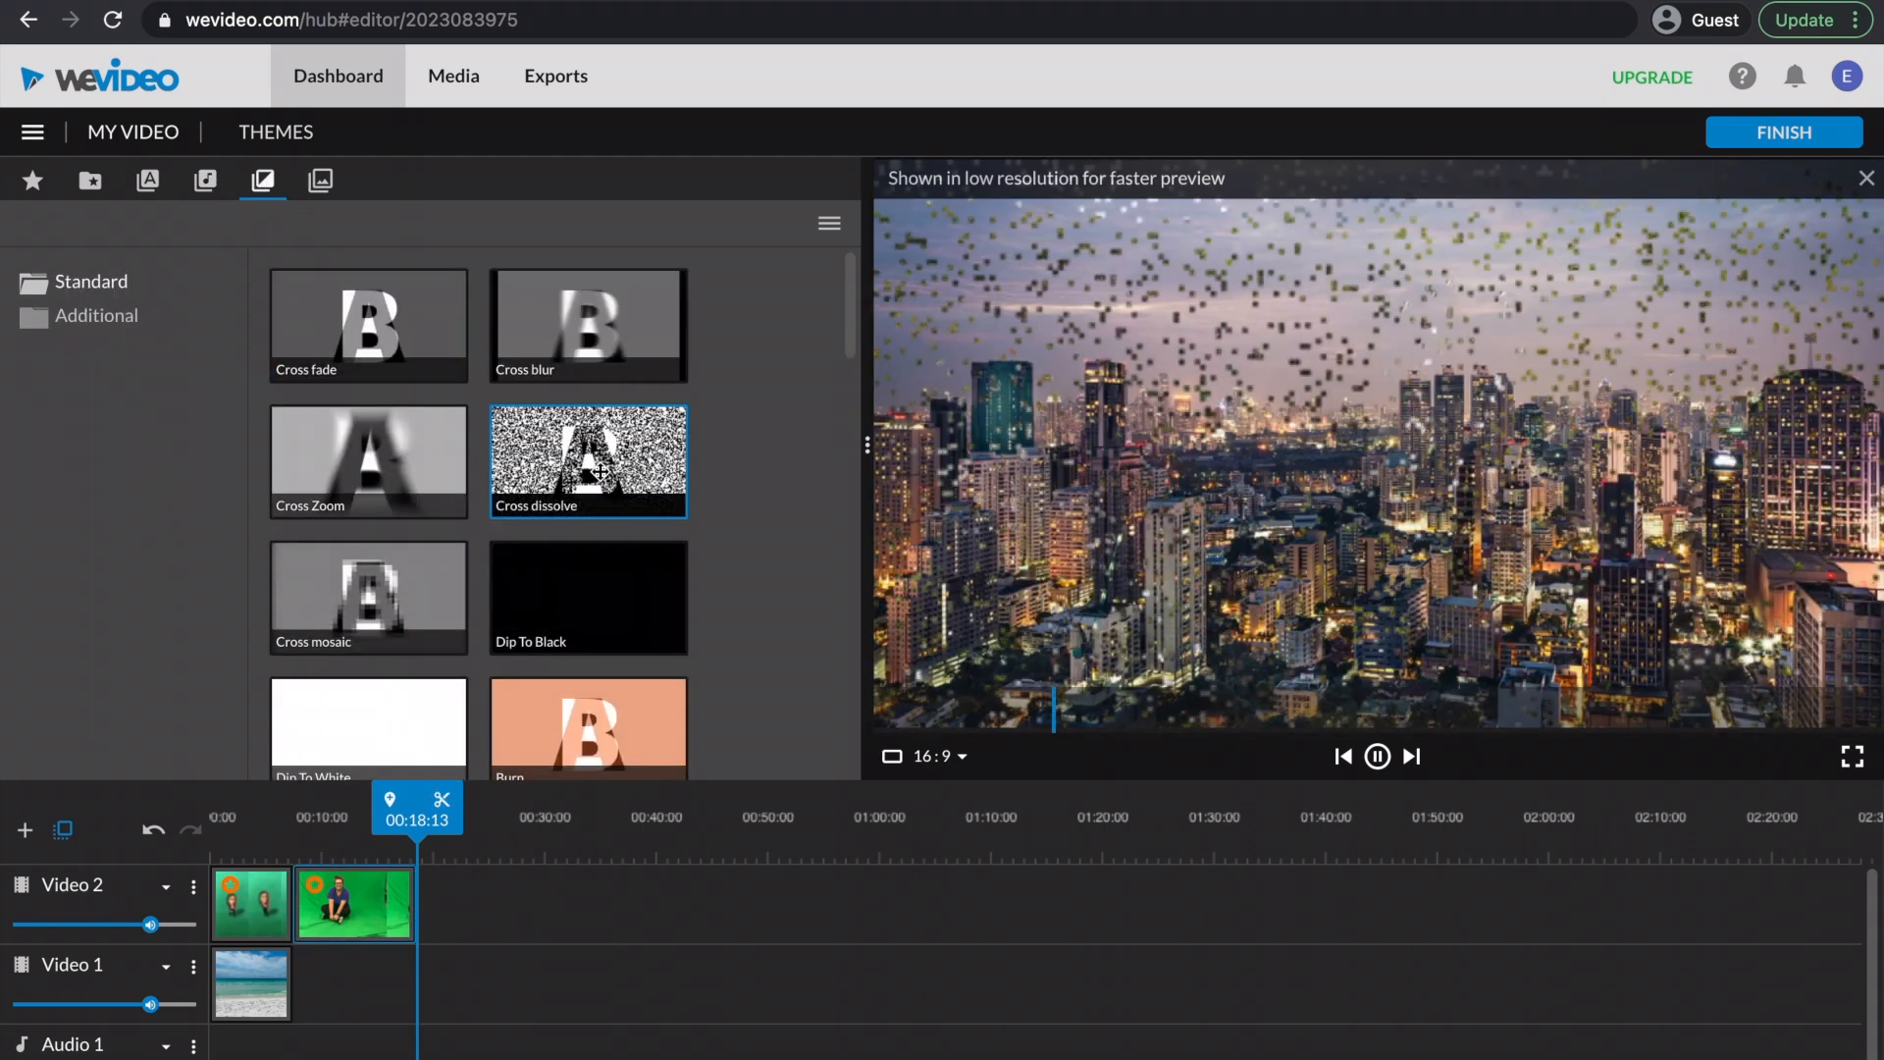
pyautogui.click(380, 472)
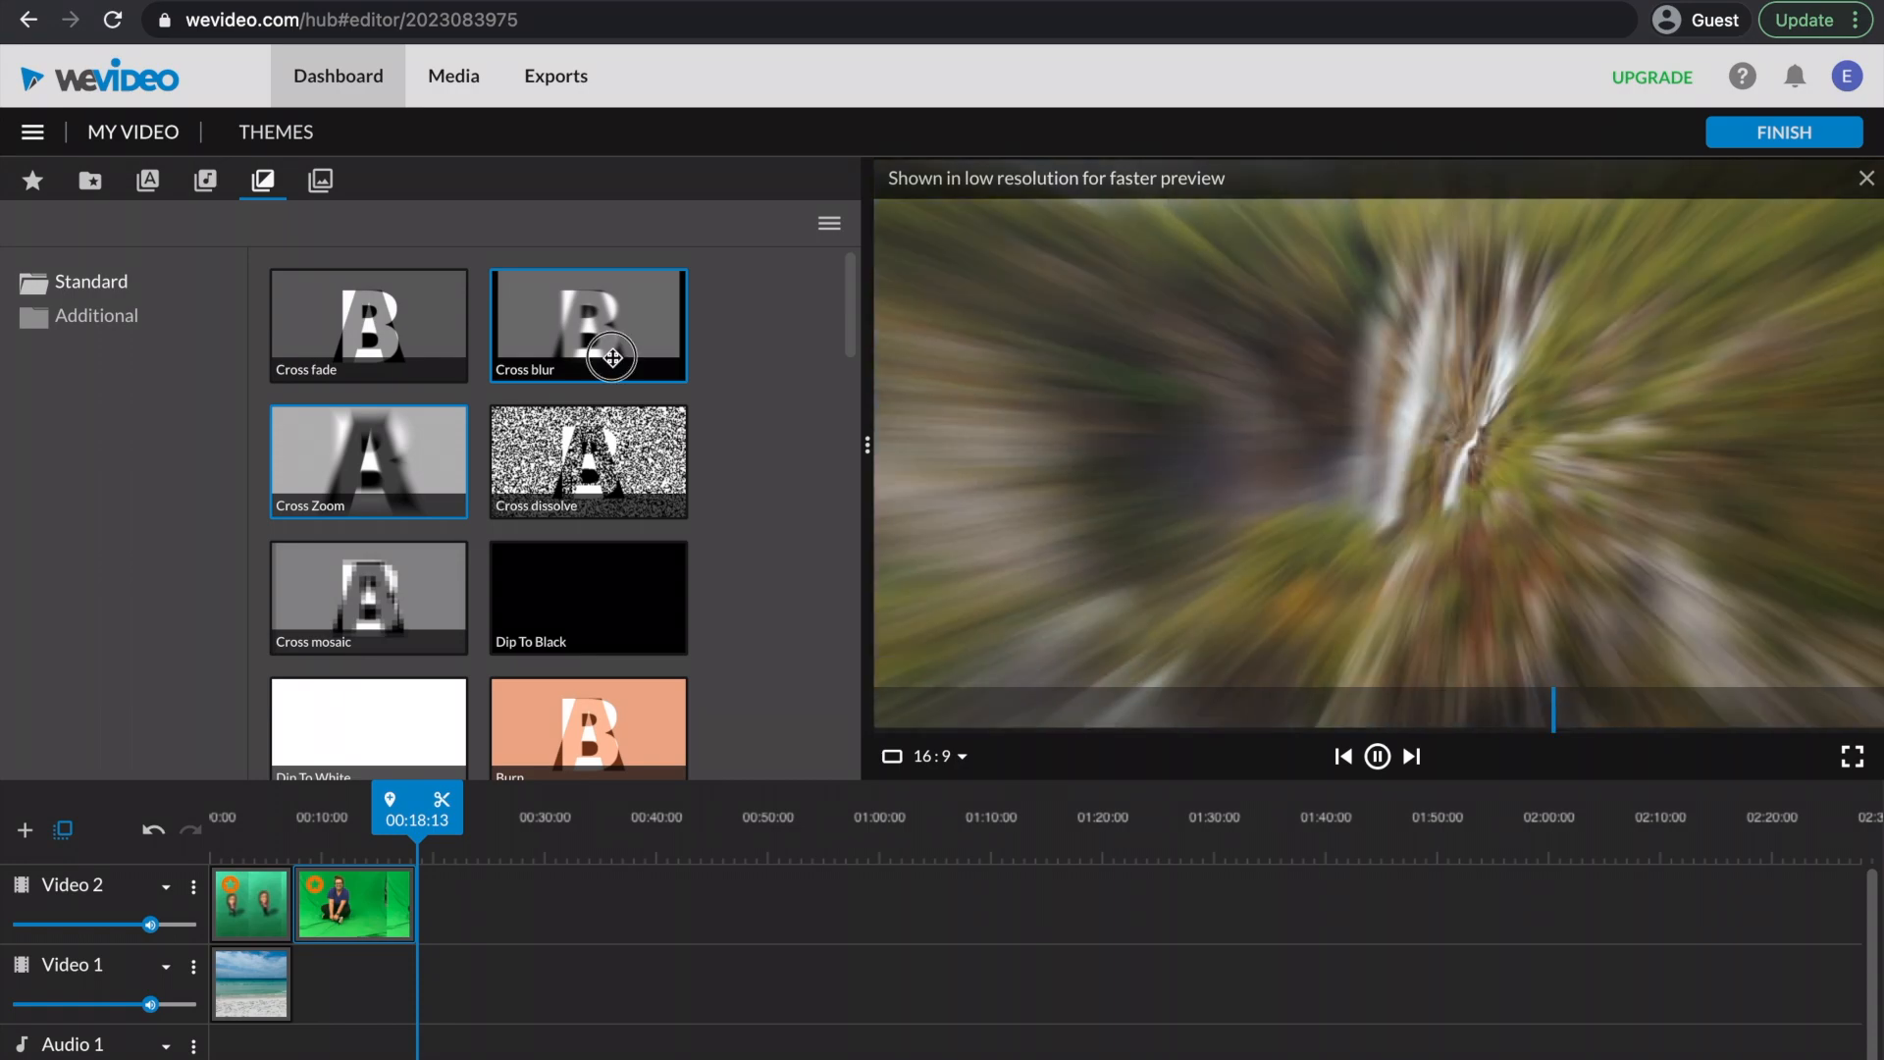
pyautogui.click(612, 359)
# Look through the stock backgrounds, overlays, solid colors and frames for something to place behind the photo.
pyautogui.click(327, 188)
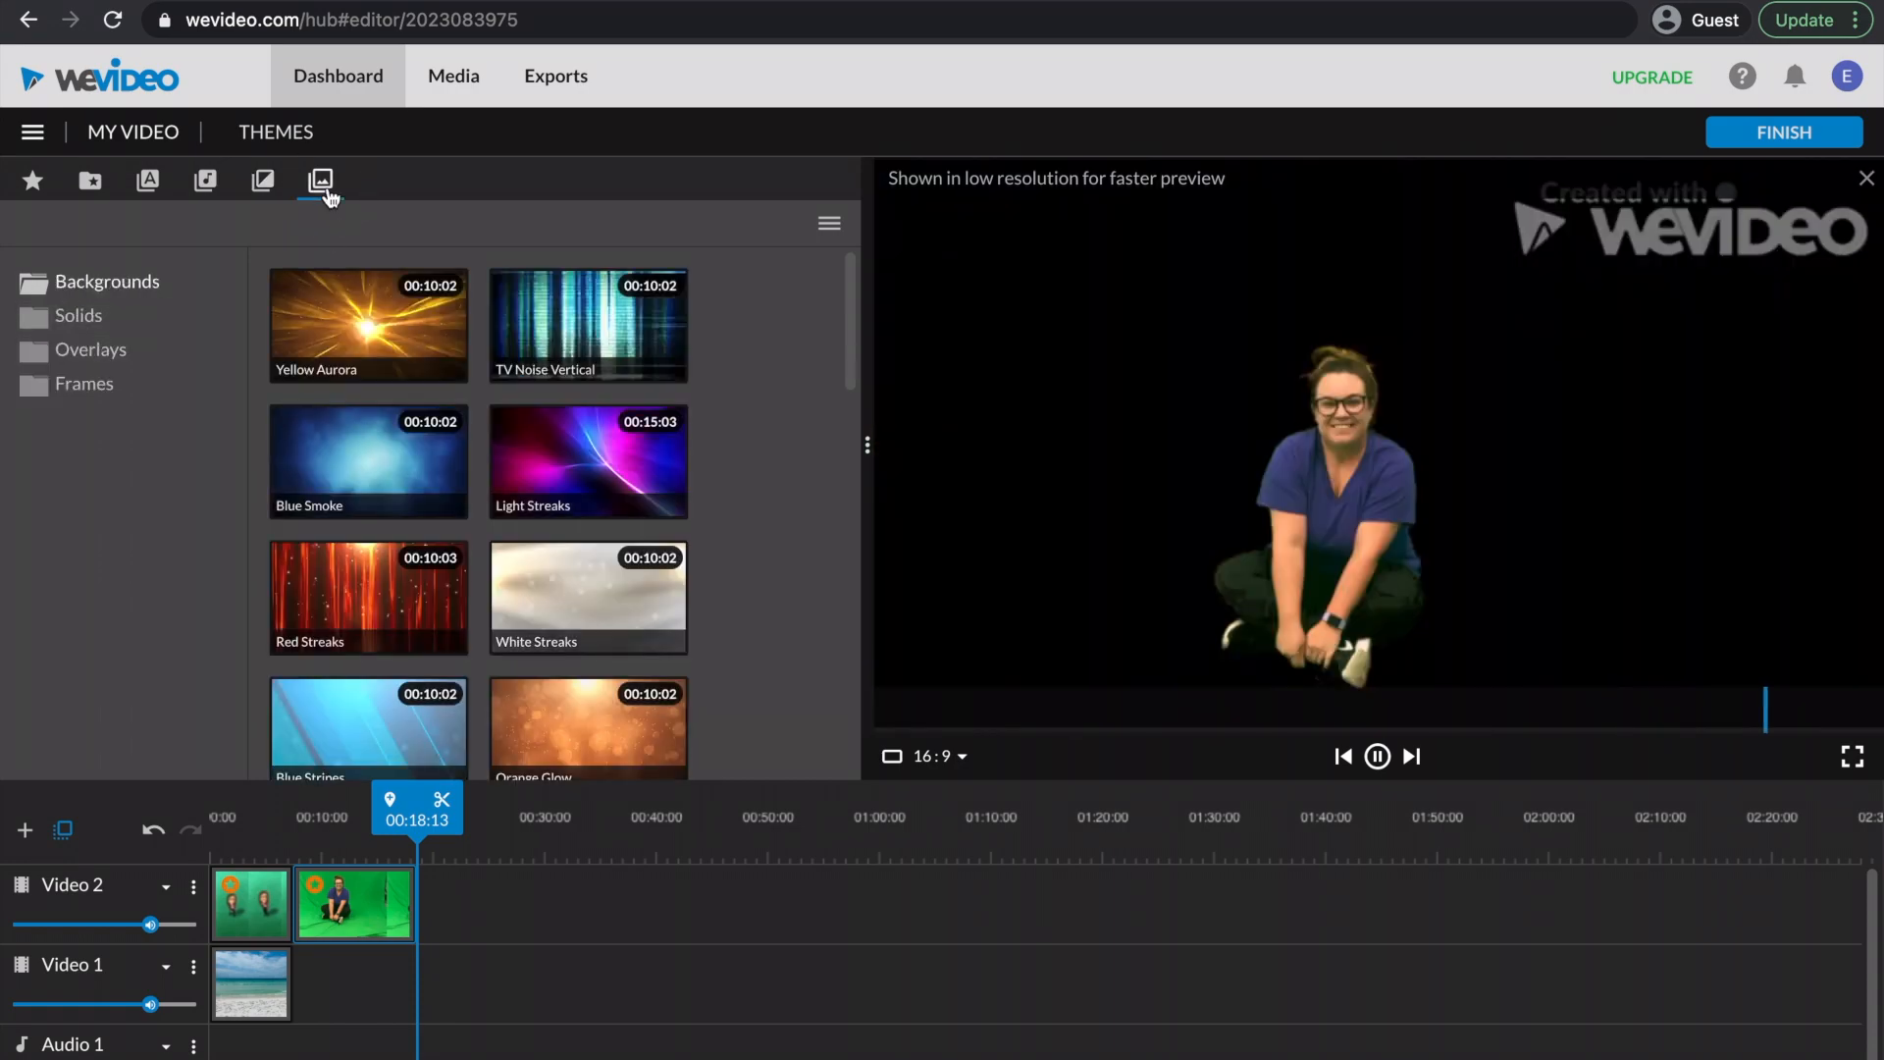
pyautogui.click(108, 284)
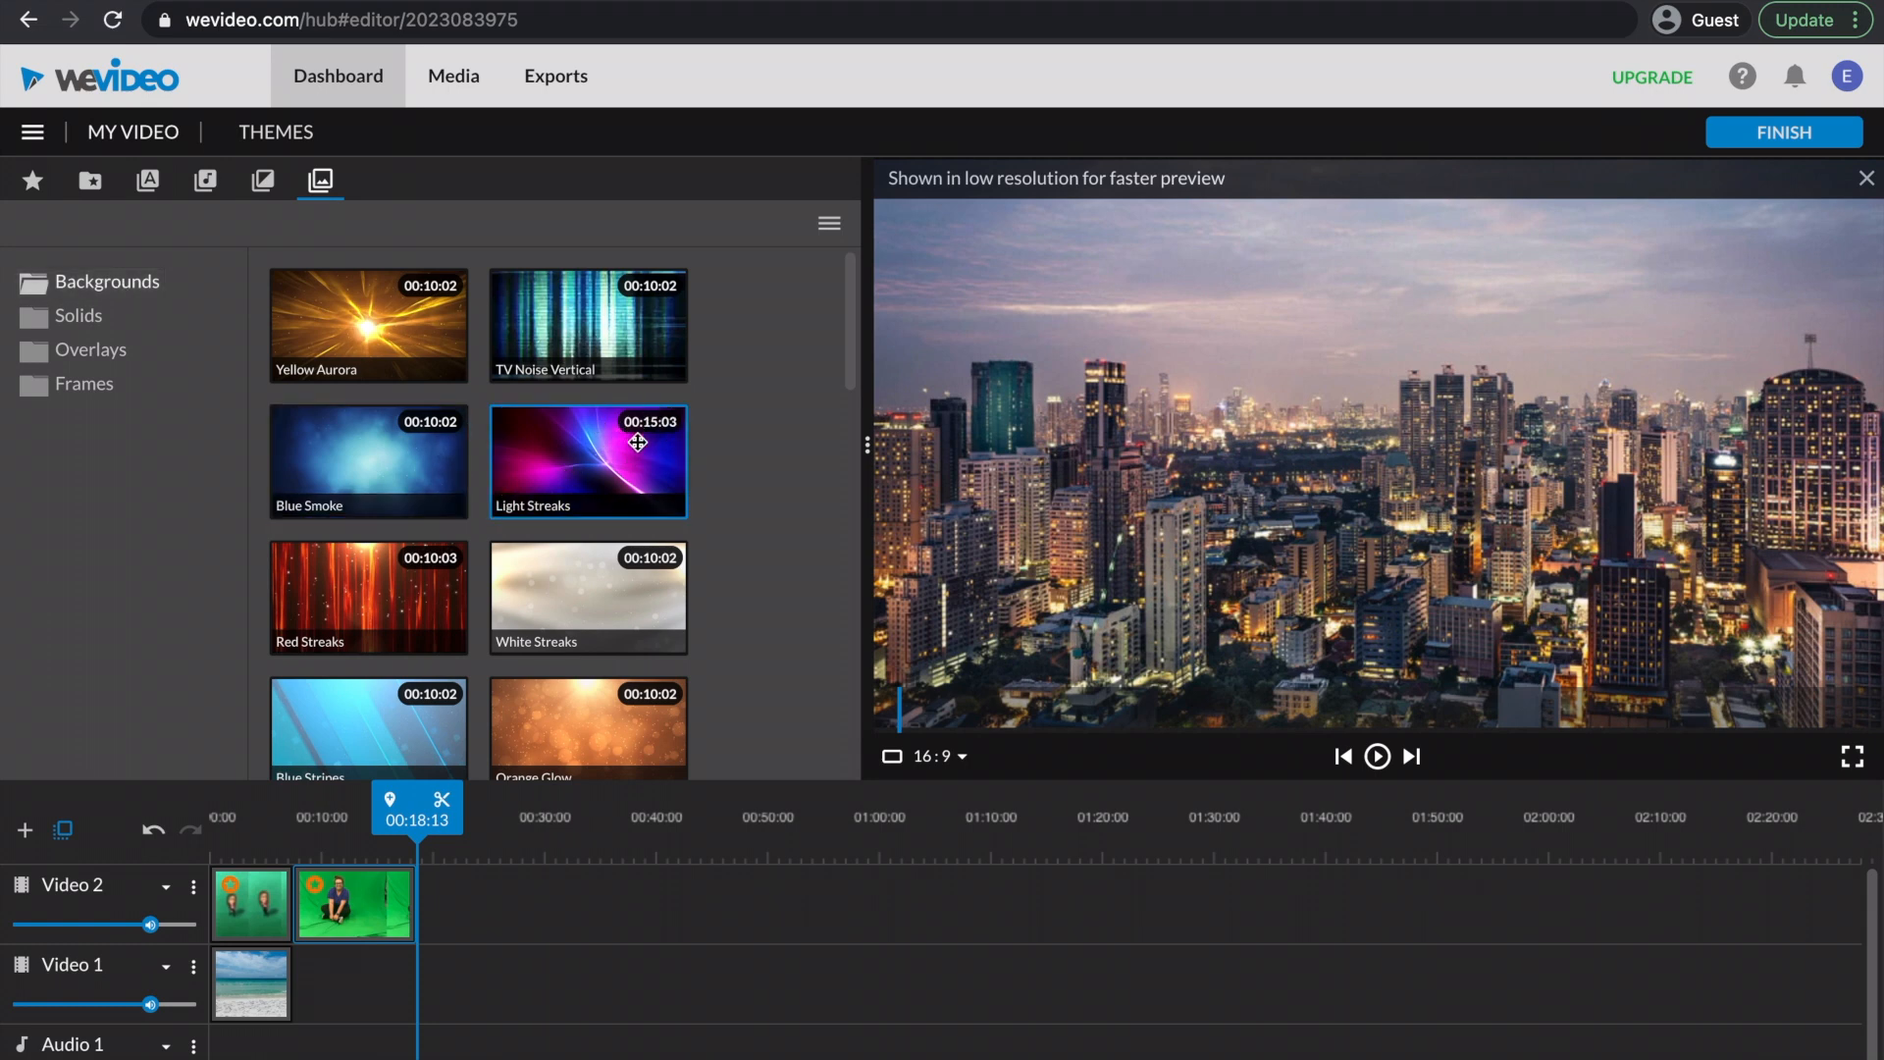
pyautogui.scroll(-5, 638, 491)
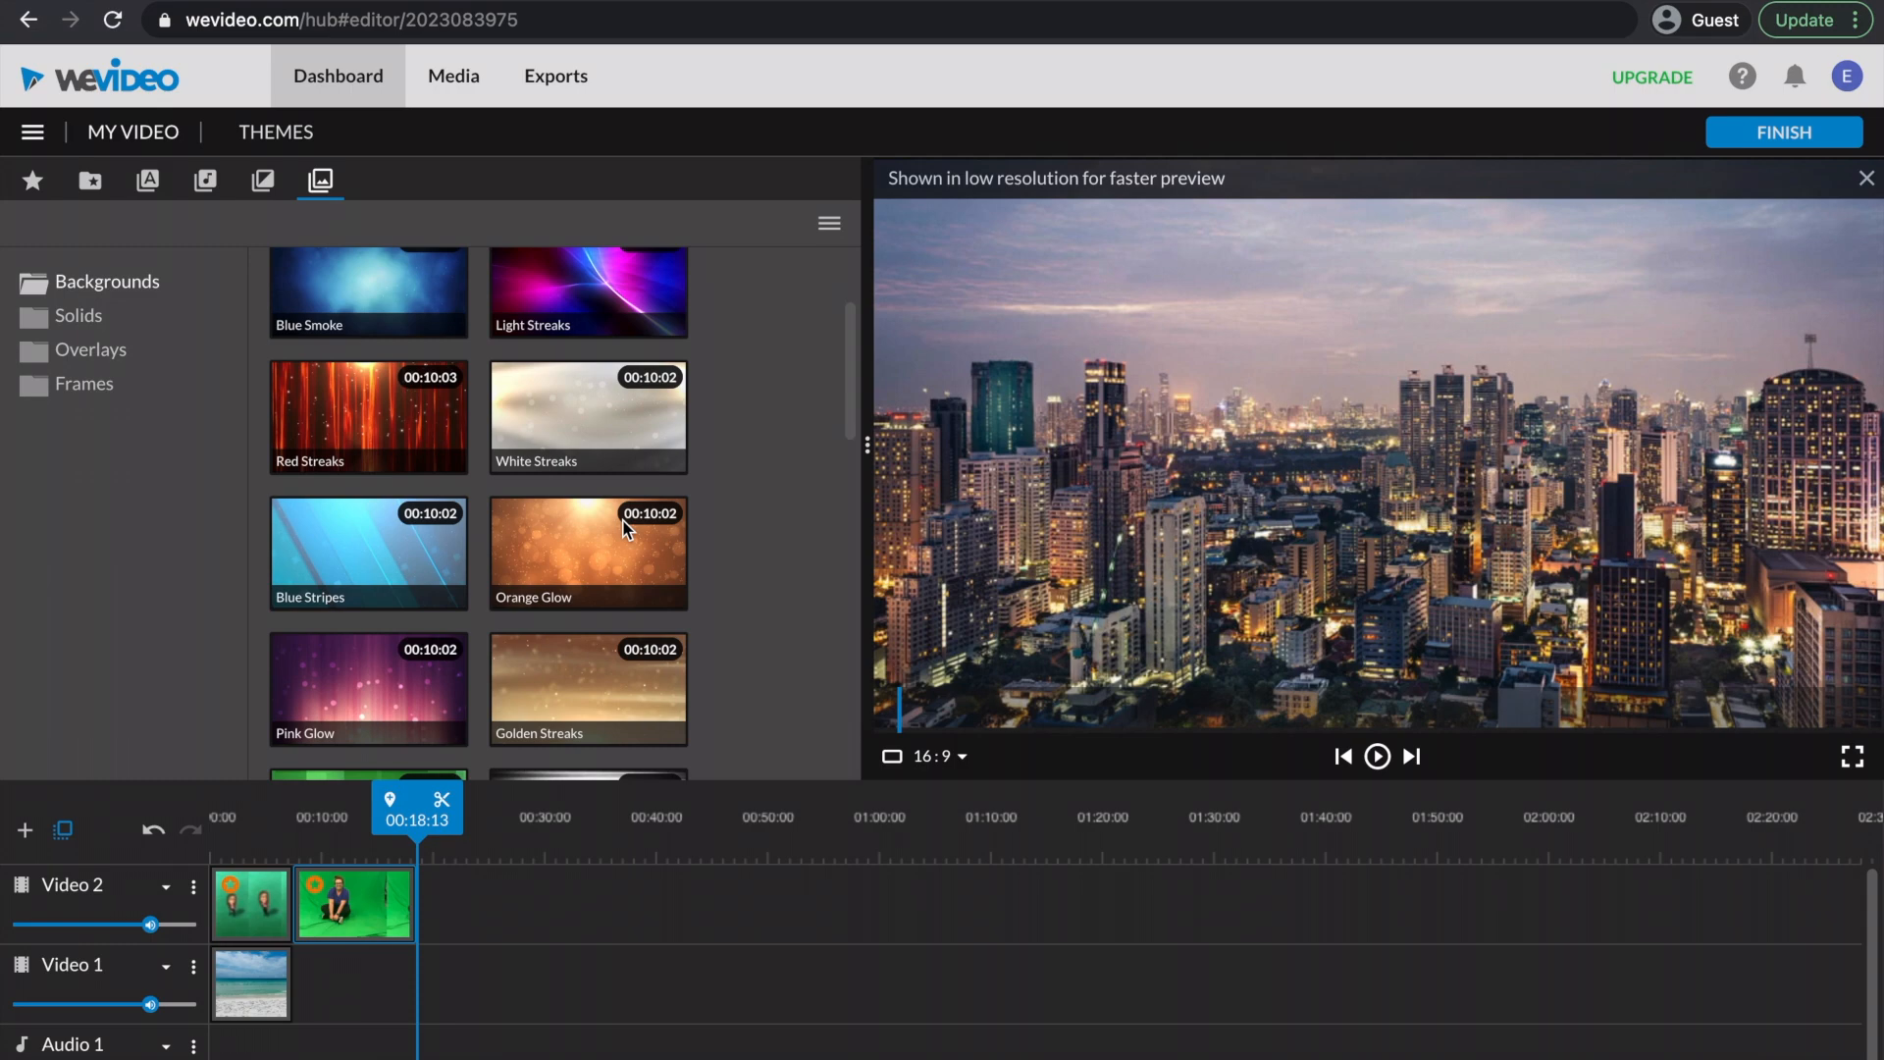
pyautogui.scroll(-7, 624, 521)
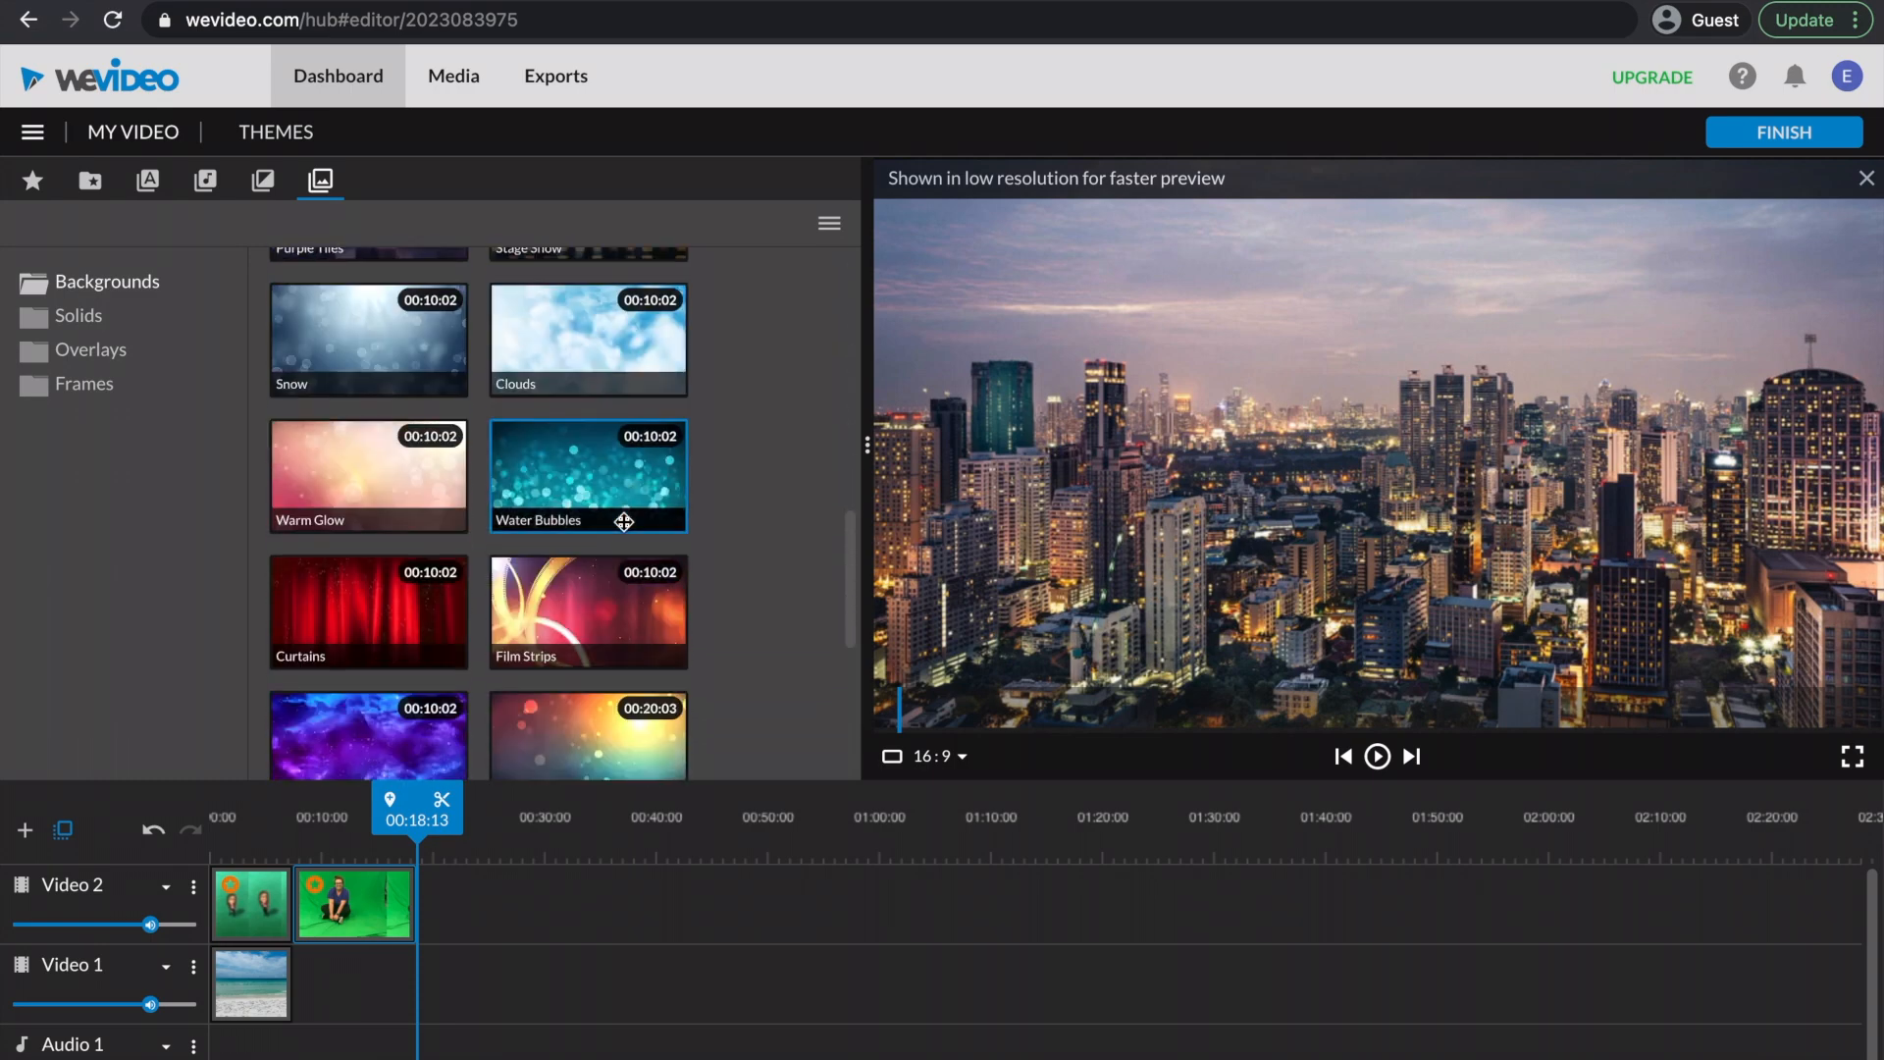
pyautogui.click(78, 349)
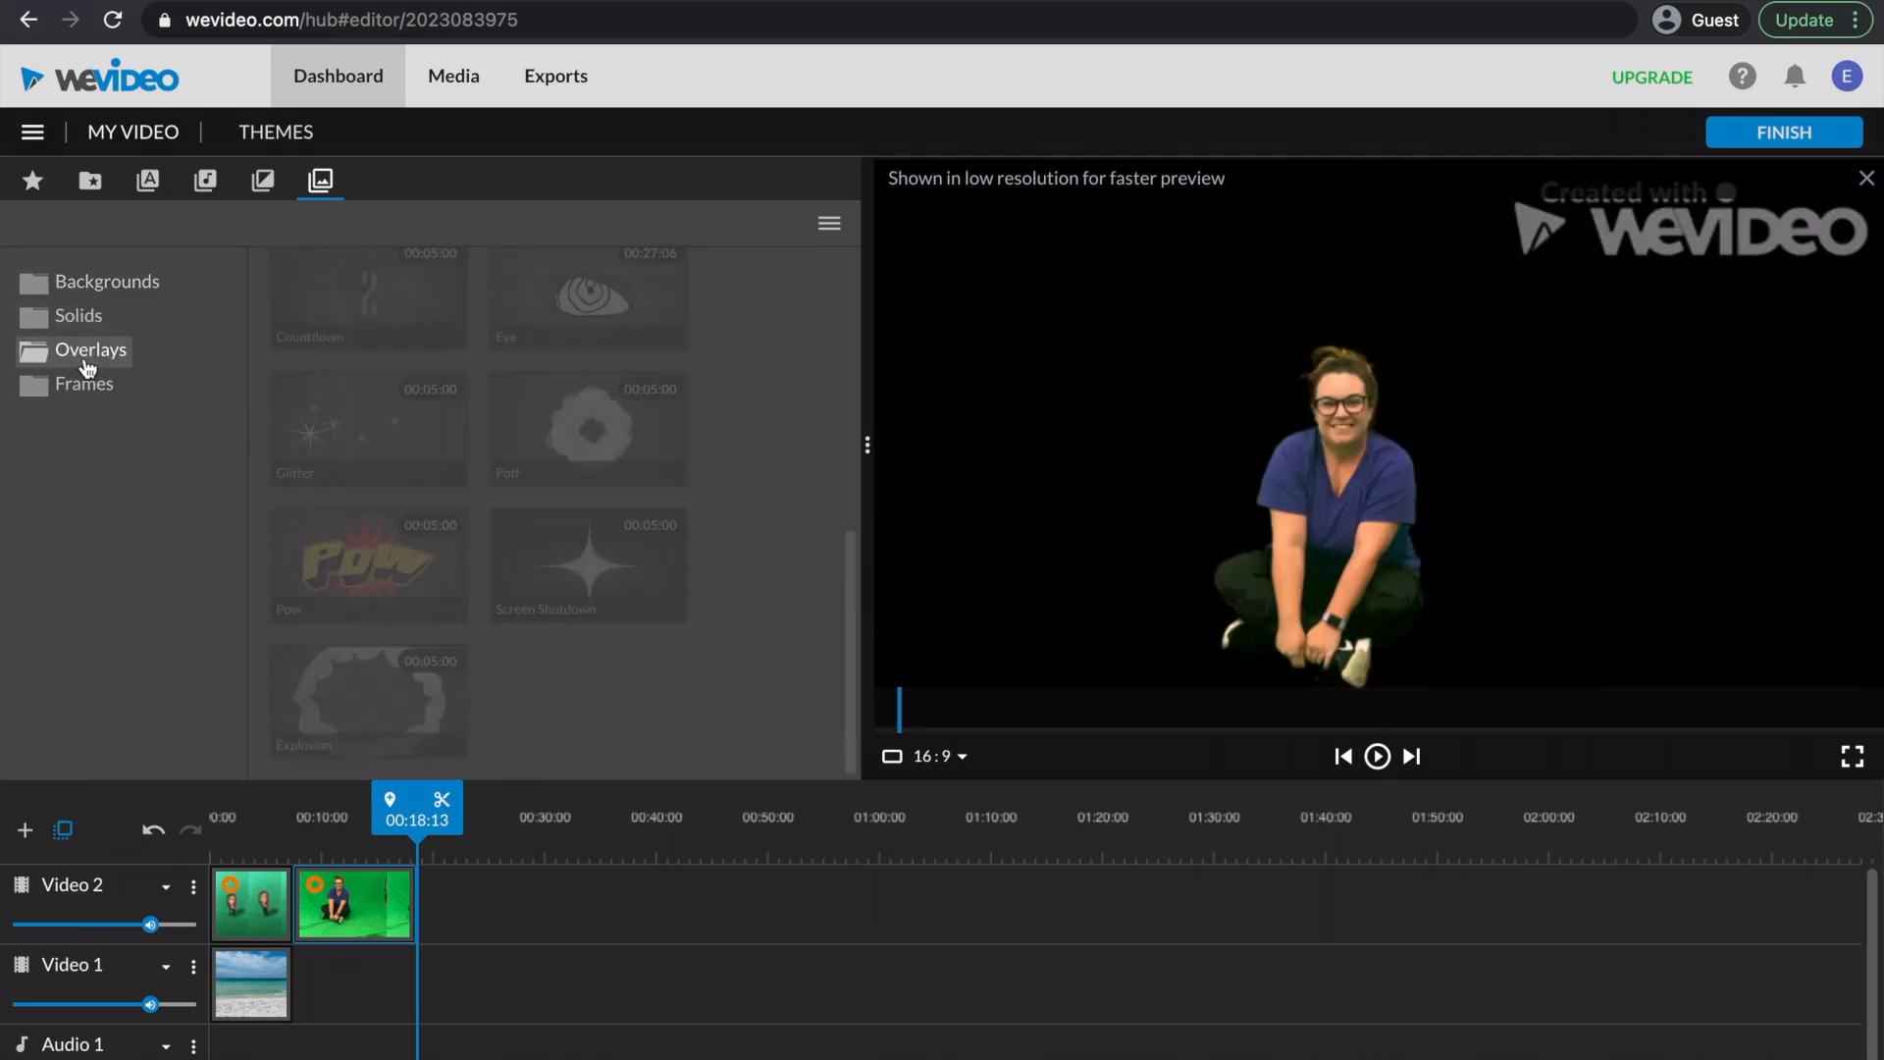
pyautogui.click(78, 315)
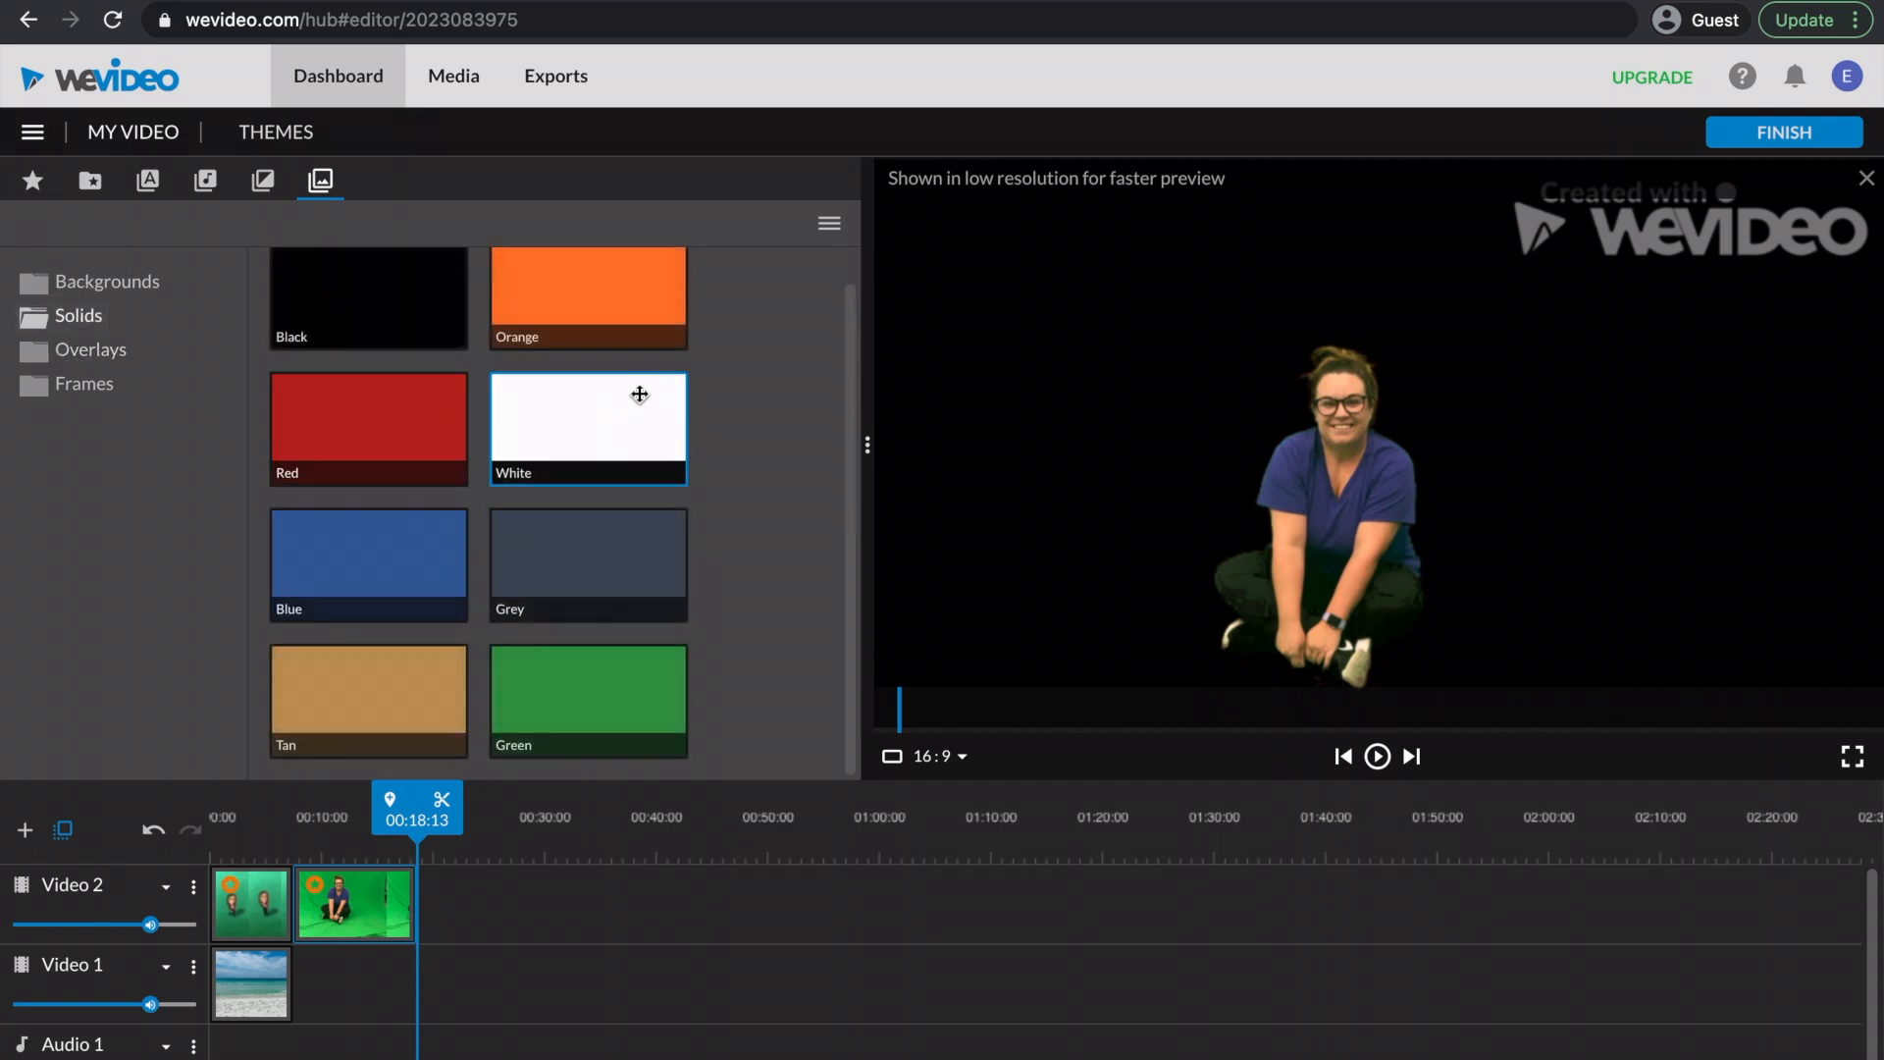
pyautogui.click(76, 385)
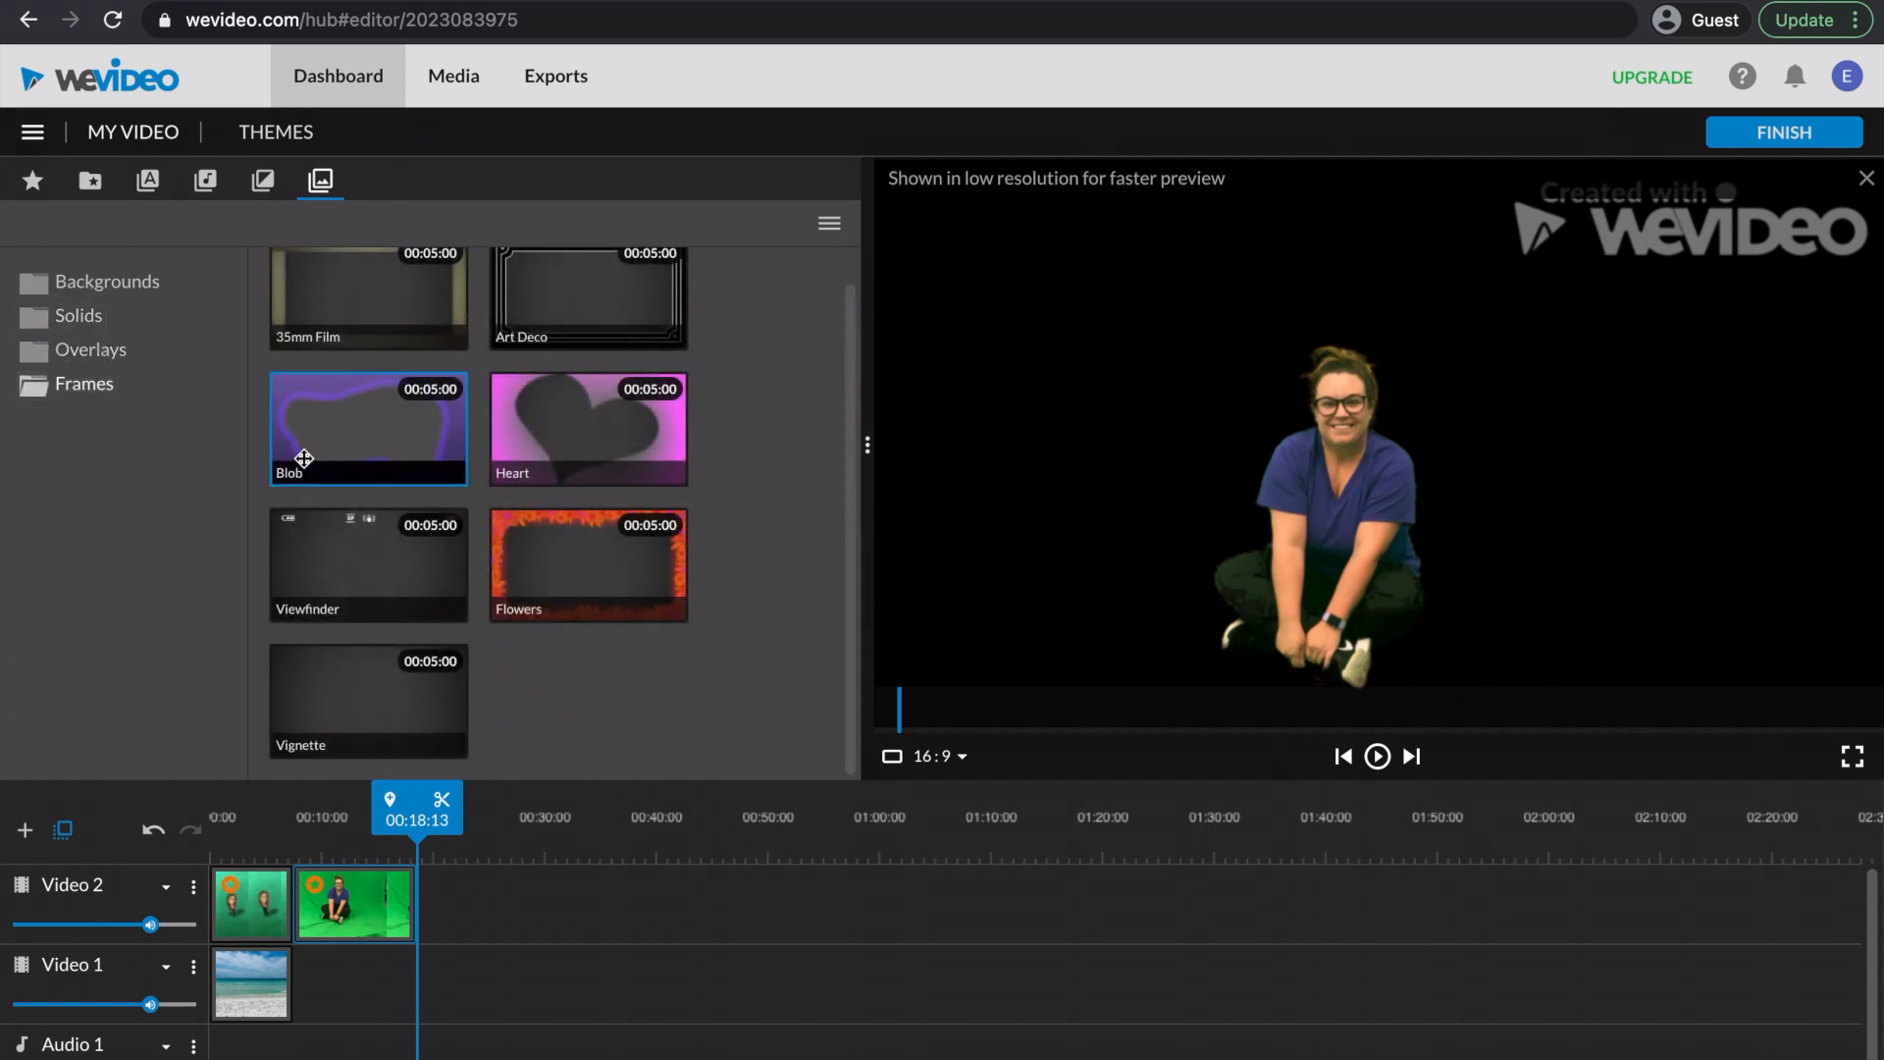
pyautogui.click(76, 315)
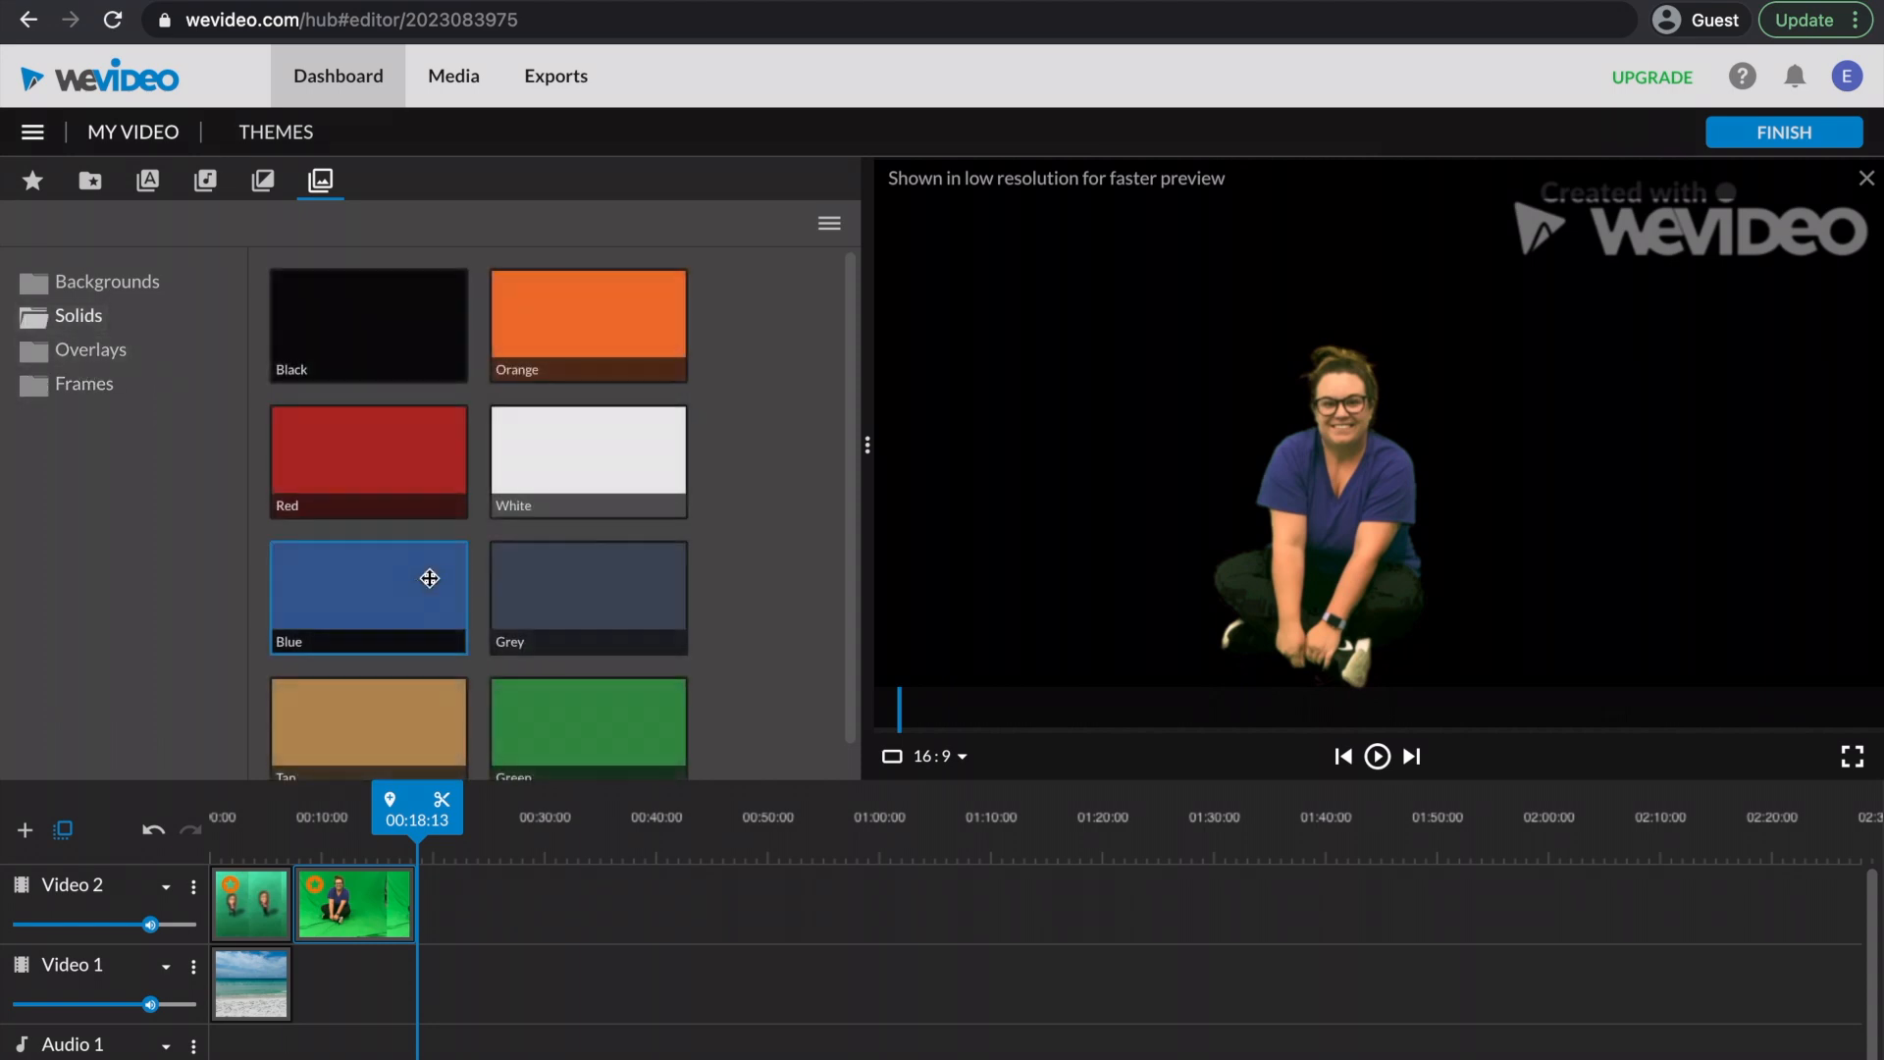
# Add the Purple Tiles stock background to Video 1 after the beach image, directly beneath IMG_6520.
pyautogui.click(137, 281)
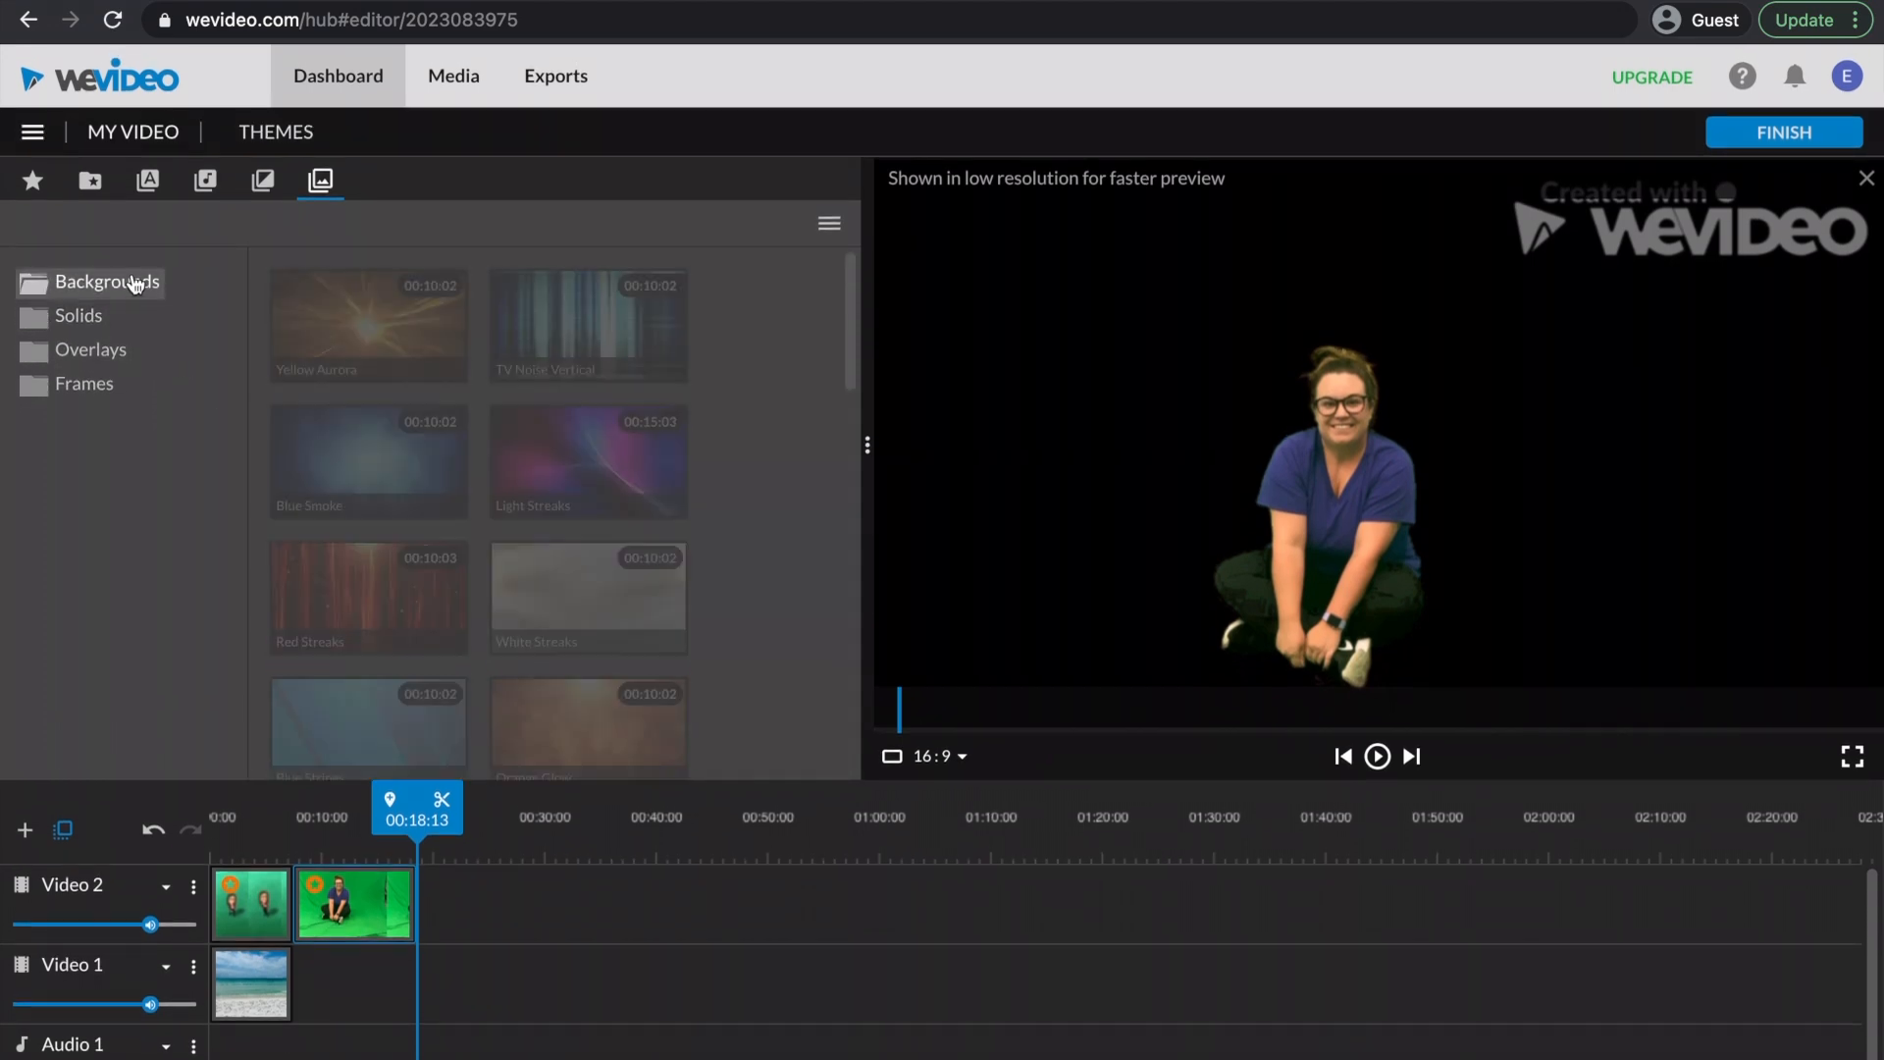
pyautogui.scroll(-3, 549, 628)
pyautogui.scroll(-10, 550, 620)
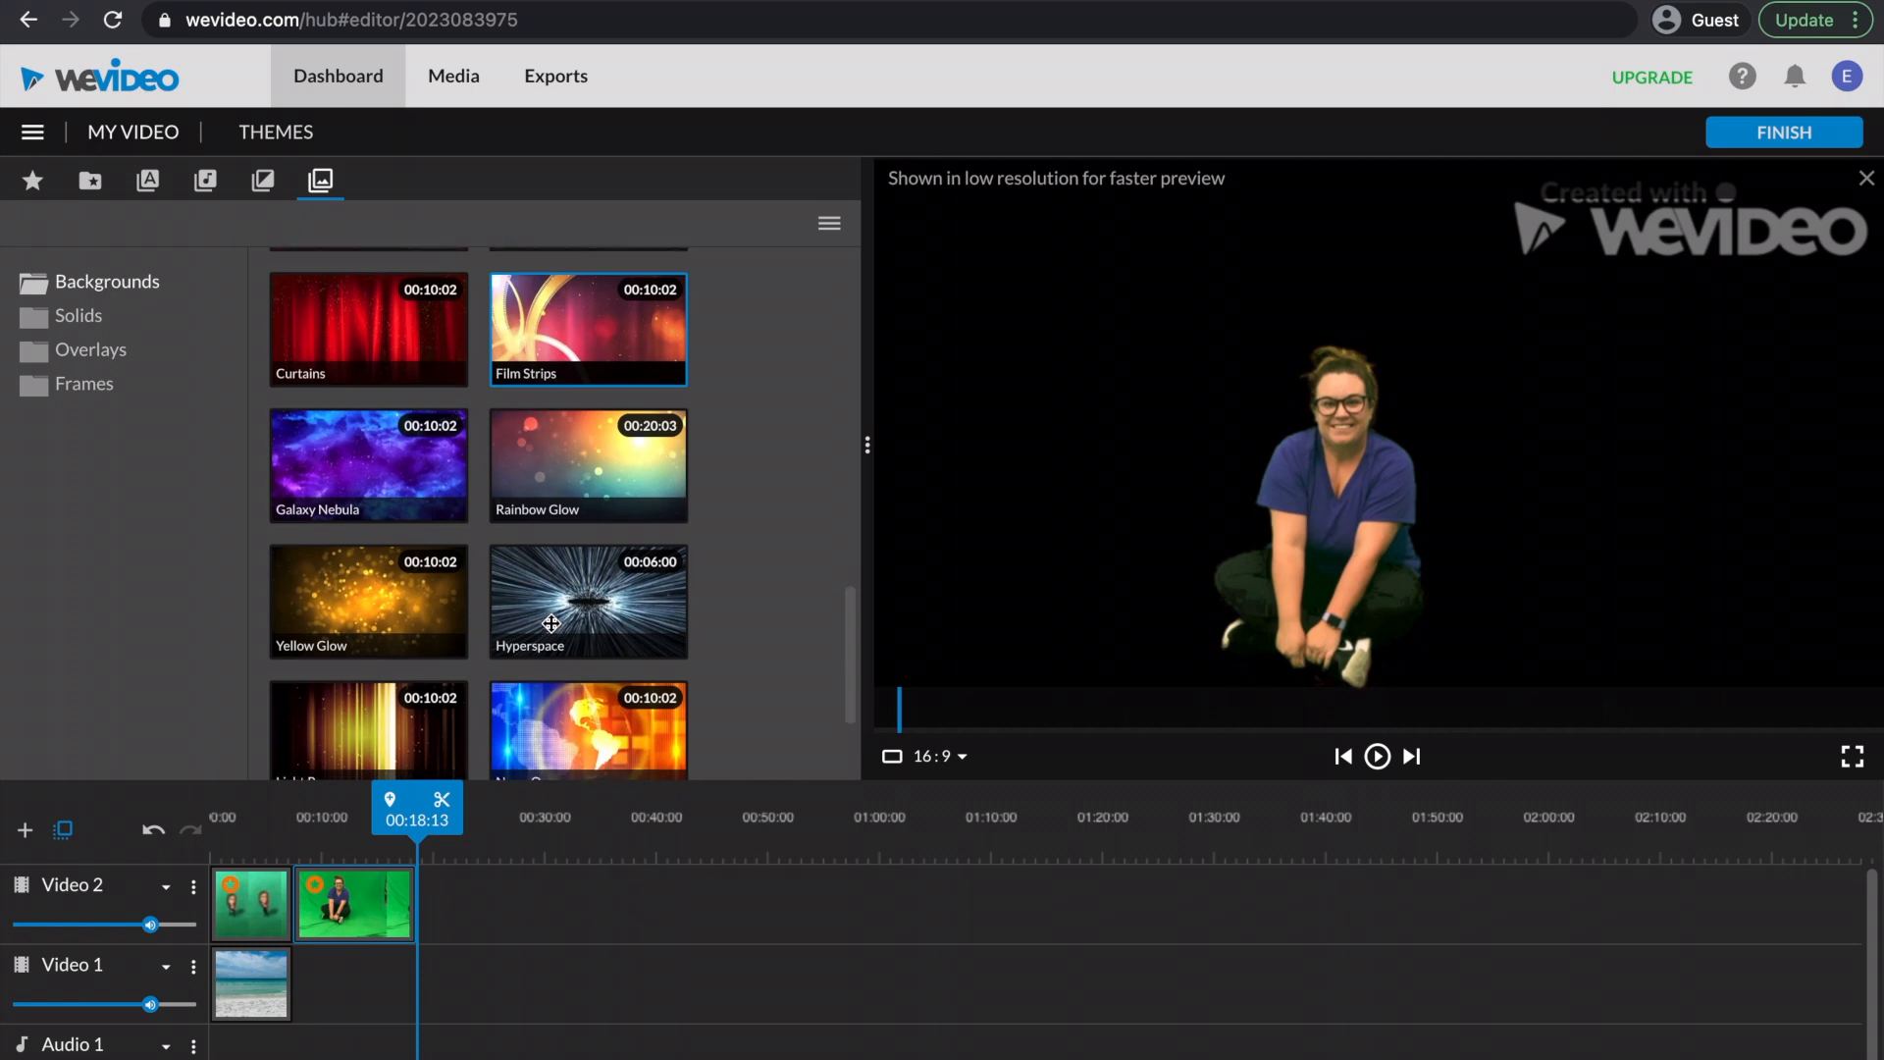
pyautogui.scroll(10, 551, 623)
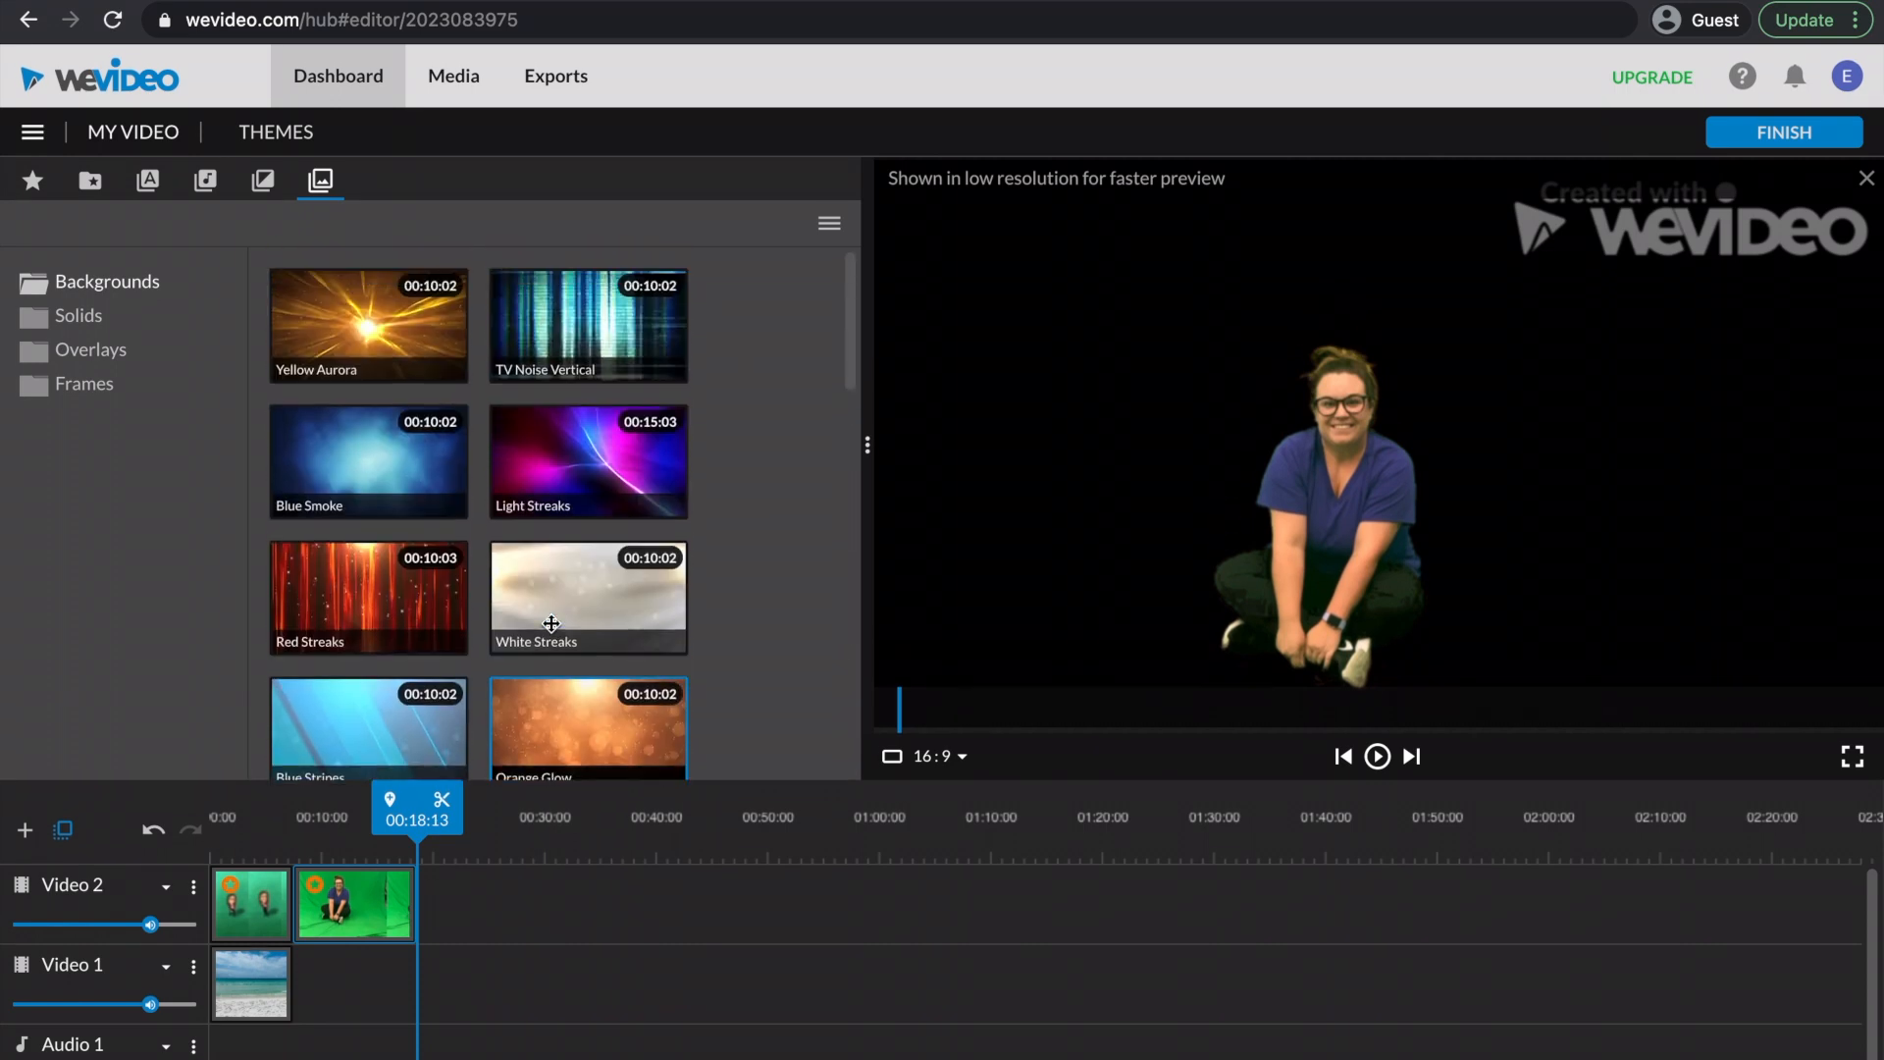
pyautogui.scroll(-5, 552, 624)
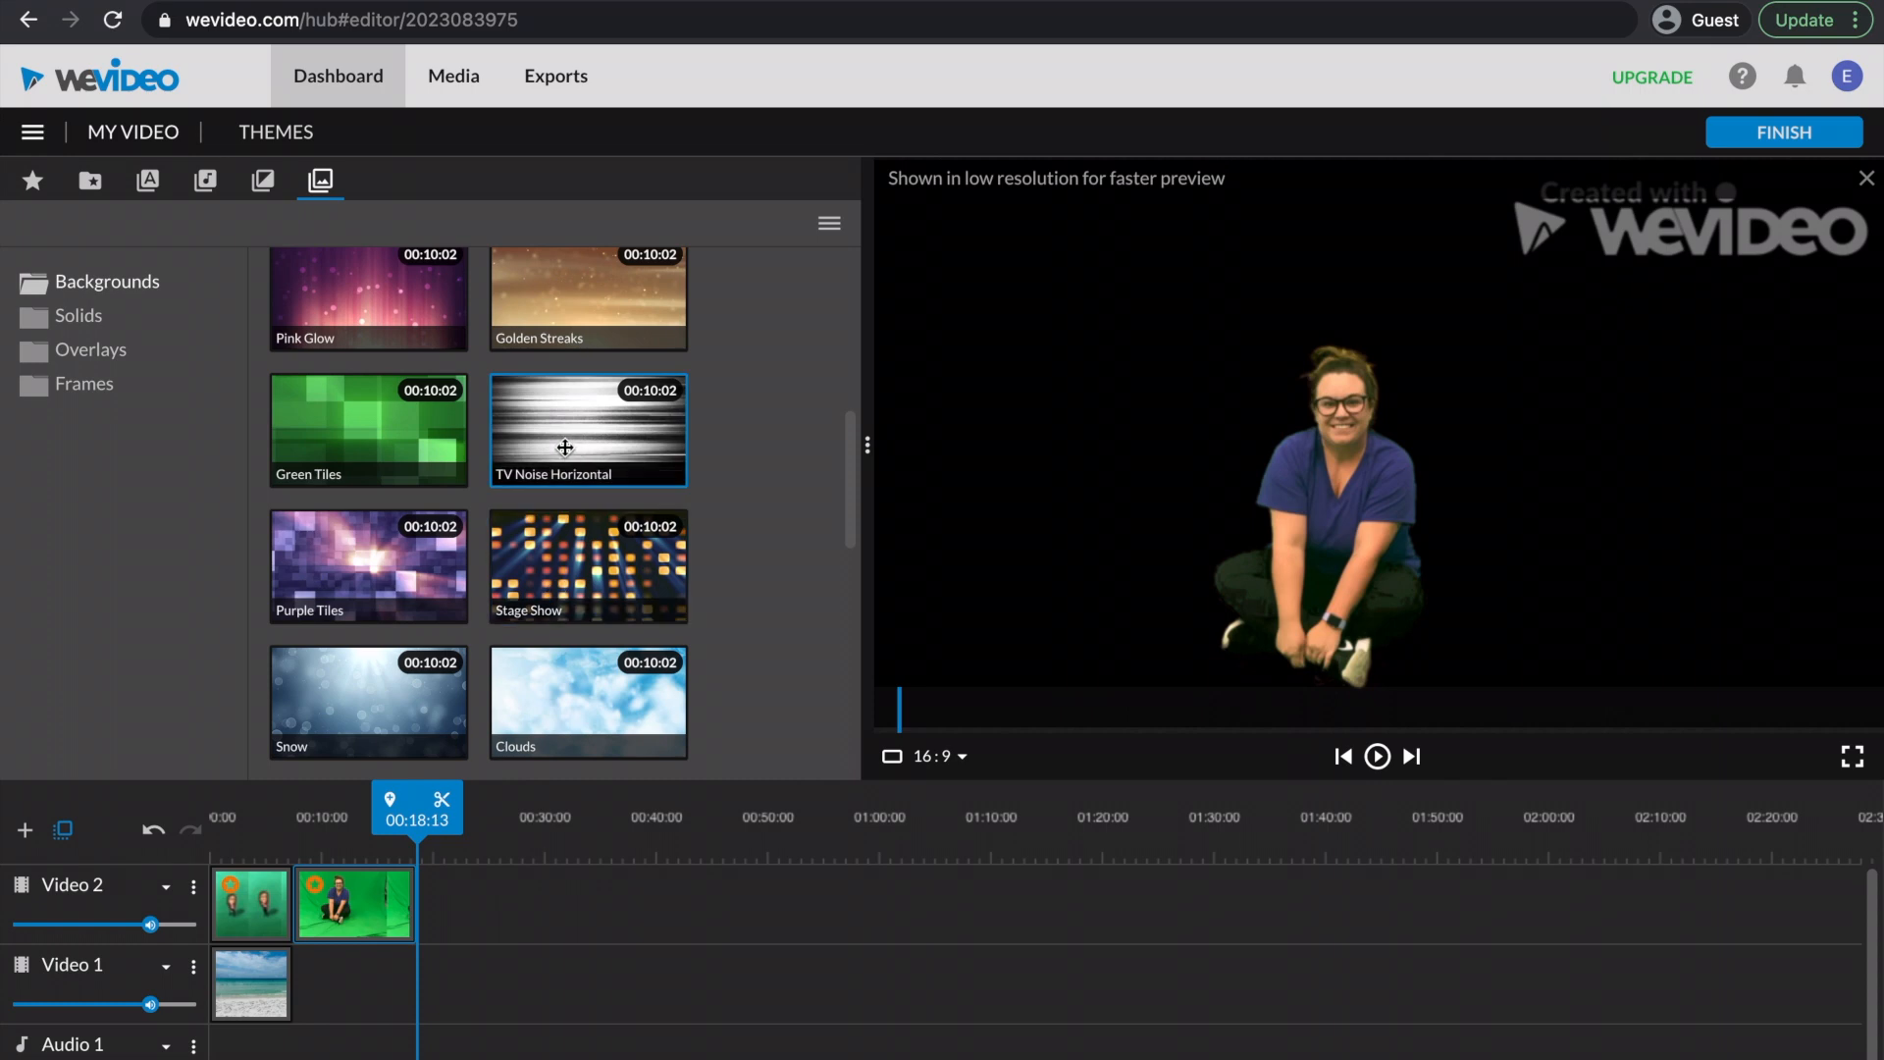
pyautogui.moveTo(408, 556); pyautogui.dragTo(408, 993)
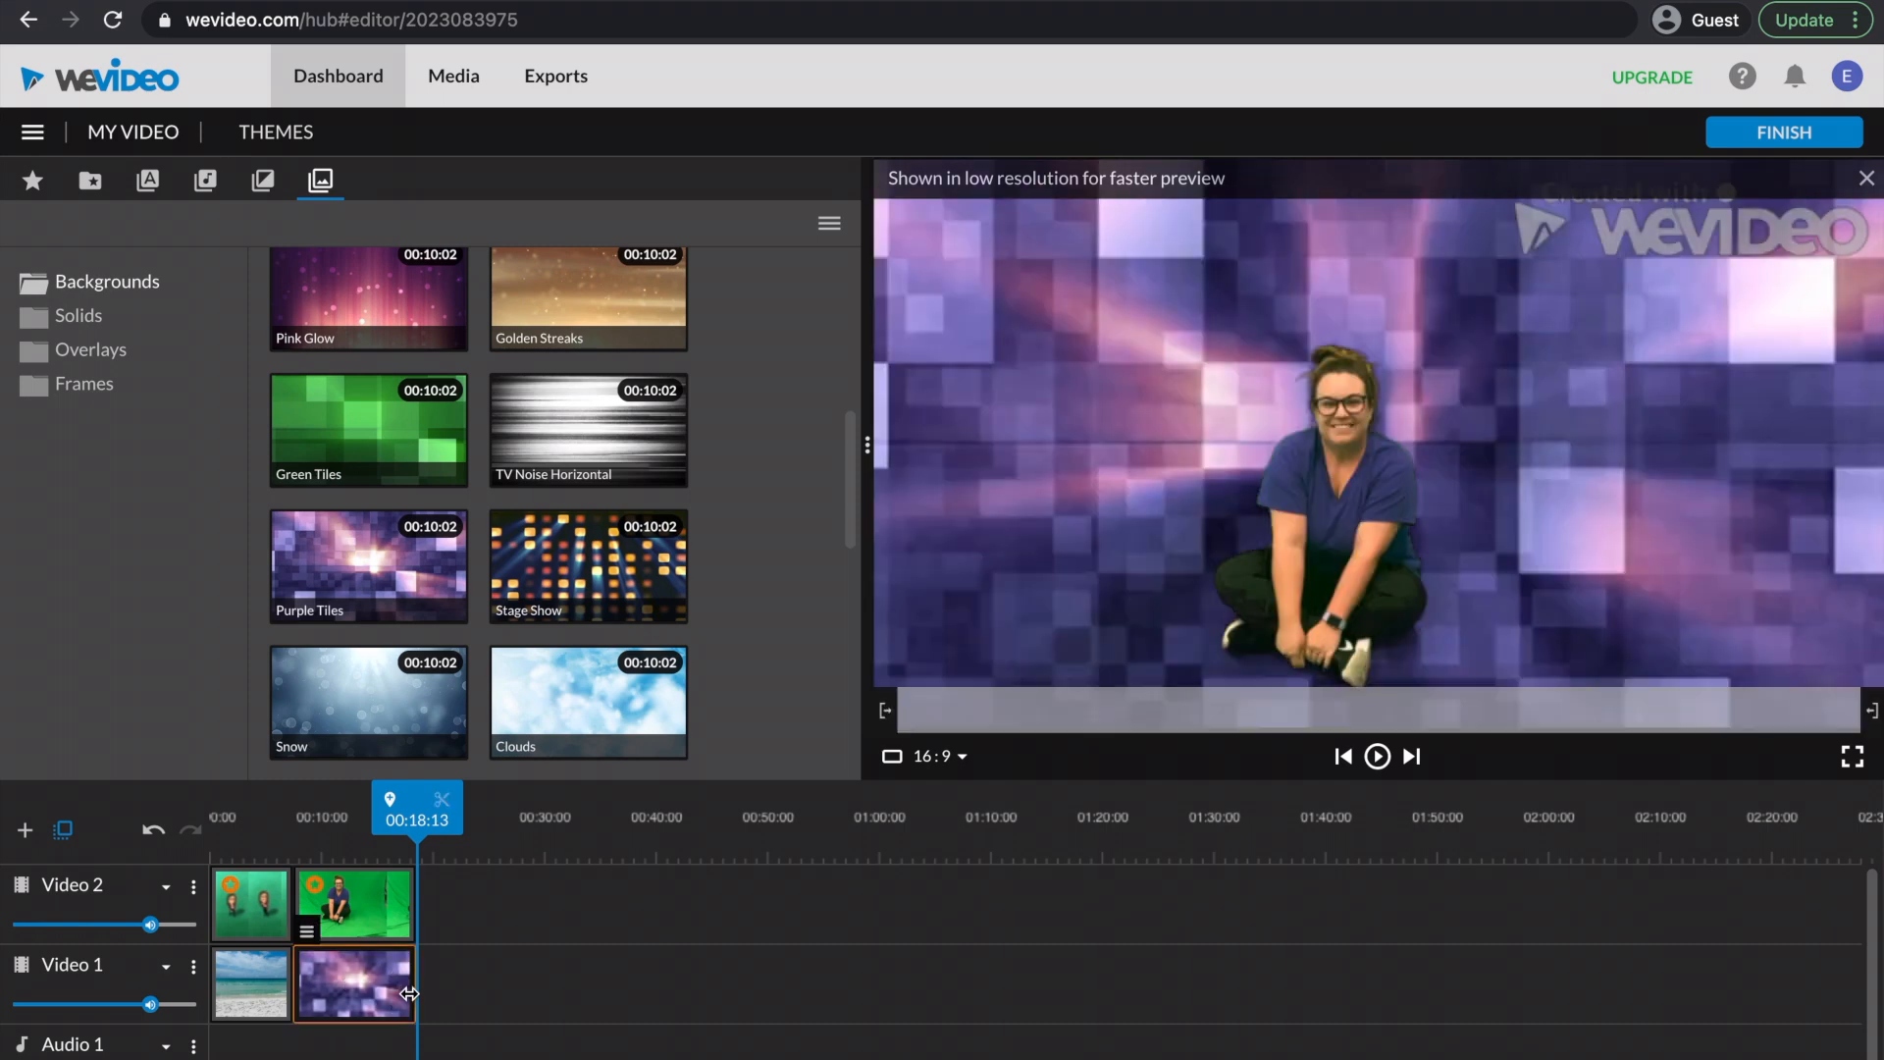
# Play the project from the start to check both keyed clips over their backgrounds, and pause during the IMG_6520 section.
pyautogui.moveTo(432, 825); pyautogui.dragTo(212, 824)
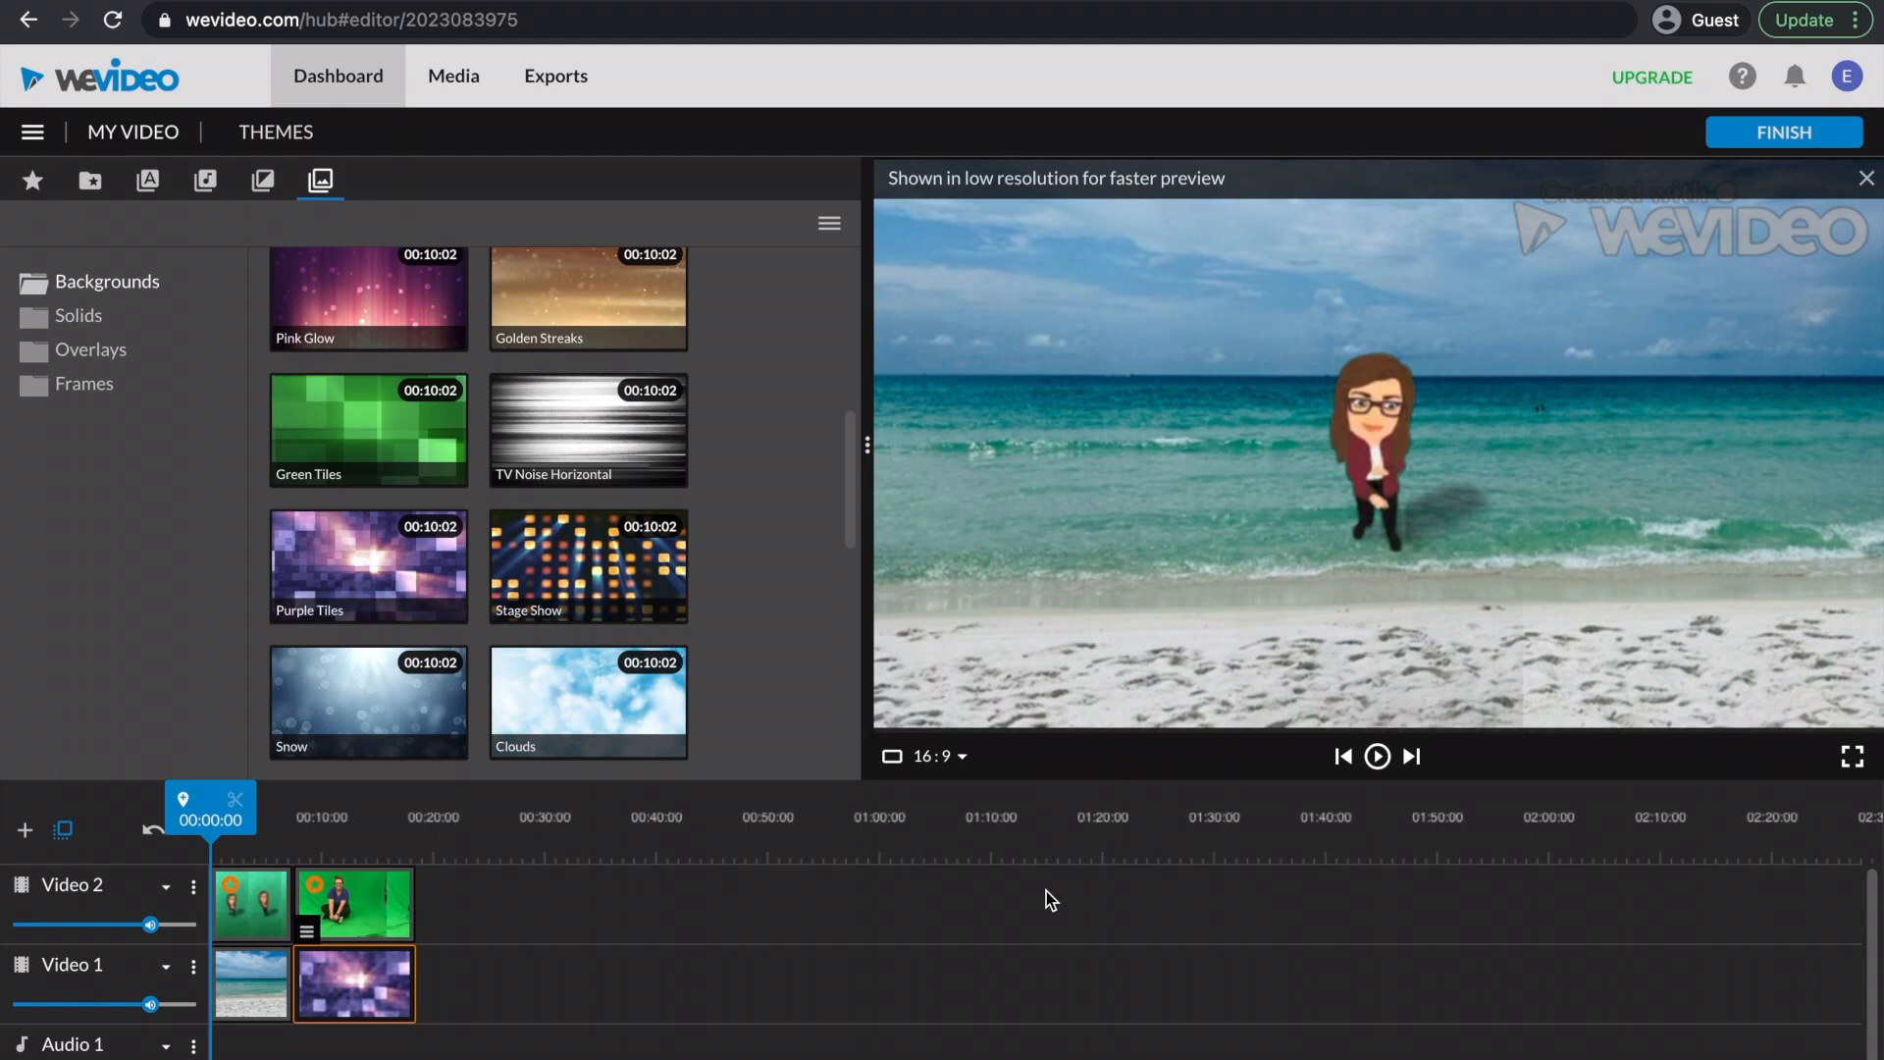
pyautogui.click(1377, 757)
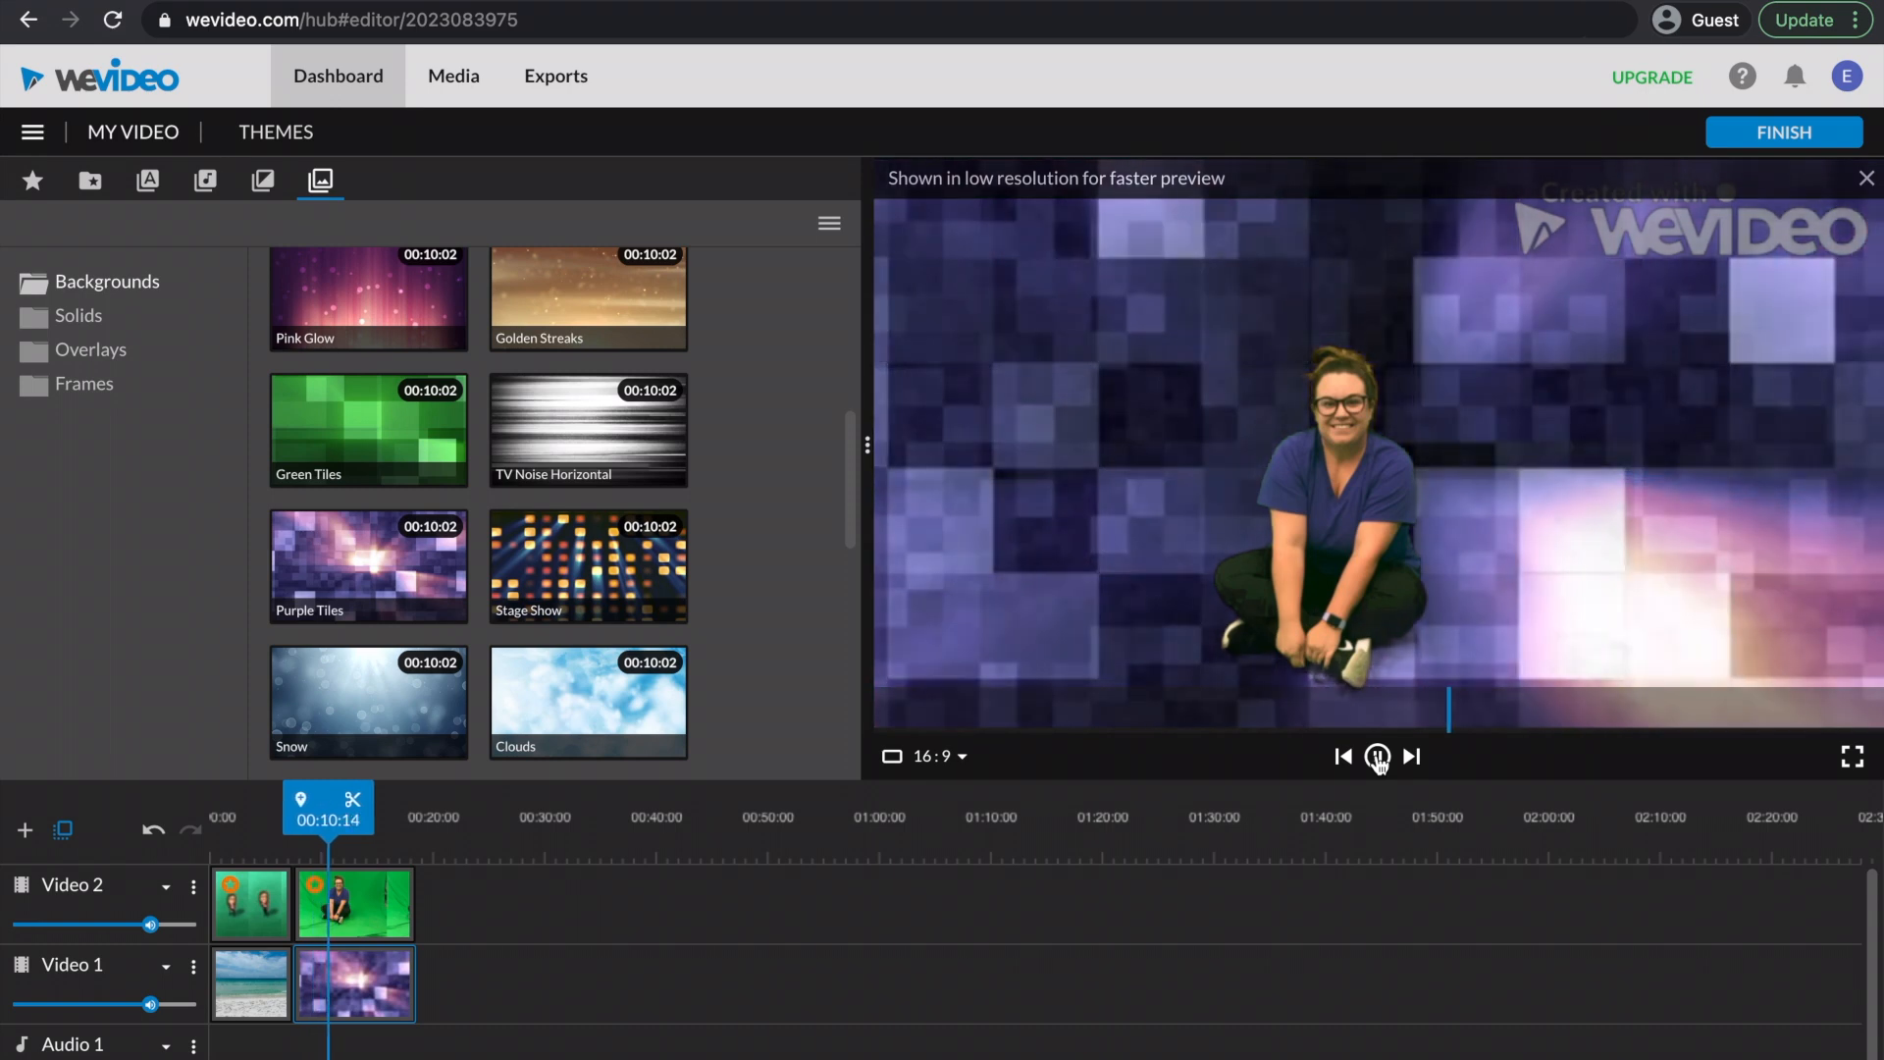
pyautogui.click(1378, 756)
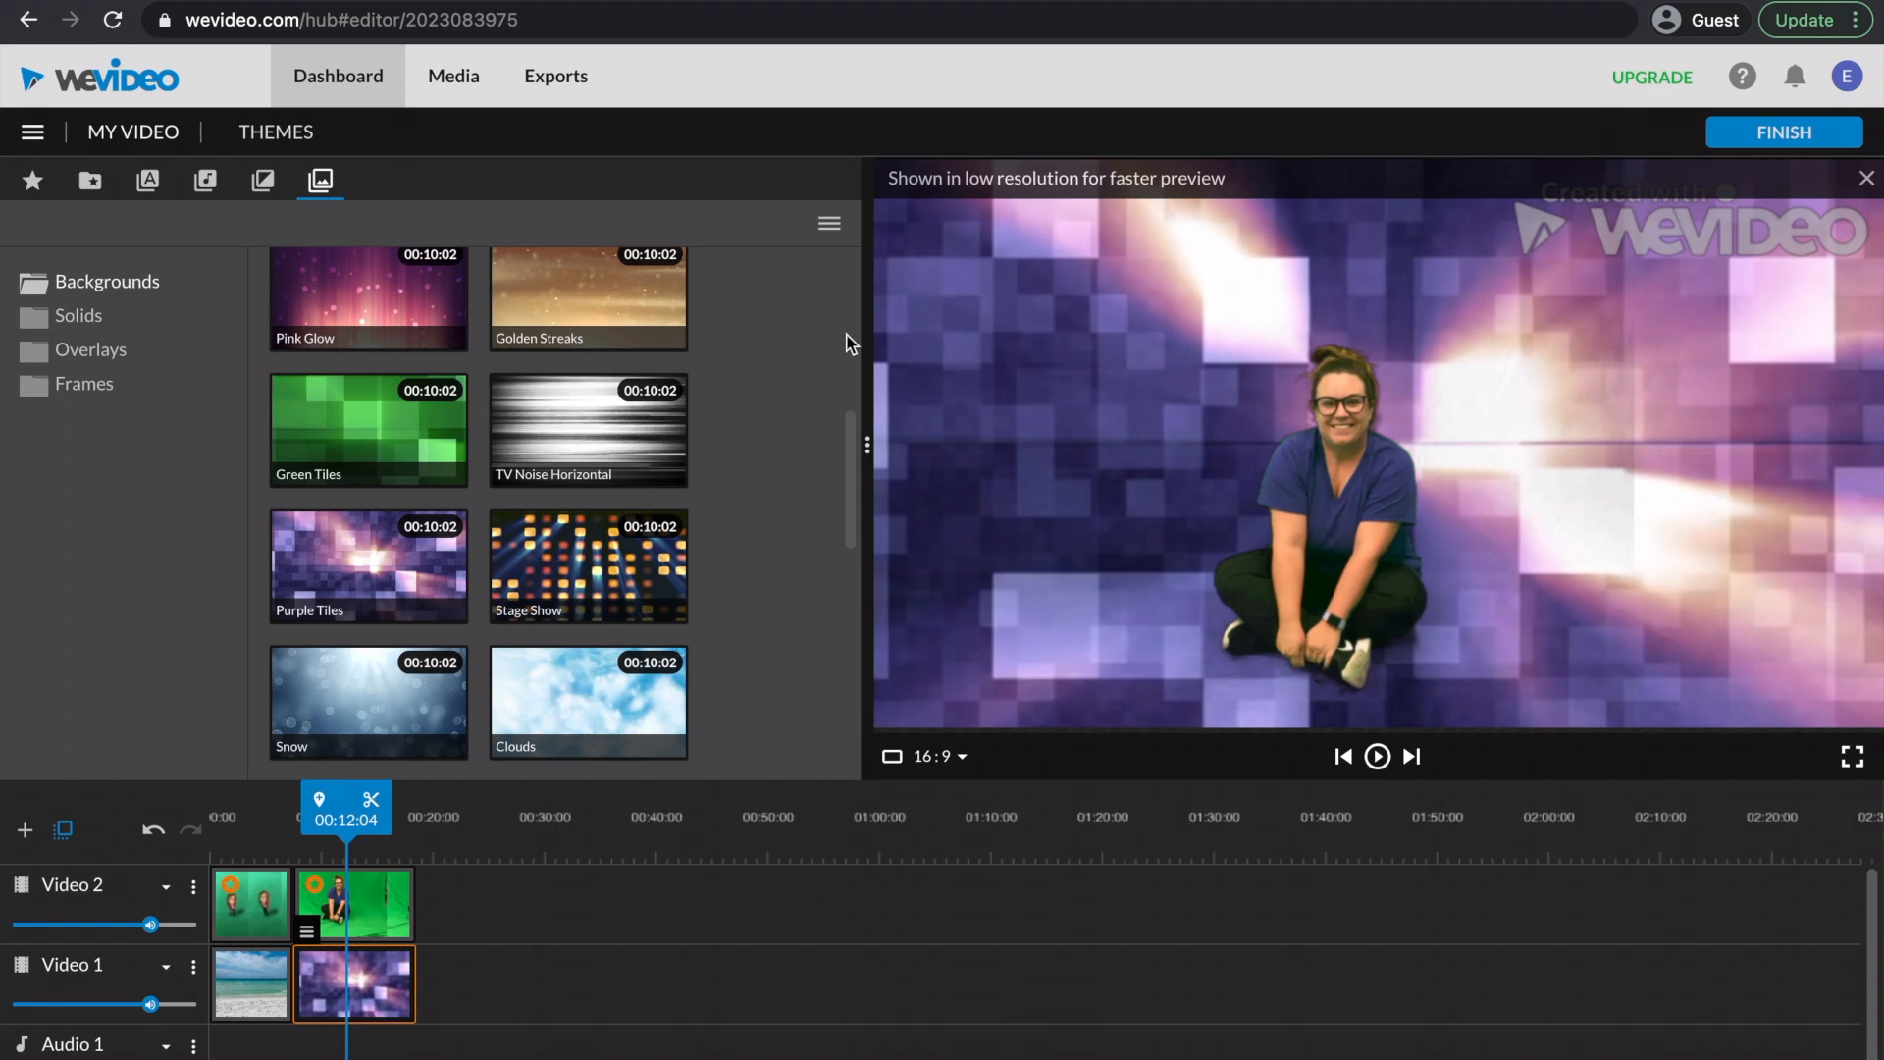
# Reopen IMG_6520's color keying settings and activate the eyedropper for picking the key color.
pyautogui.click(393, 922)
pyautogui.doubleClick(394, 923)
pyautogui.click(370, 179)
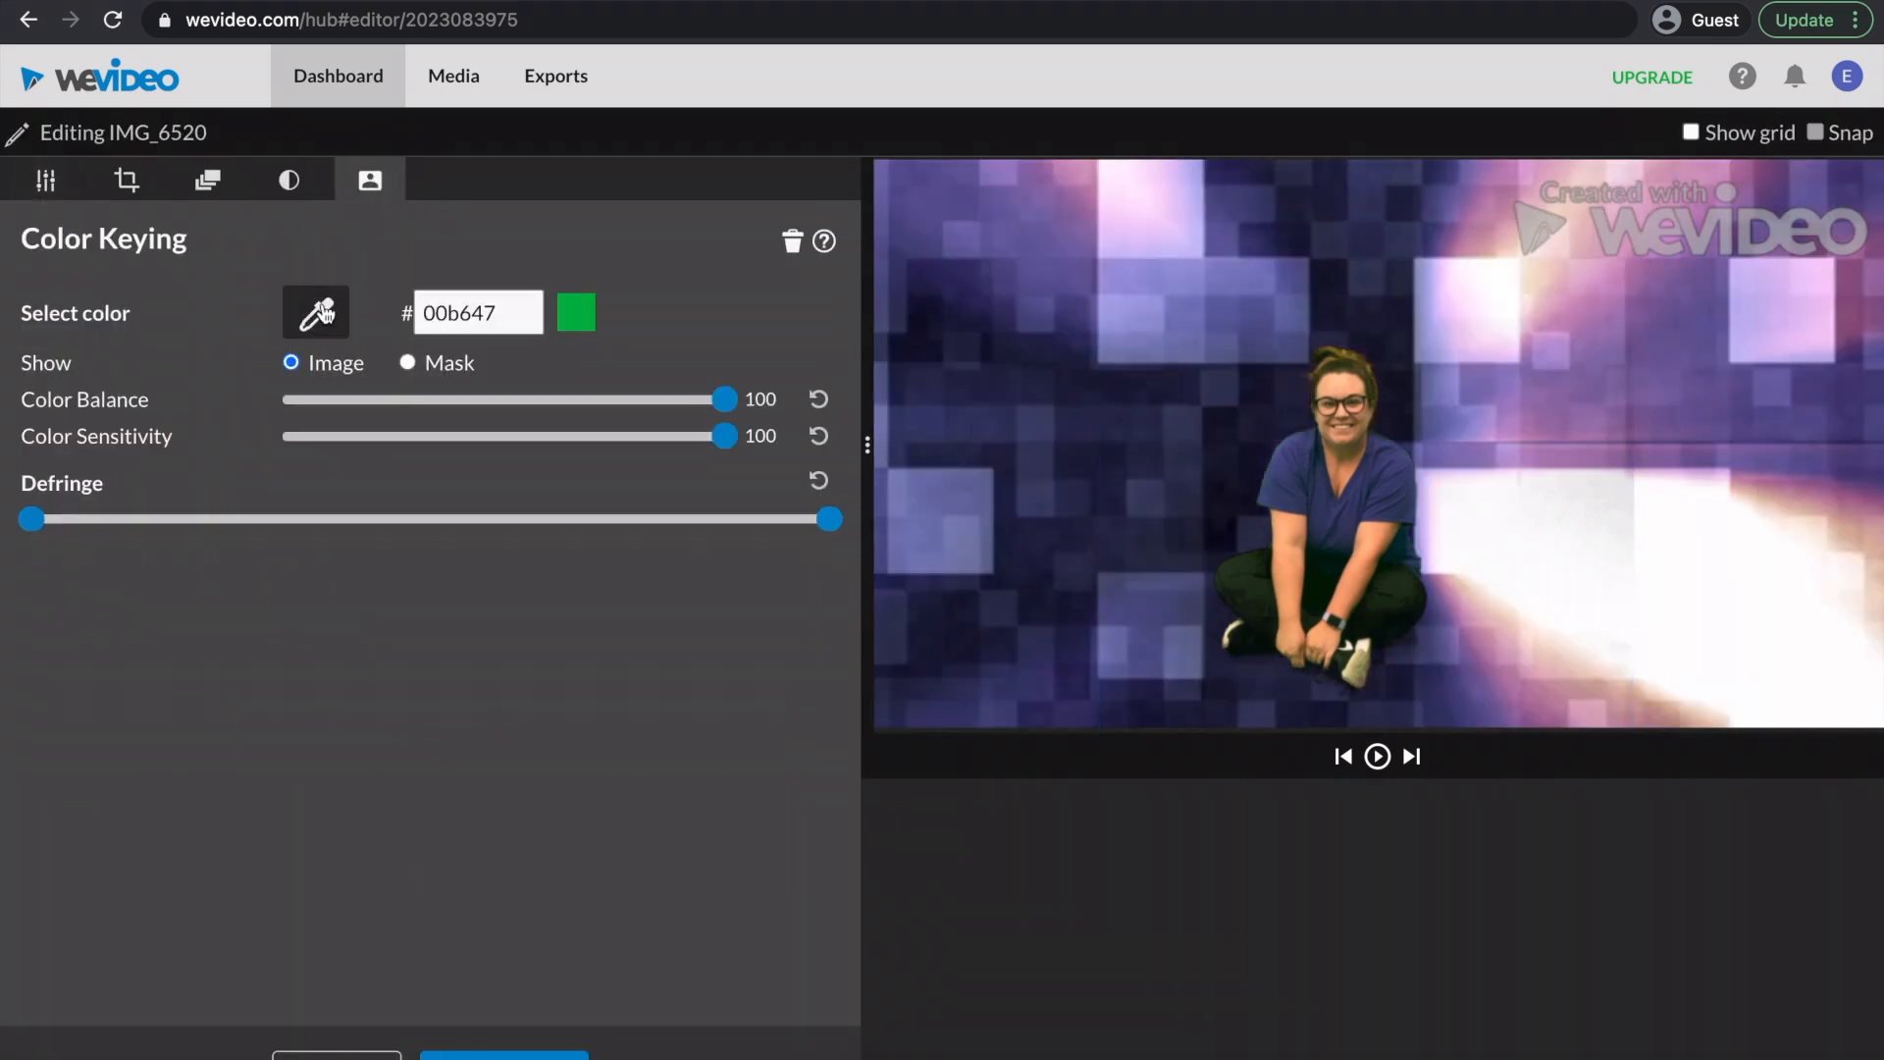
pyautogui.click(324, 312)
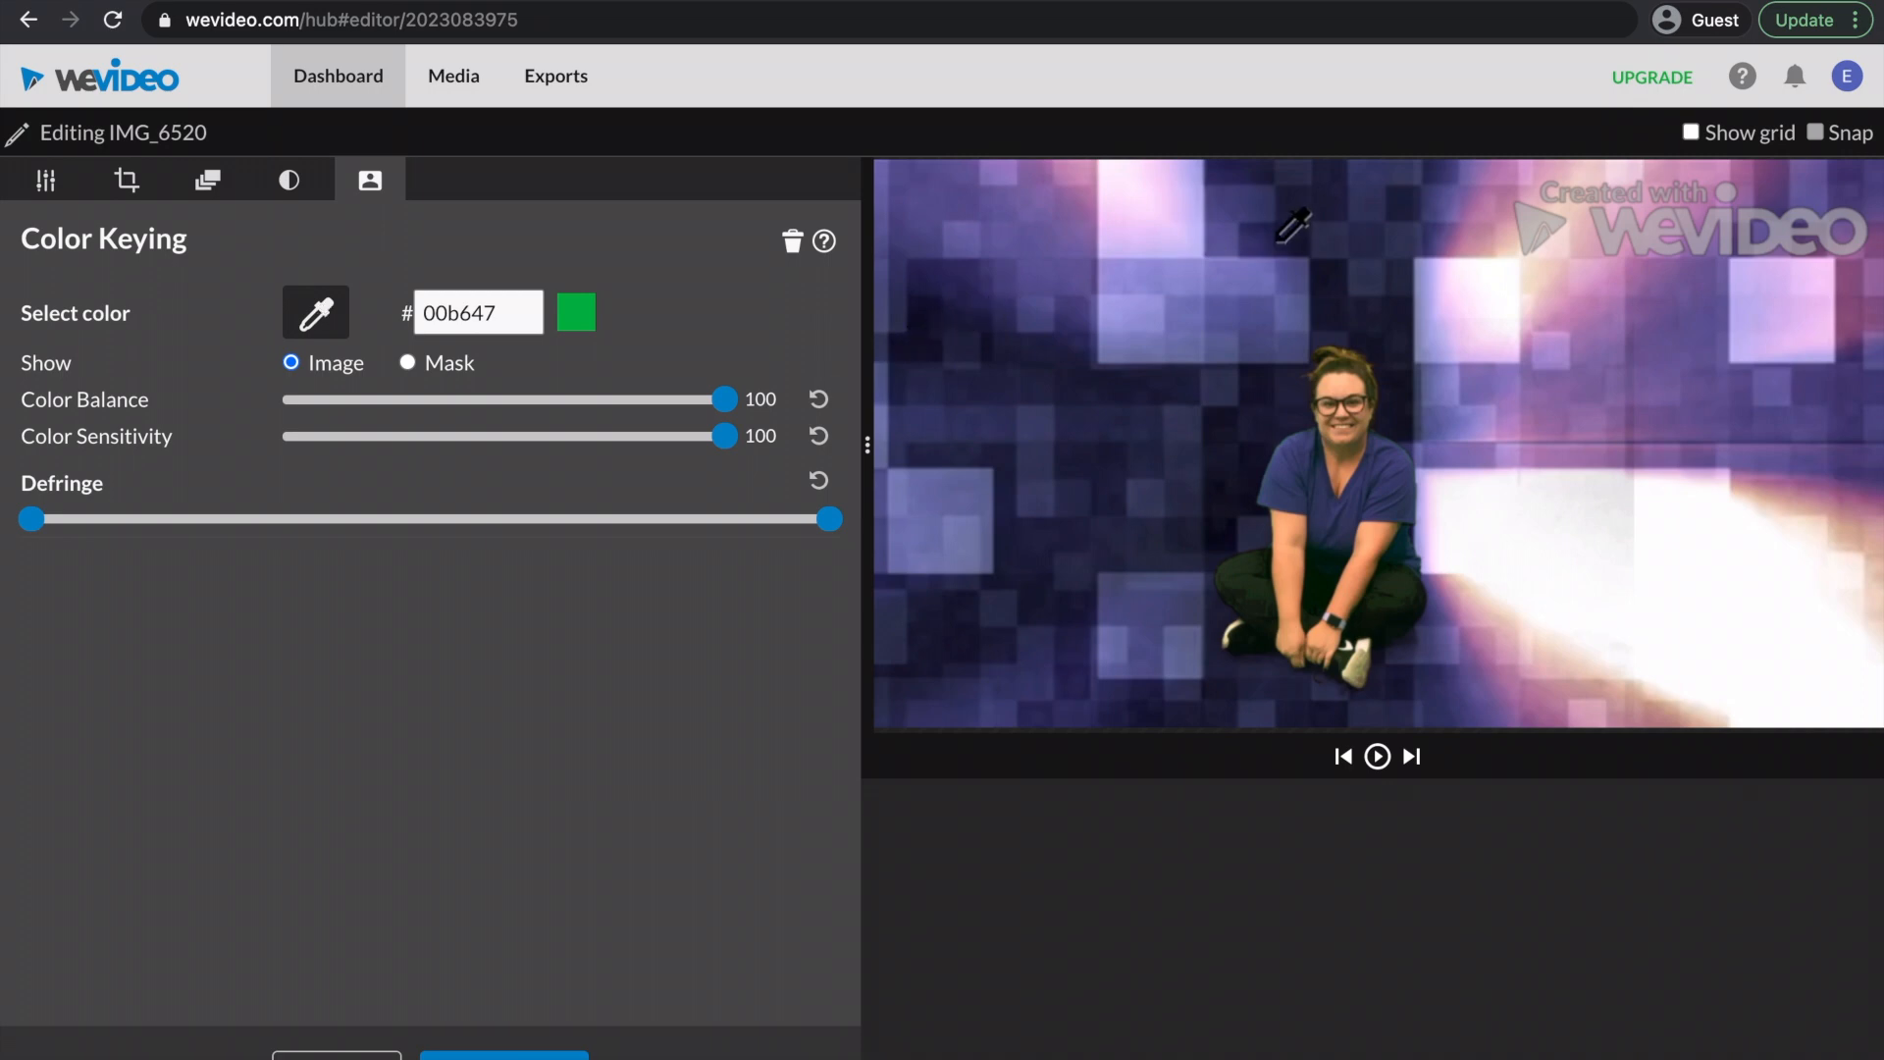